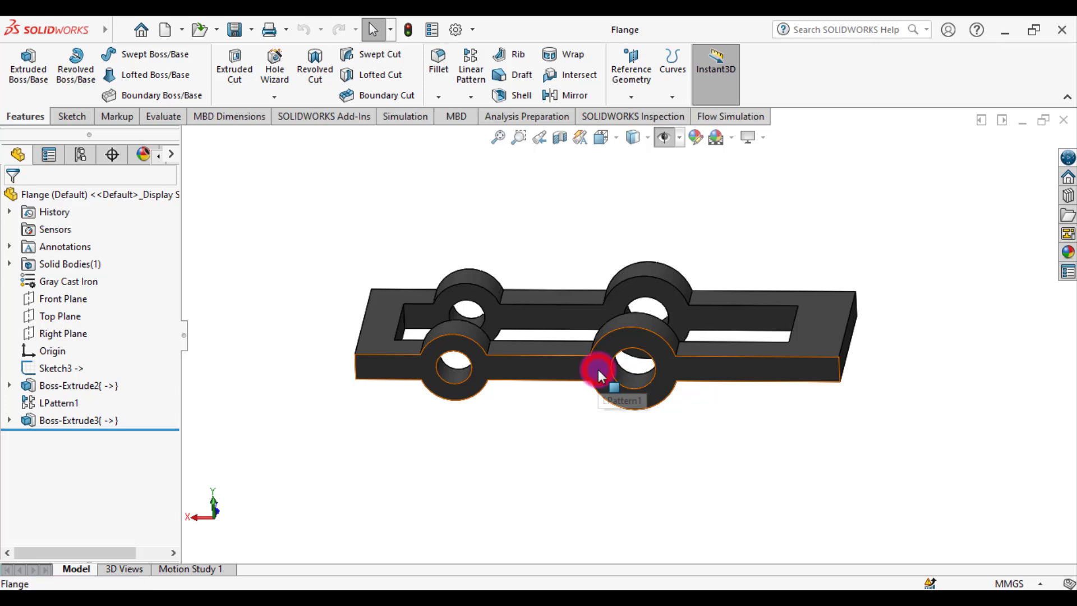
Sketch points at the centres of the small and large holes on the outer face of the LPattern1 arm
click(599, 369)
click(640, 332)
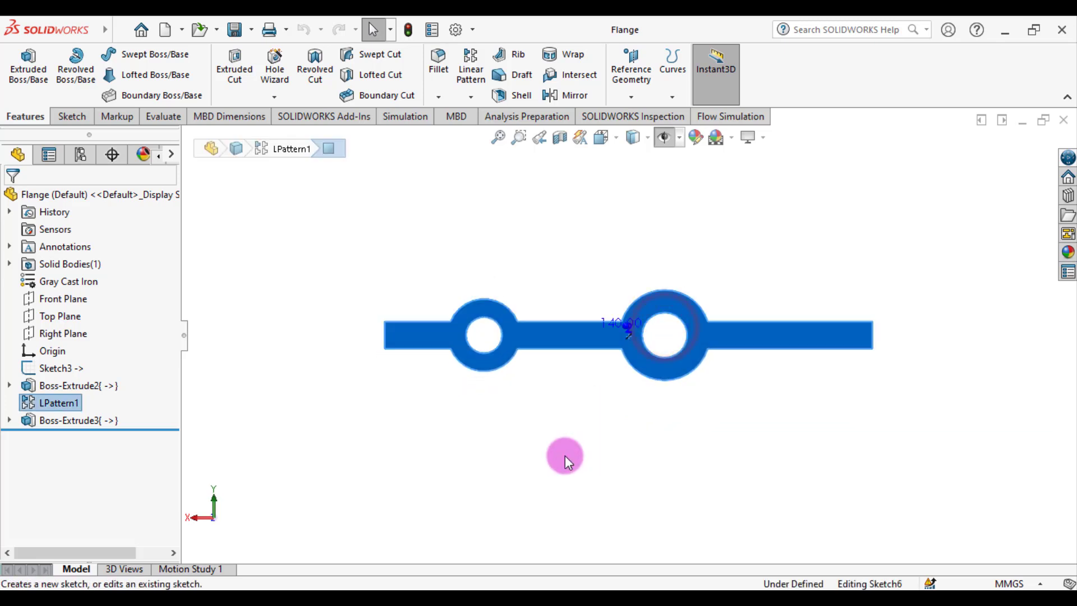
click(199, 95)
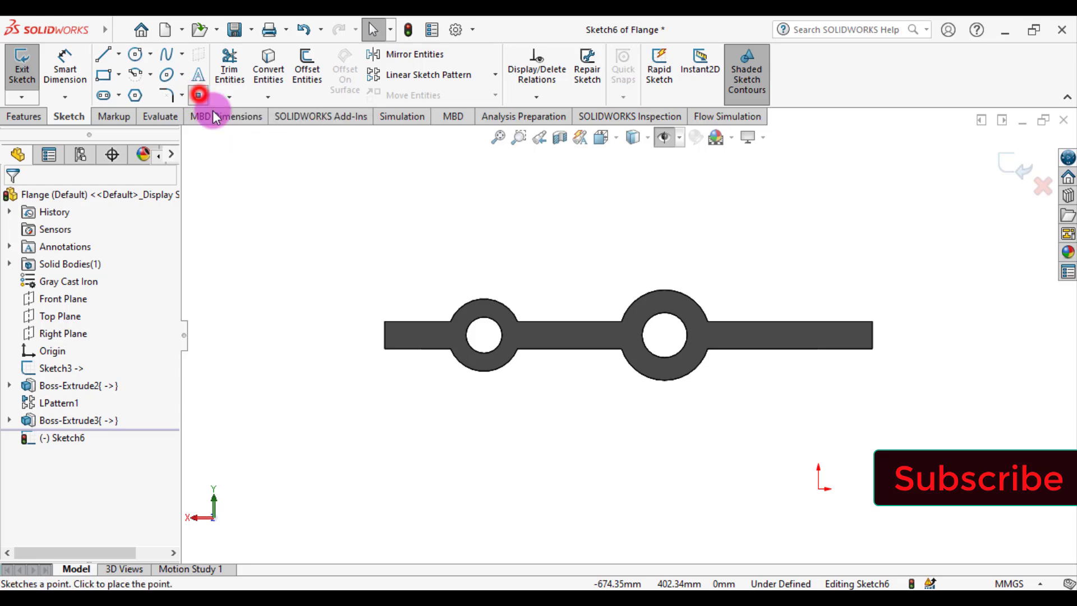
click(484, 335)
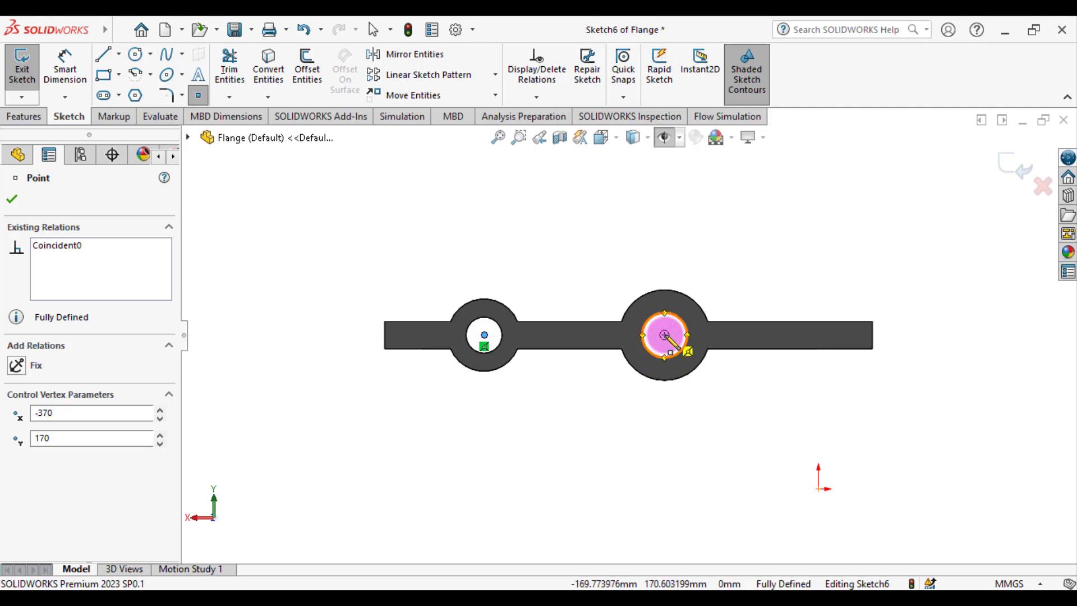
click(665, 335)
click(92, 212)
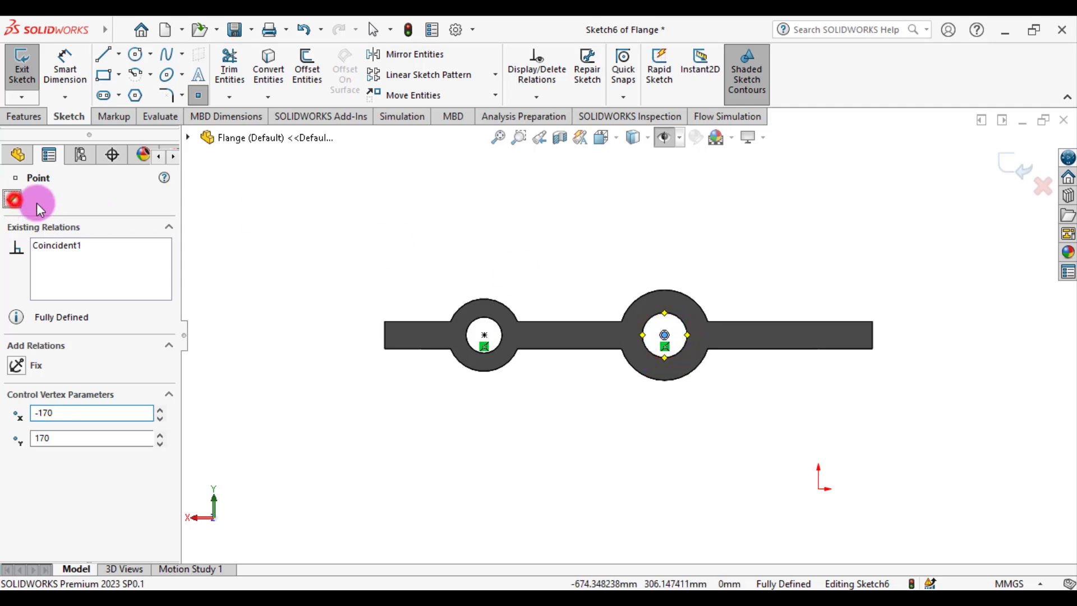
key(Escape)
click(1013, 163)
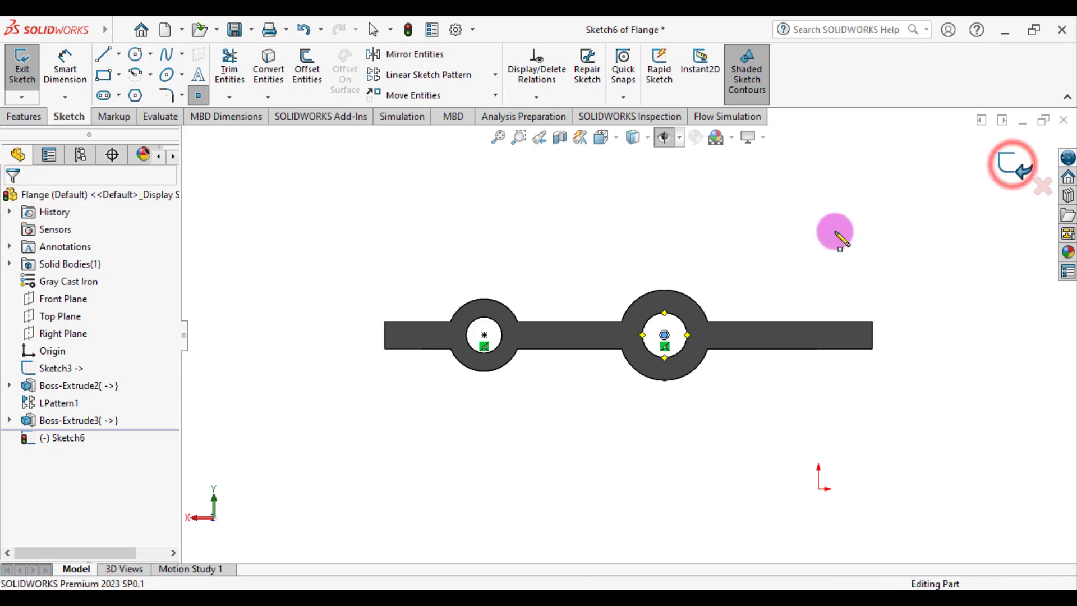
Turn off Hide All Types and hide the Sketch3 layout lines running along the part
middle_drag(700, 281, 691, 316)
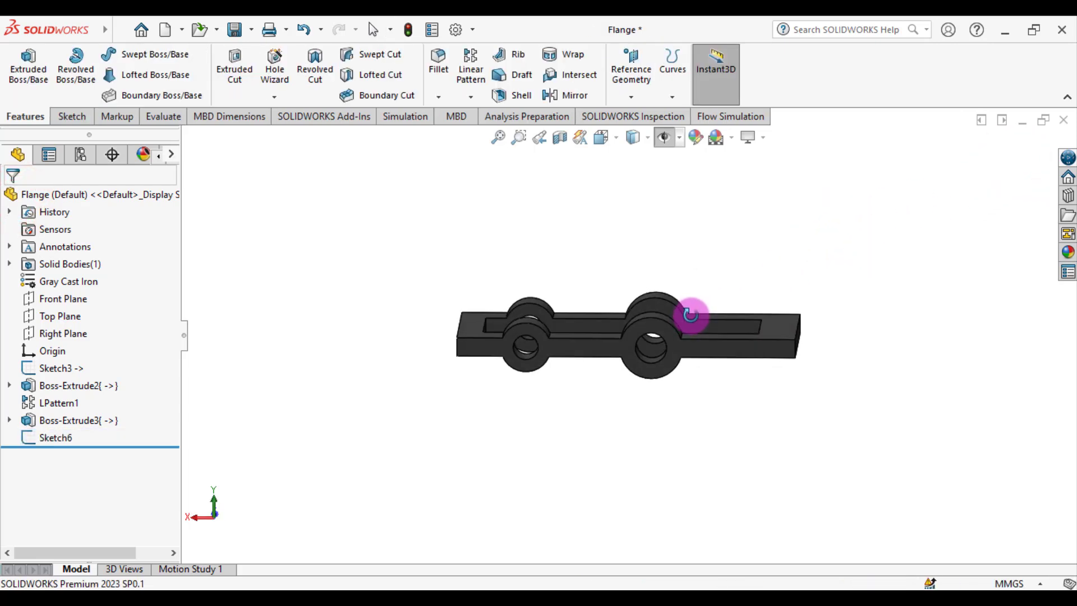
click(666, 138)
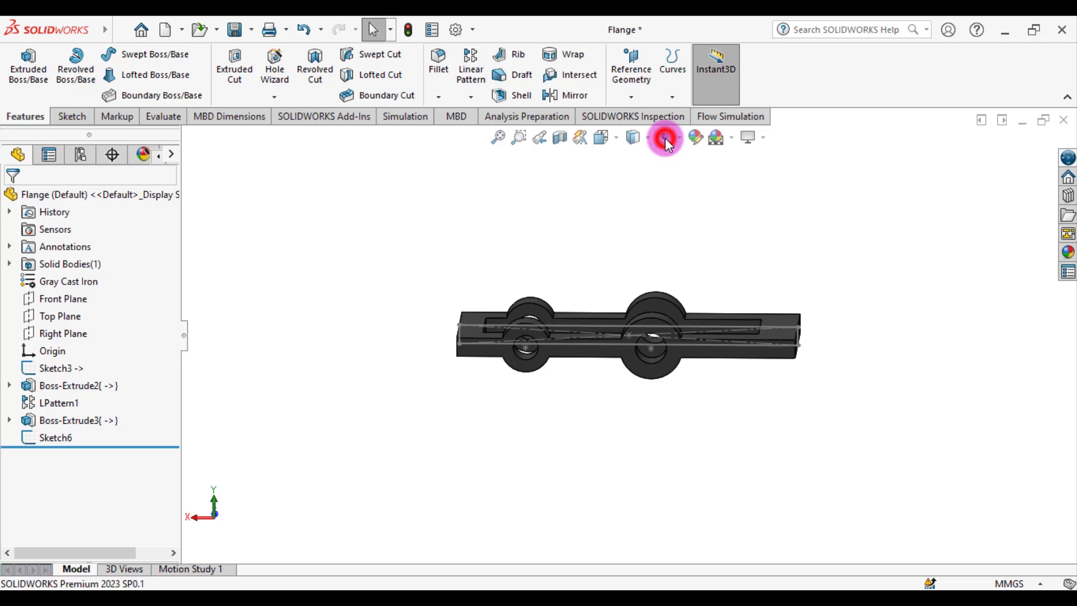
click(486, 325)
click(558, 277)
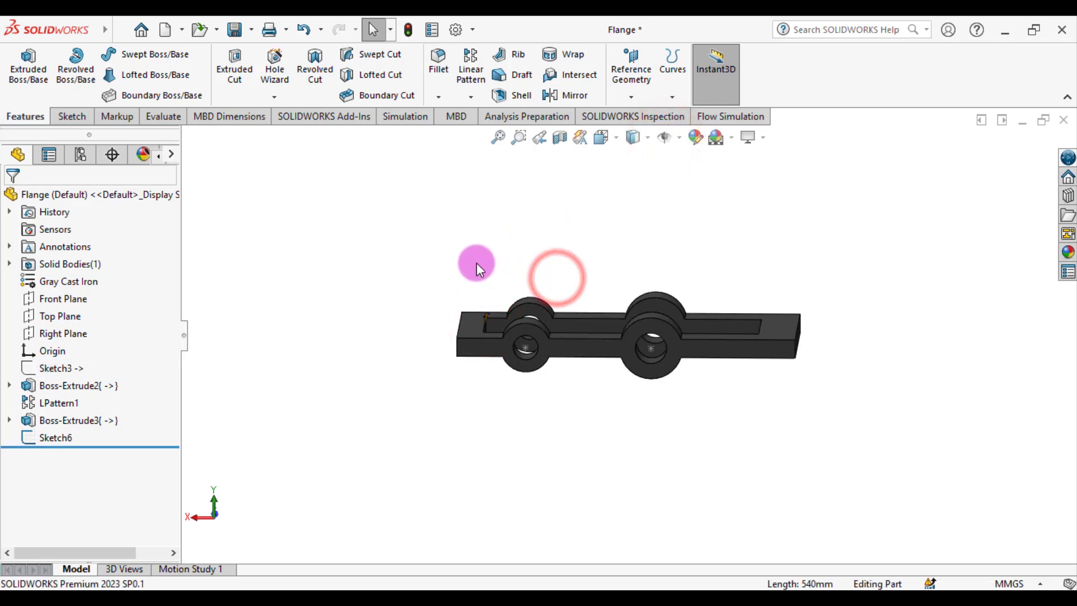
Sketch points at the centres of the large and small holes on the outer face of the opposite Boss-Extrude2 arm
mouse_move(639, 299)
middle_down()
mouse_move(454, 292)
mouse_move(433, 351)
middle_up()
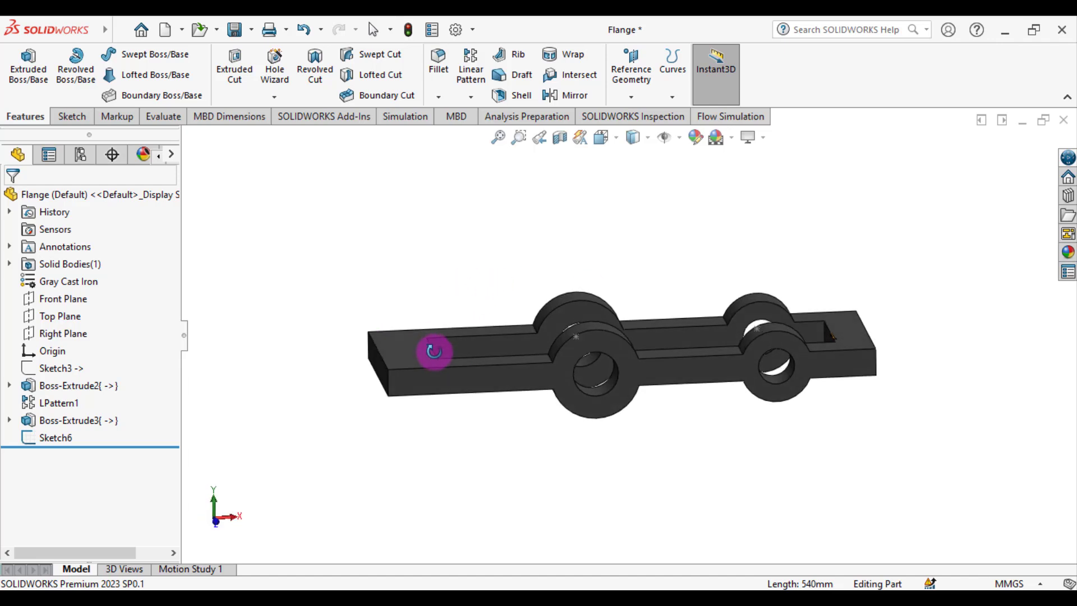
click(447, 382)
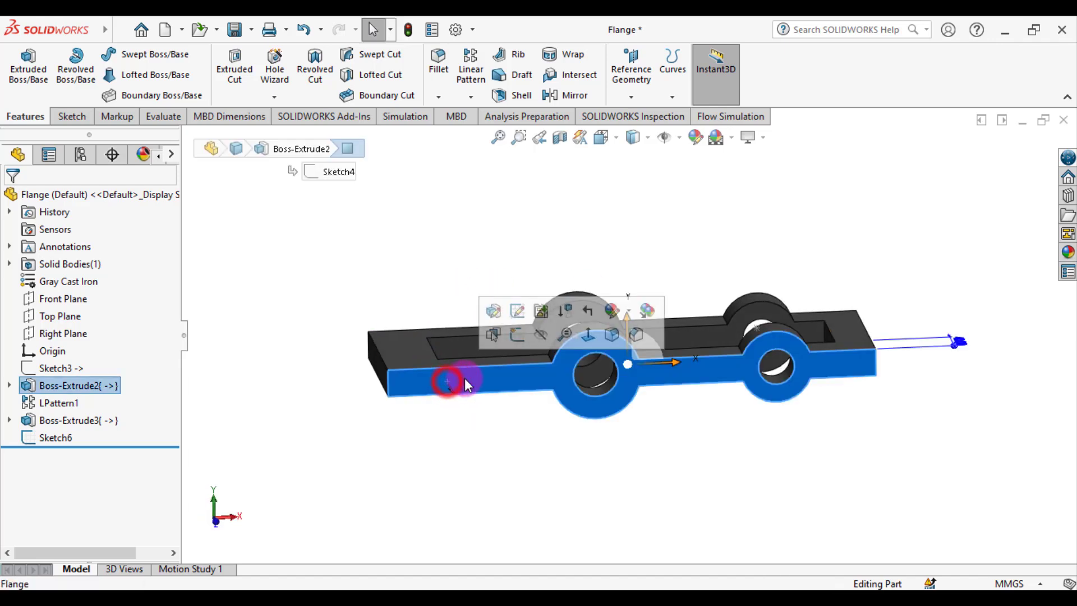
click(518, 335)
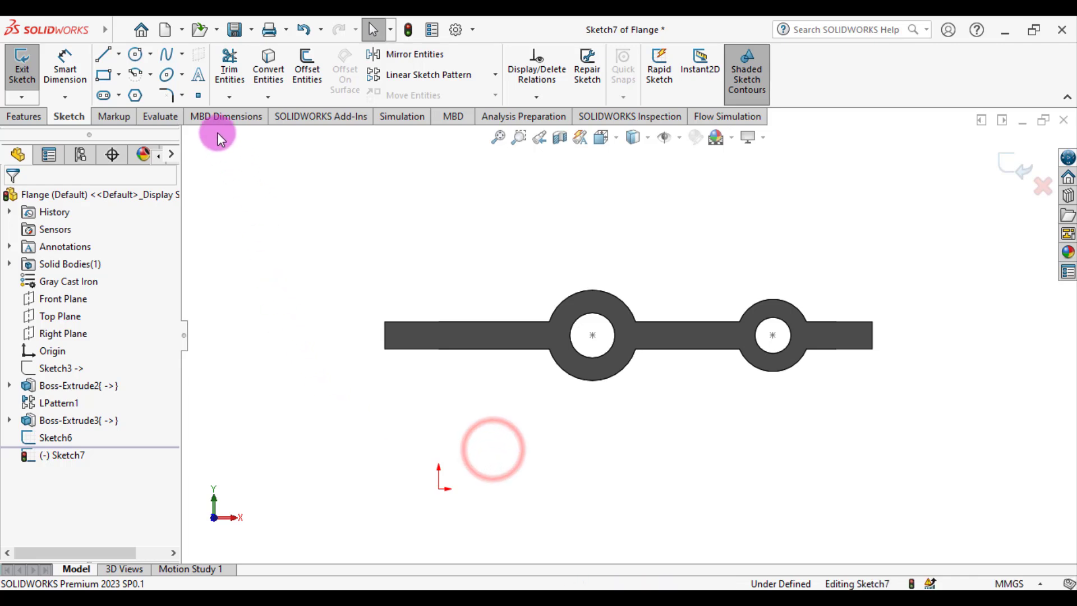
click(200, 99)
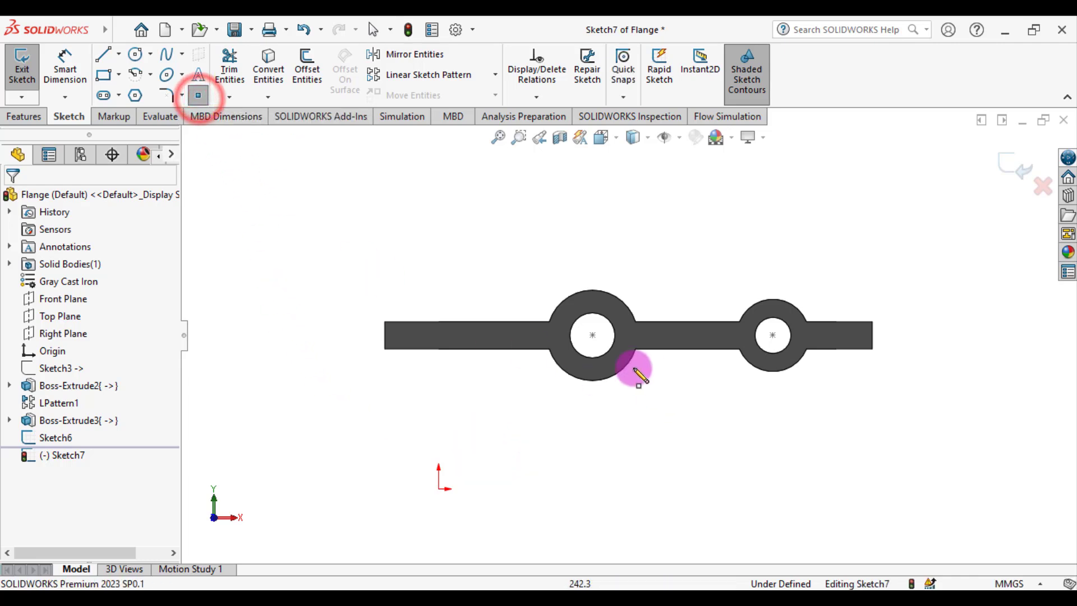
click(593, 335)
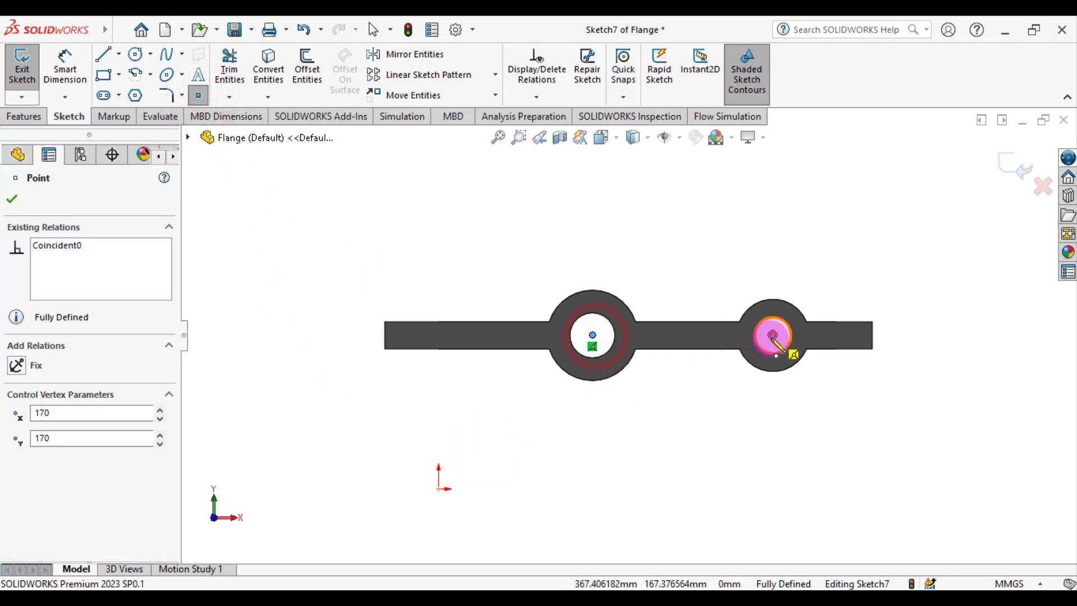
click(761, 337)
click(17, 202)
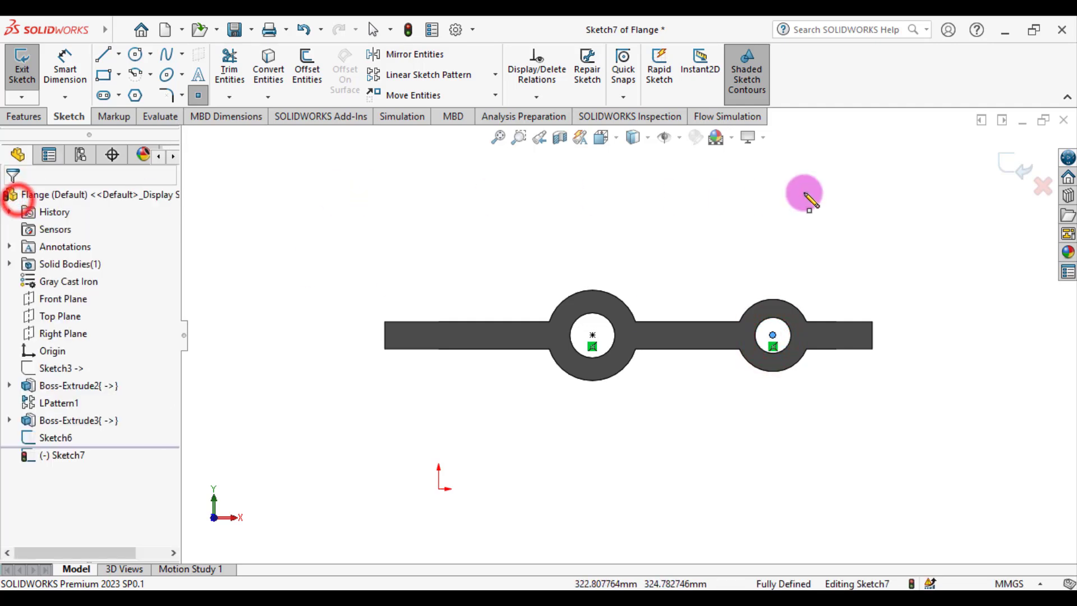
click(1004, 162)
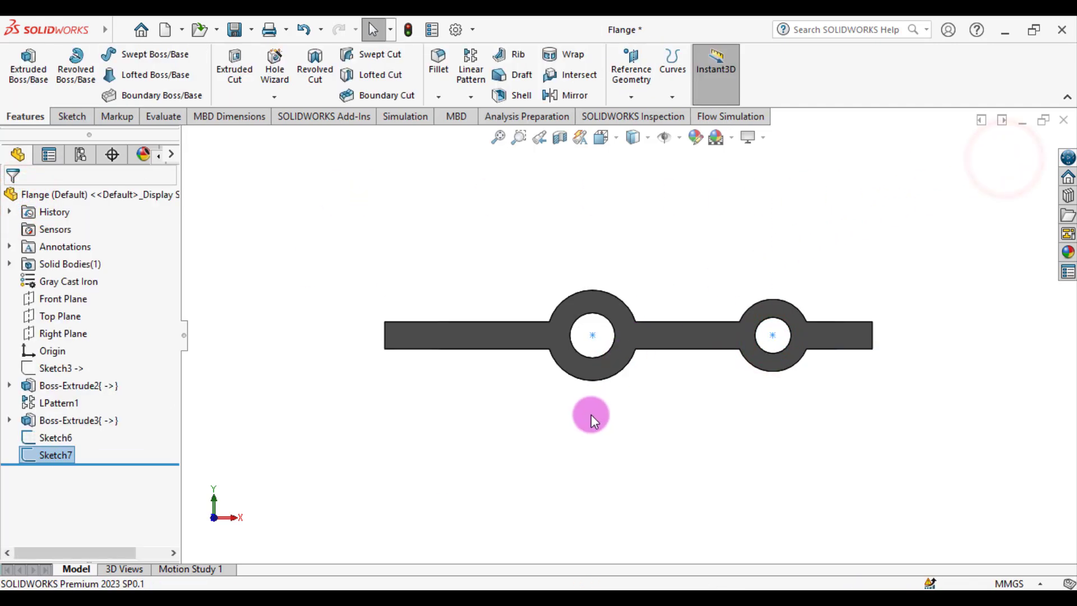
Create a coordinate system at the Sketch6 point in the small hole of the LPattern1 arm, with default orientation
mouse_move(591, 414)
middle_down()
mouse_move(806, 369)
mouse_move(797, 294)
mouse_move(818, 373)
mouse_move(798, 414)
middle_up()
click(727, 478)
scroll(648, 349, down, 3)
middle_drag(648, 349, 634, 427)
click(632, 98)
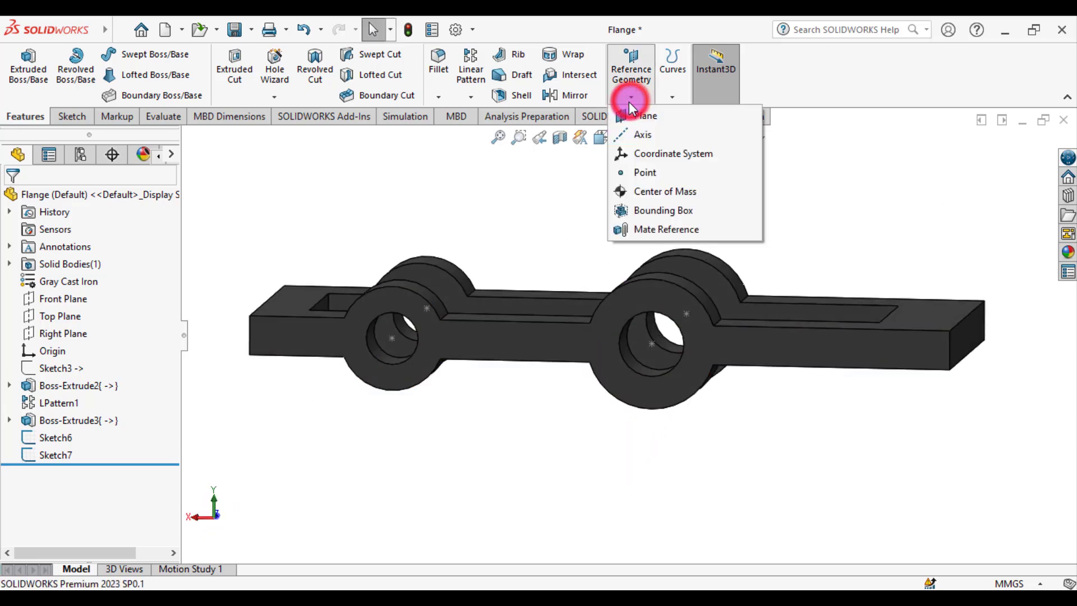
click(639, 154)
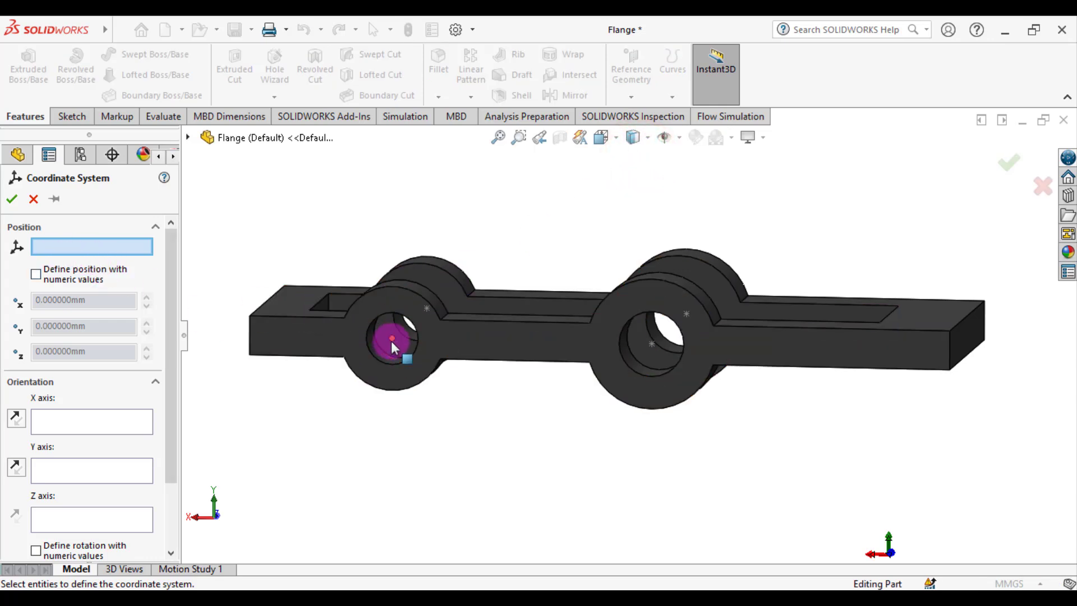
click(393, 342)
mouse_move(313, 445)
middle_down()
mouse_move(315, 495)
mouse_move(313, 430)
mouse_move(323, 478)
mouse_move(314, 471)
middle_up()
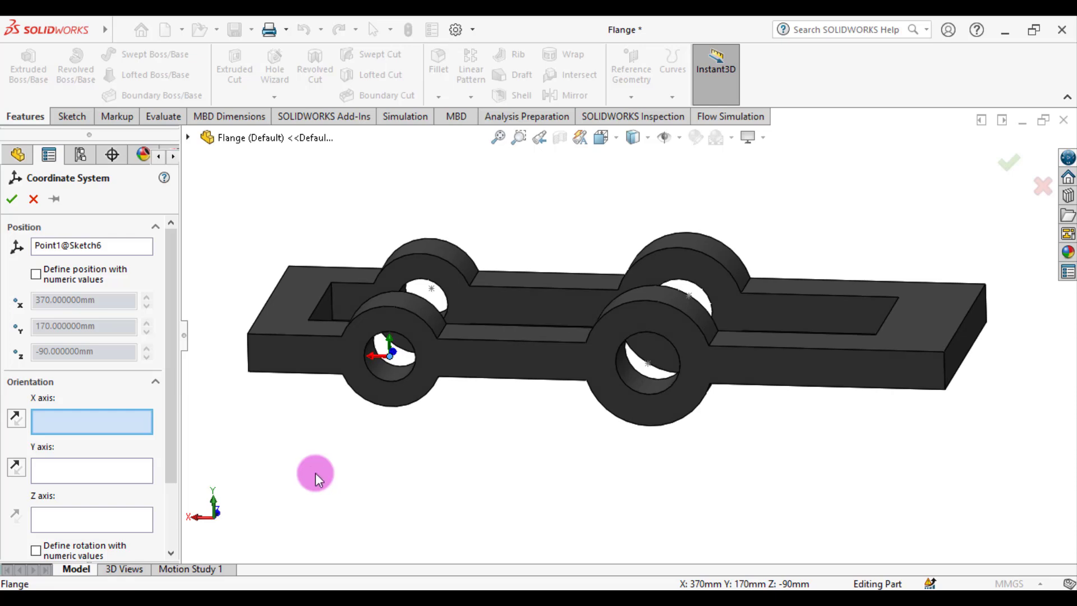
scroll(320, 436, down, 2)
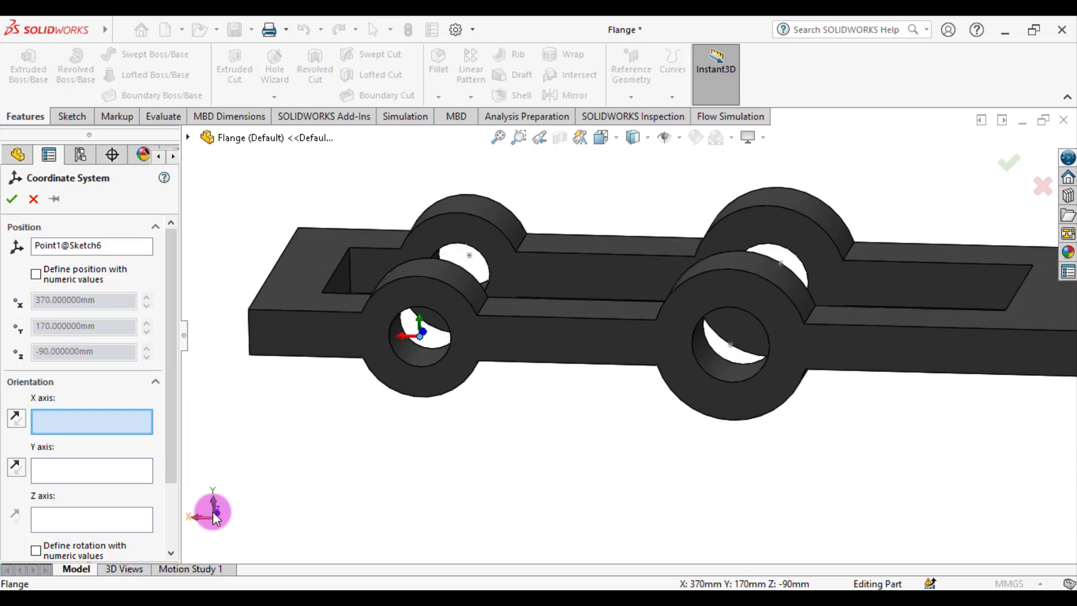
middle_drag(330, 477, 701, 370)
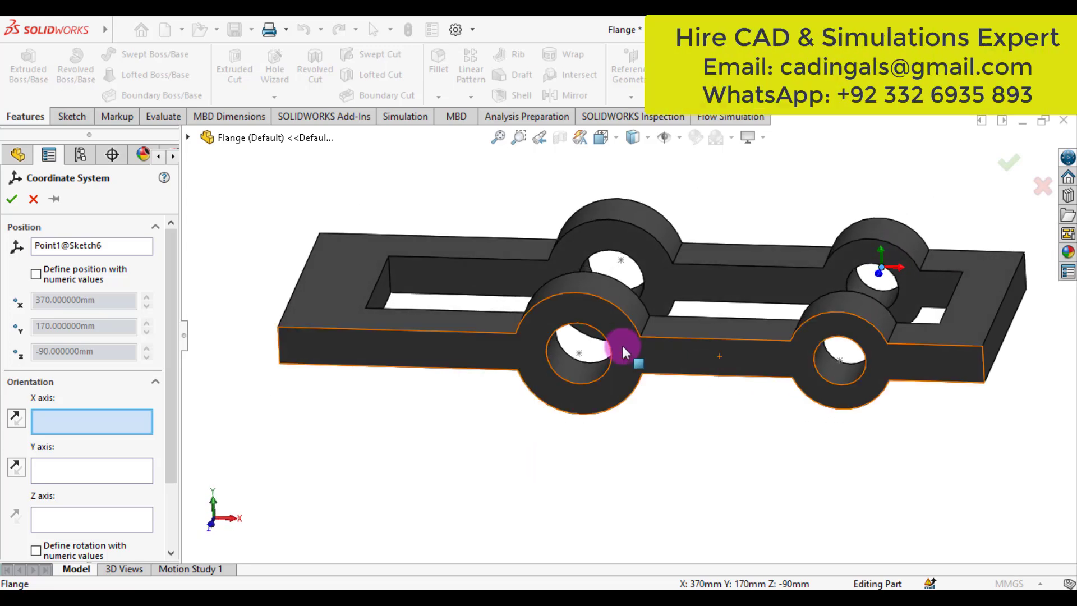
click(12, 200)
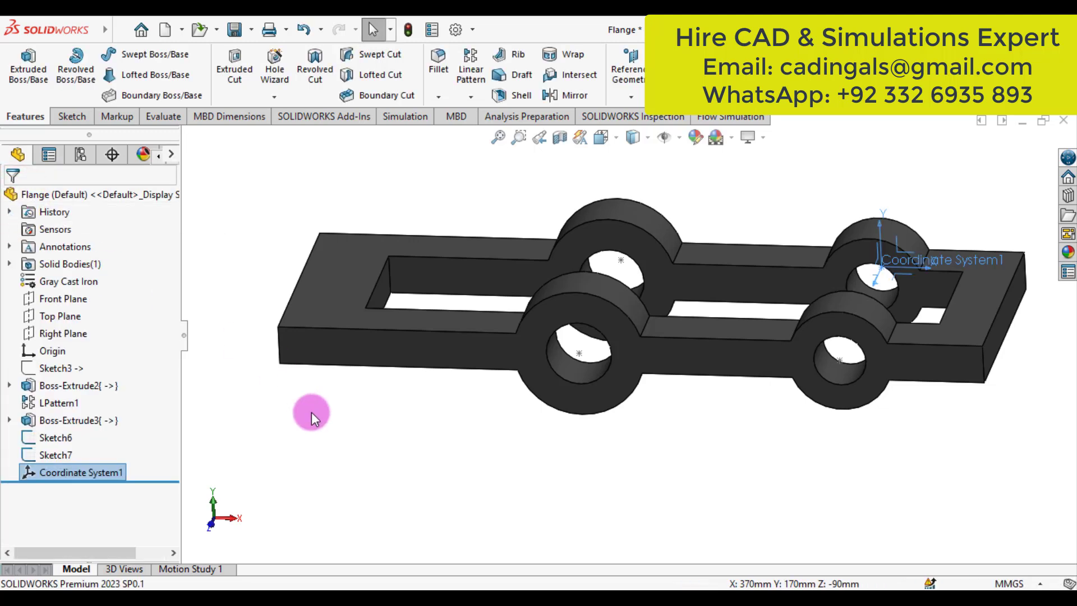
click(275, 190)
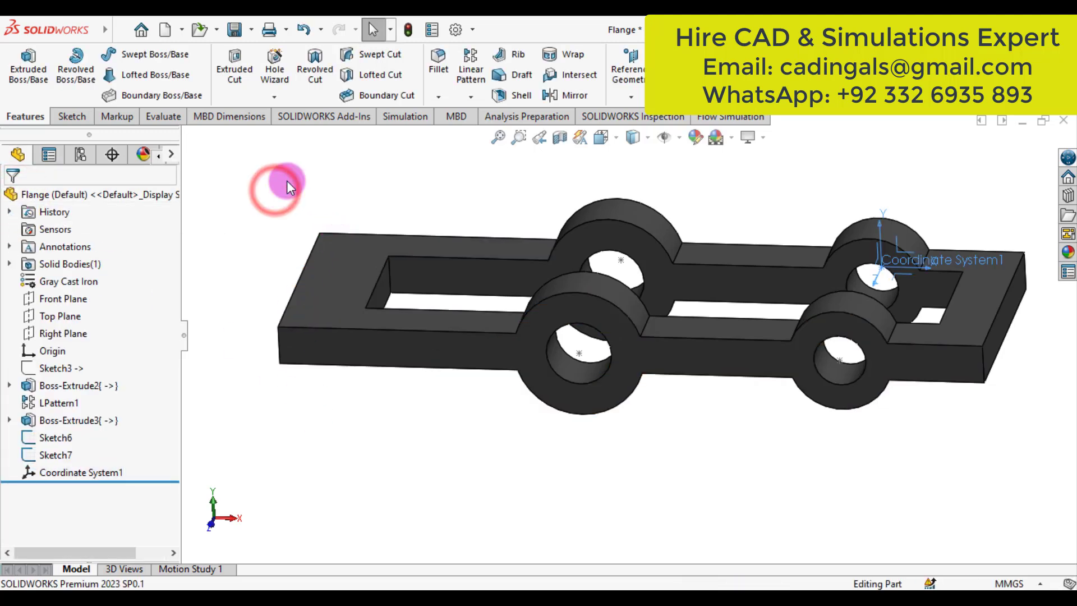
Create a coordinate system at the Sketch6 point in the large hole of the LPattern1 arm, with default orientation
click(631, 99)
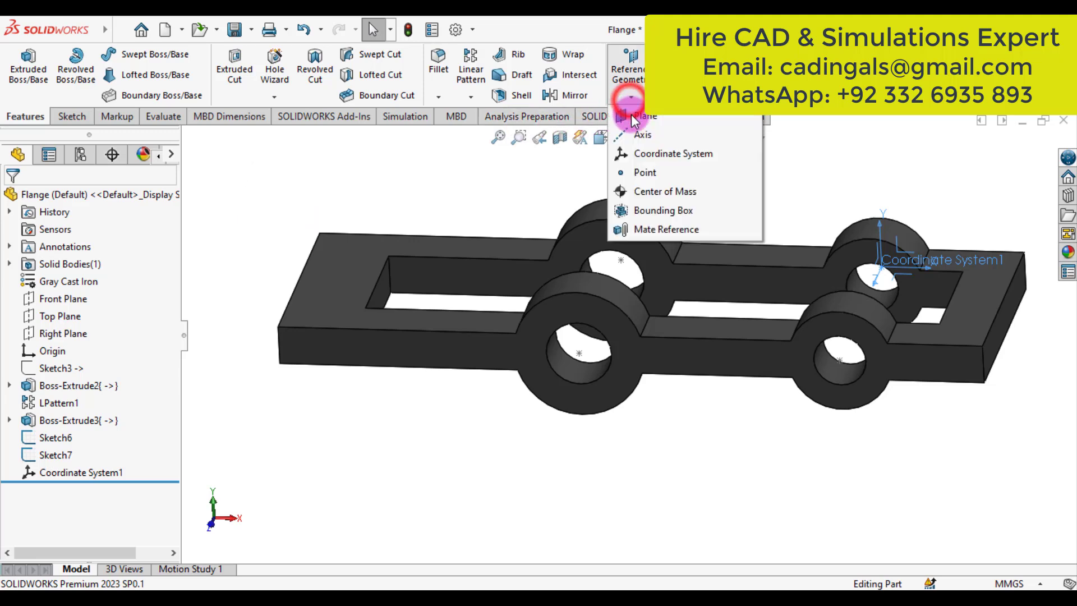
click(633, 154)
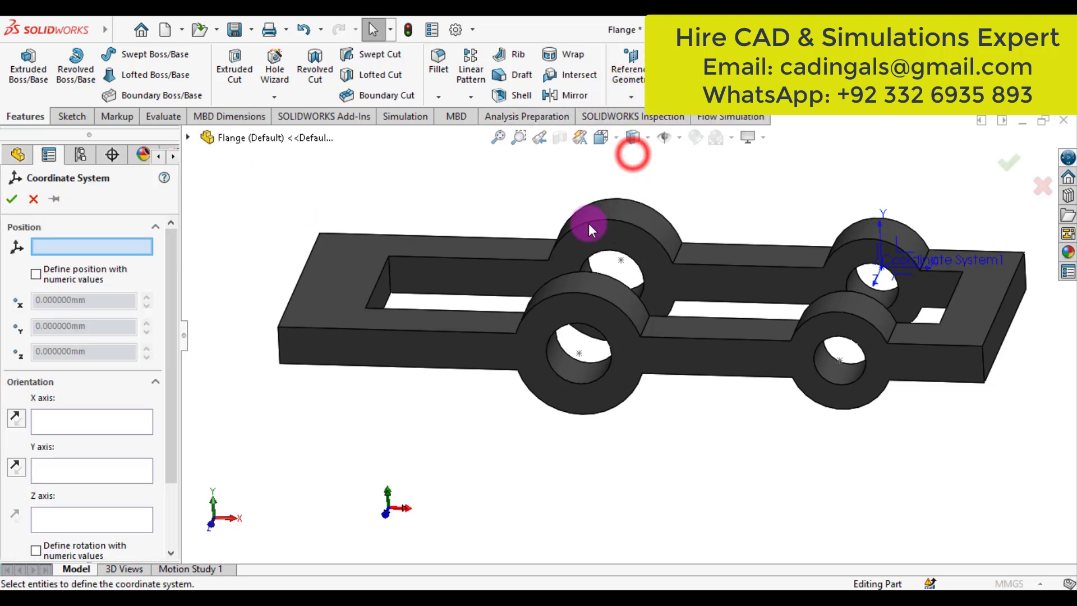
click(621, 262)
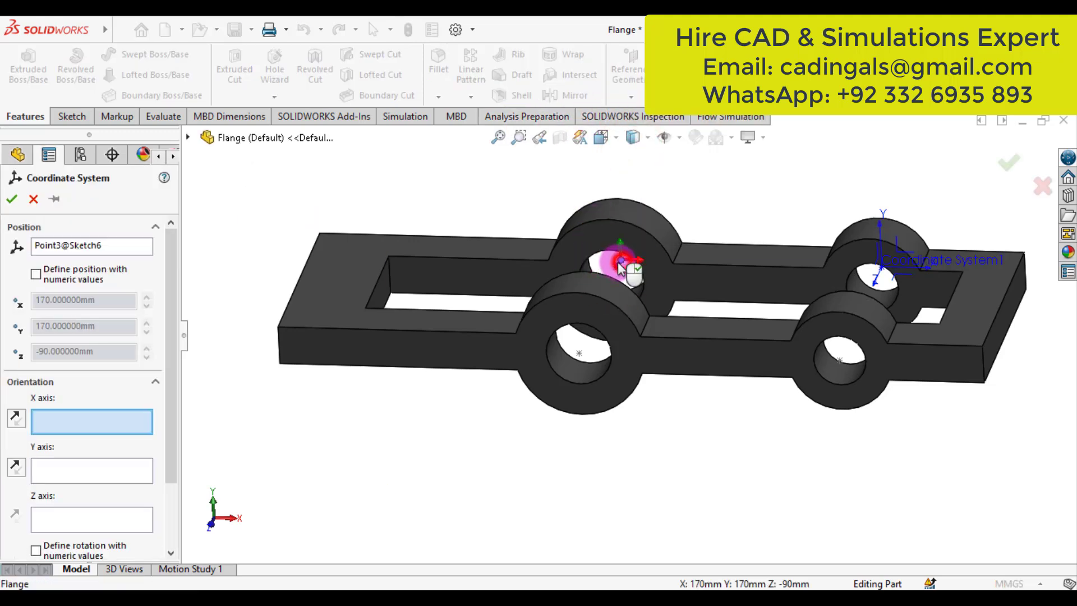
click(11, 200)
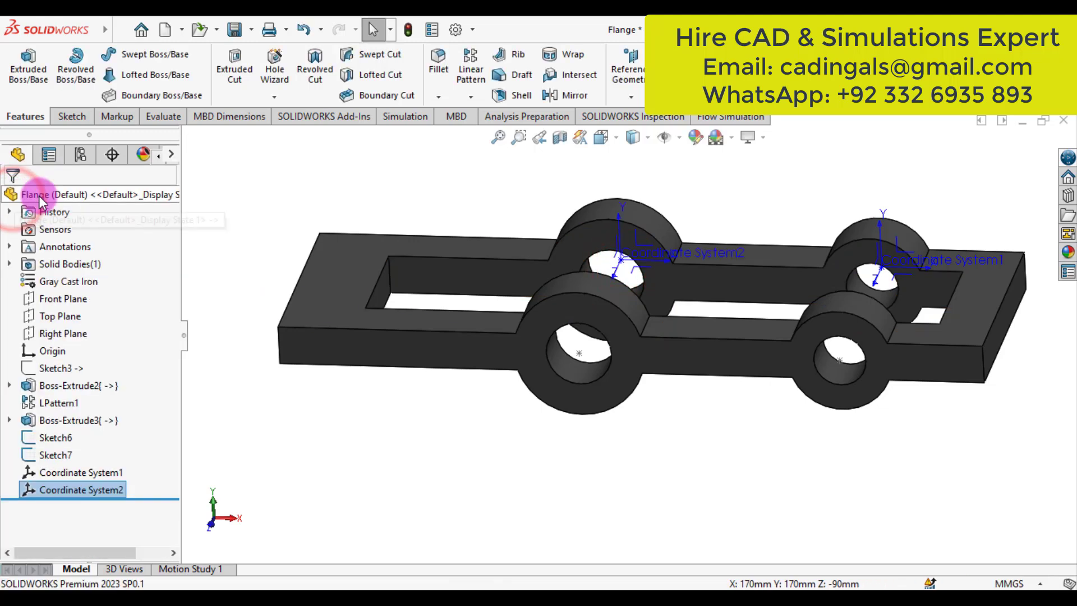
click(634, 96)
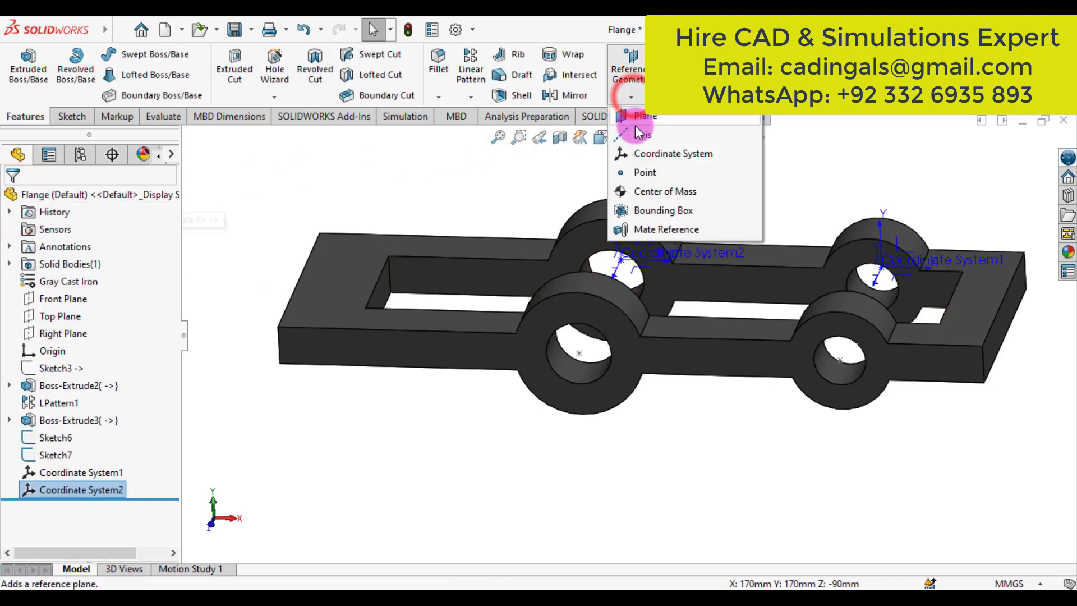
click(642, 154)
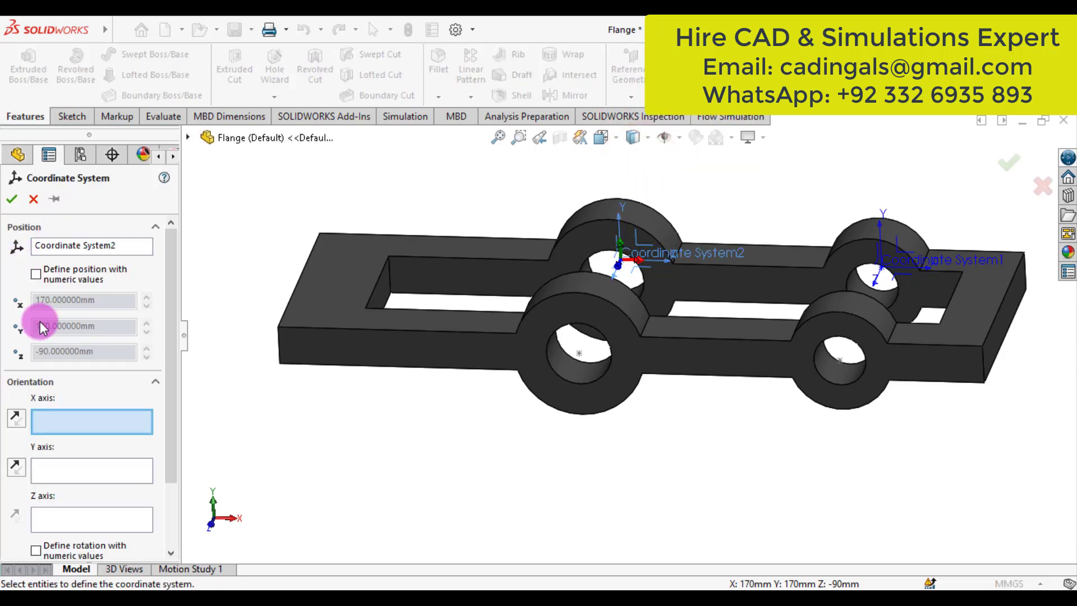
click(34, 200)
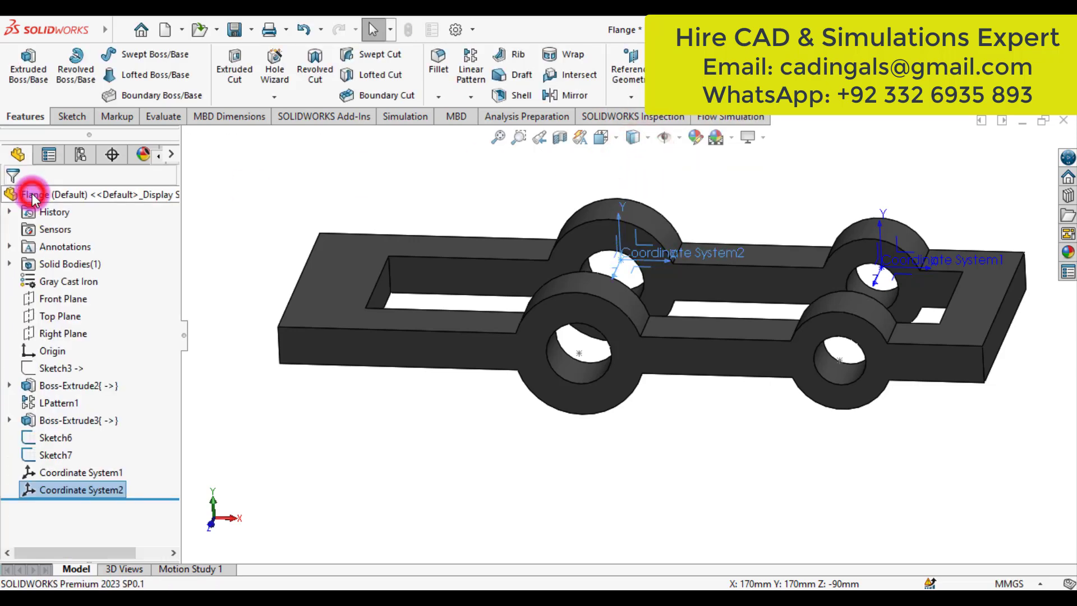
Create a coordinate system at the Sketch7 point in the large hole of the Boss-Extrude2 arm, with default orientation
click(579, 354)
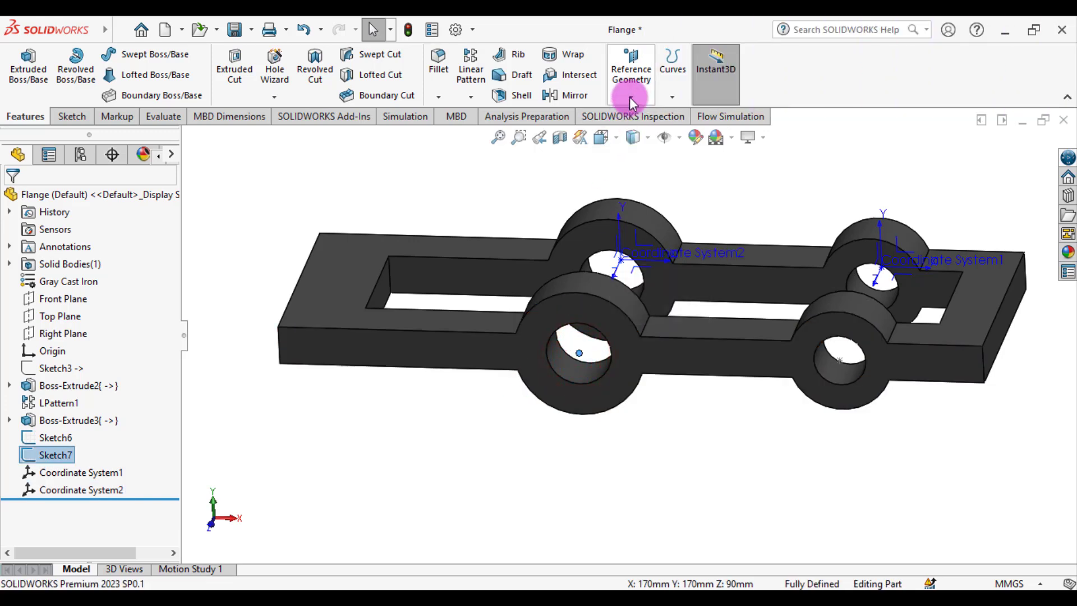
click(630, 98)
click(631, 152)
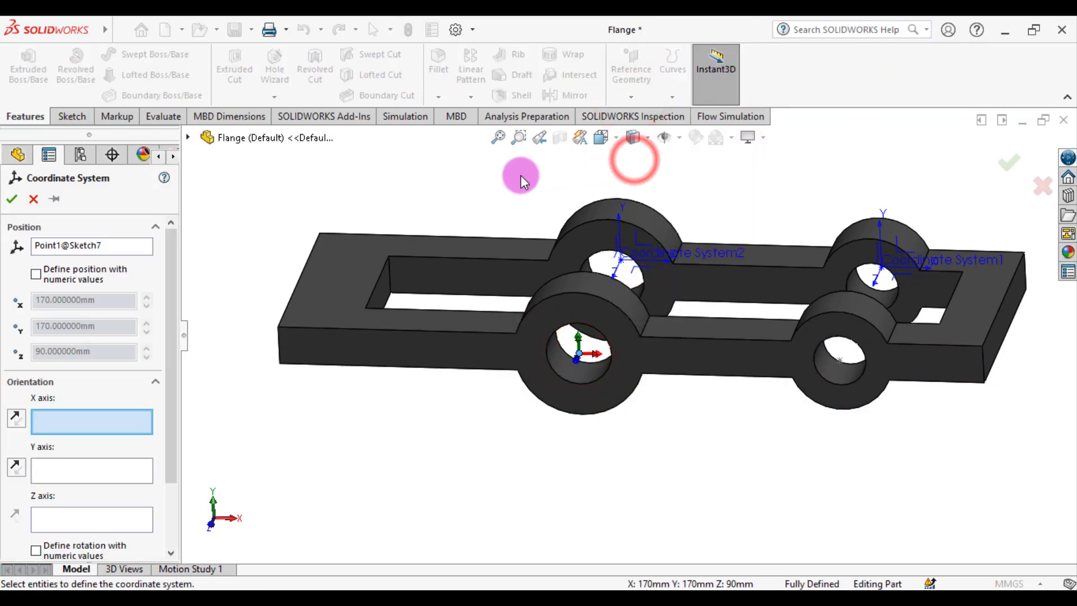
right_click(380, 496)
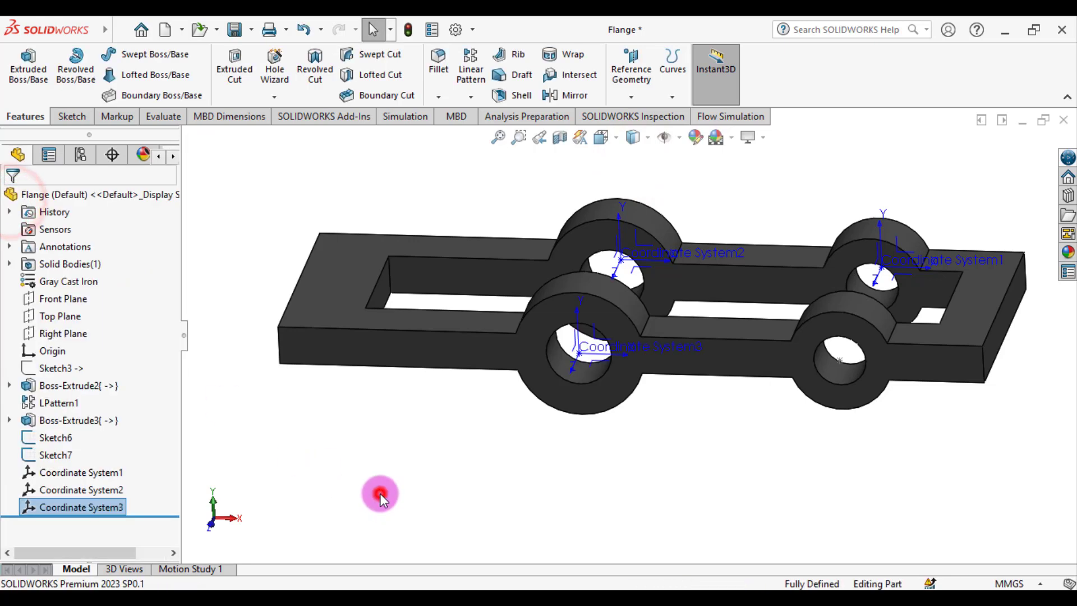
Create a coordinate system at the Sketch7 point in the small hole of the Boss-Extrude2 arm, with default orientation
click(844, 360)
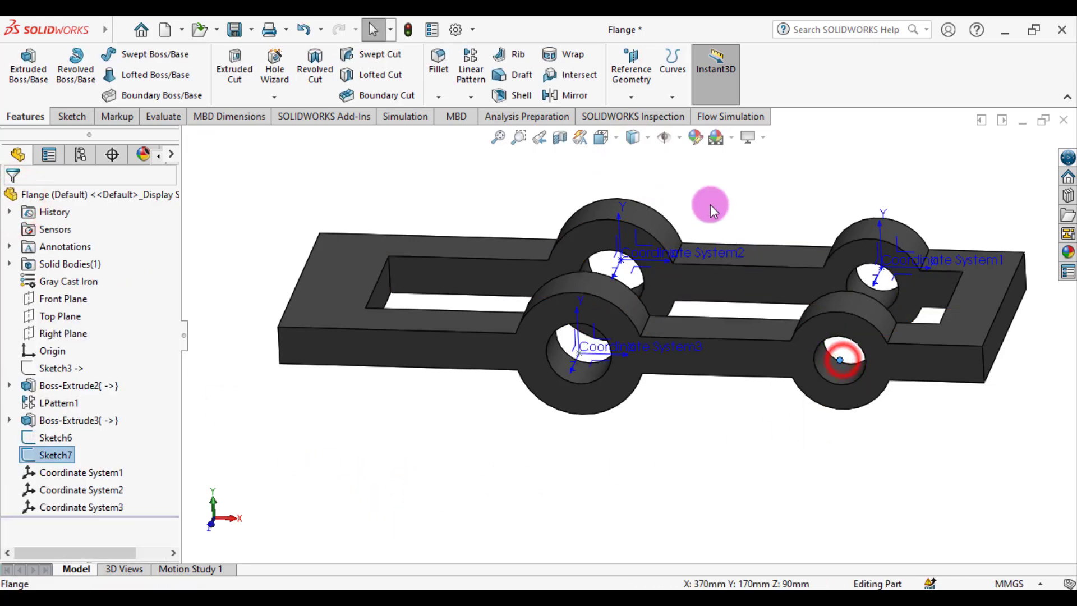
click(632, 104)
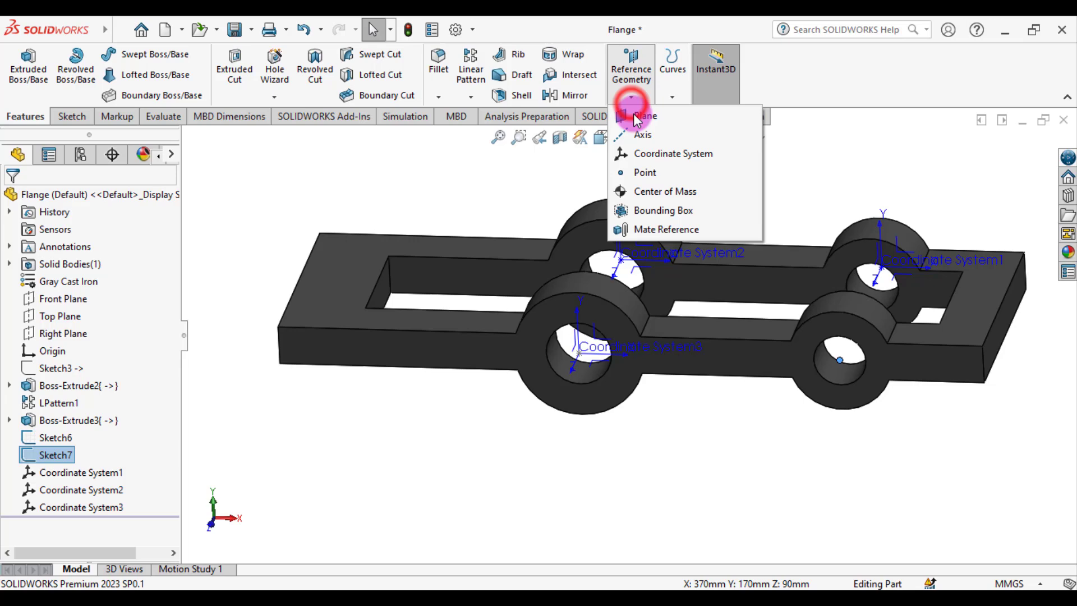
click(636, 152)
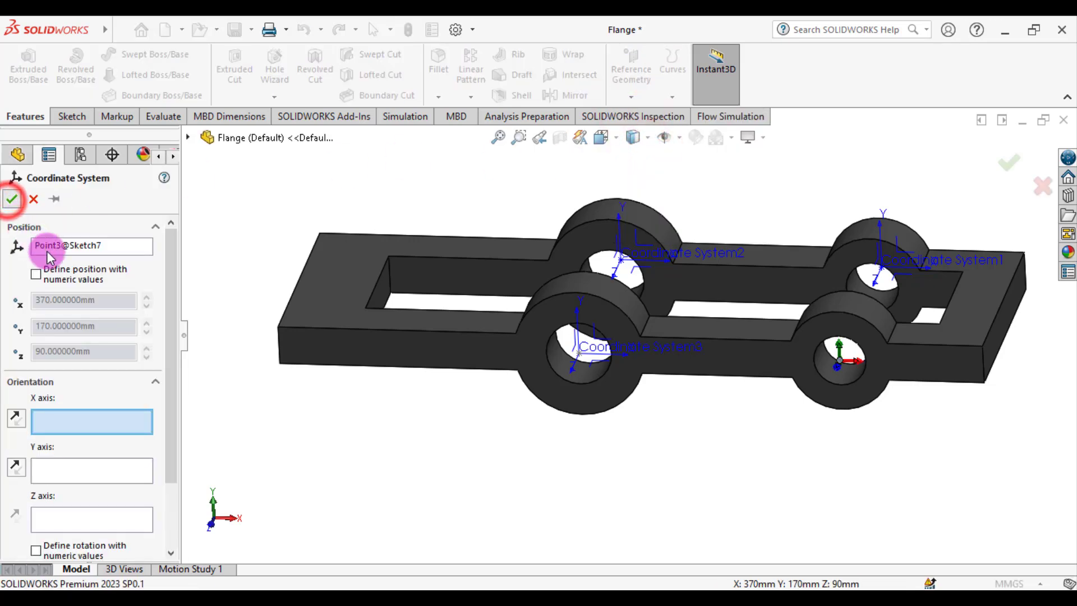
Accept the coordinate system definition at the Sketch7 point in the small hole on the flange's front side
click(12, 199)
click(347, 443)
middle_drag(365, 494, 365, 453)
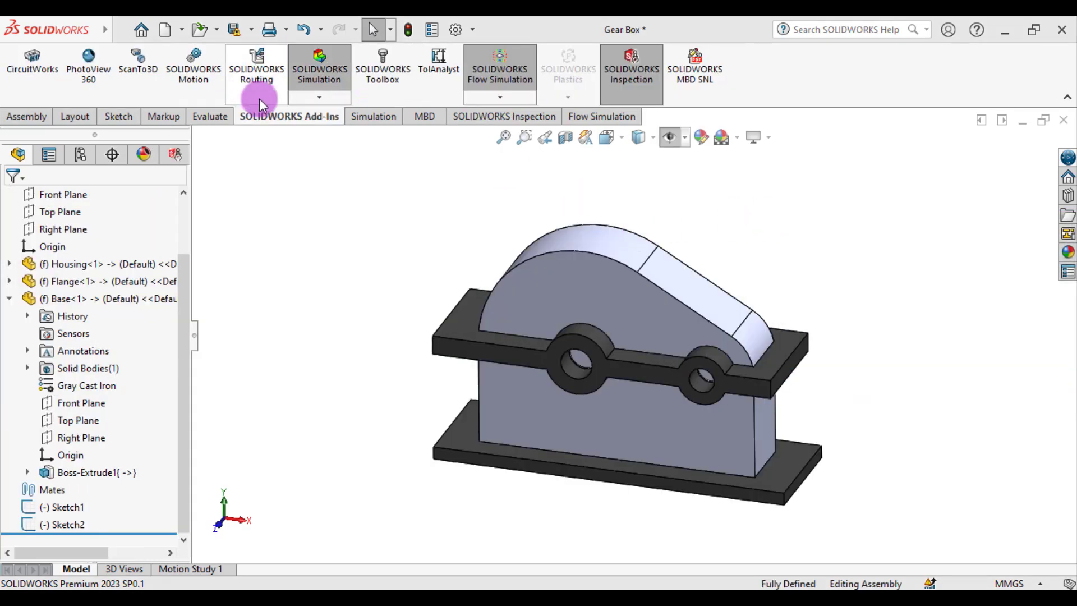
Create a static simulation study named Gear Box Simulation for the Gear Box assembly
click(352, 118)
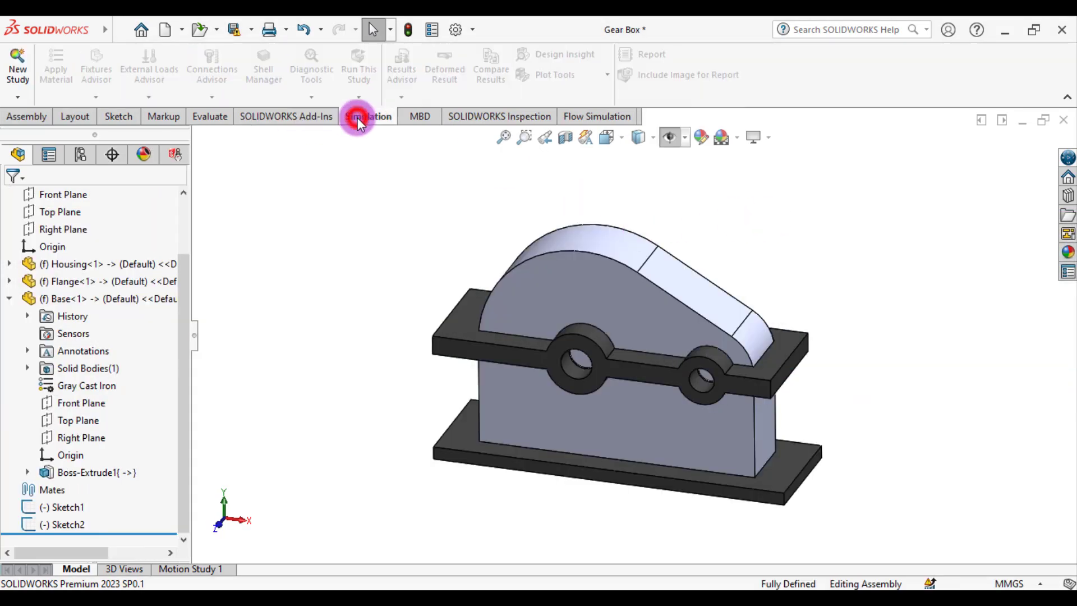
click(17, 67)
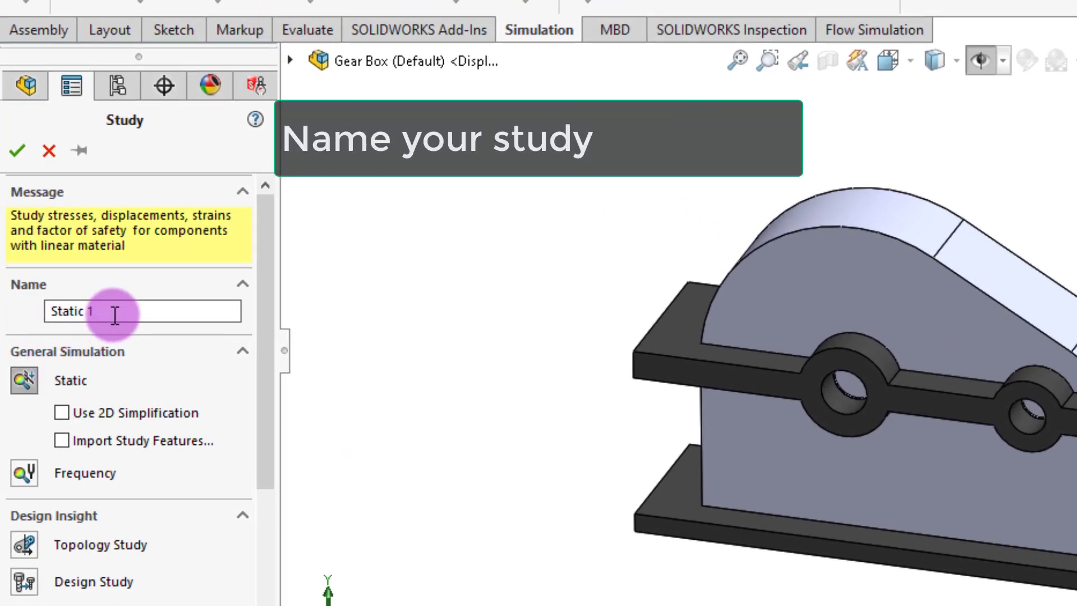
triple_click(113, 311)
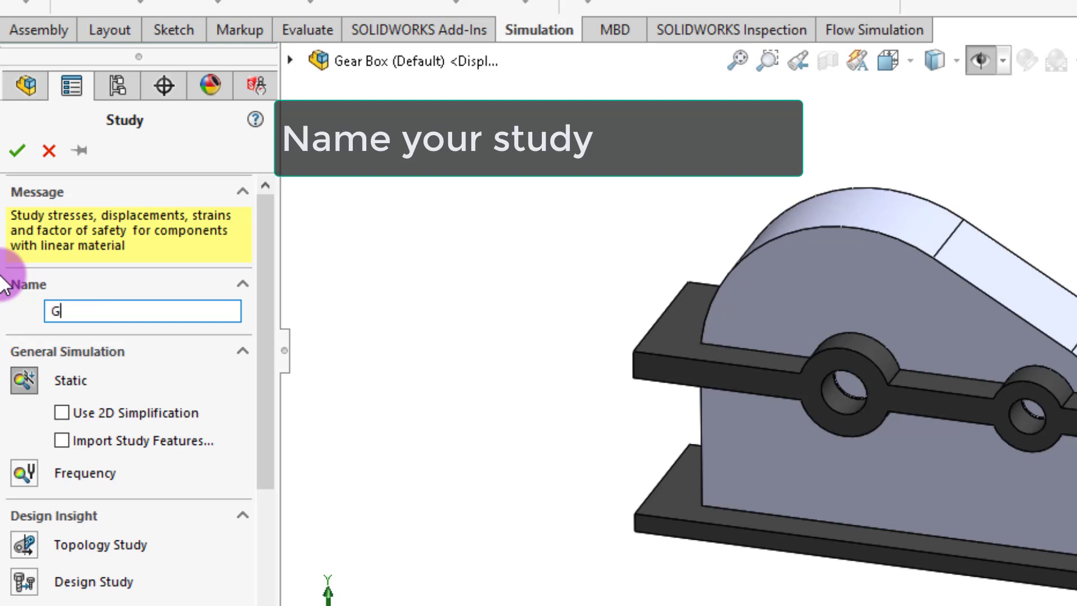
text(Gear Box Simulation)
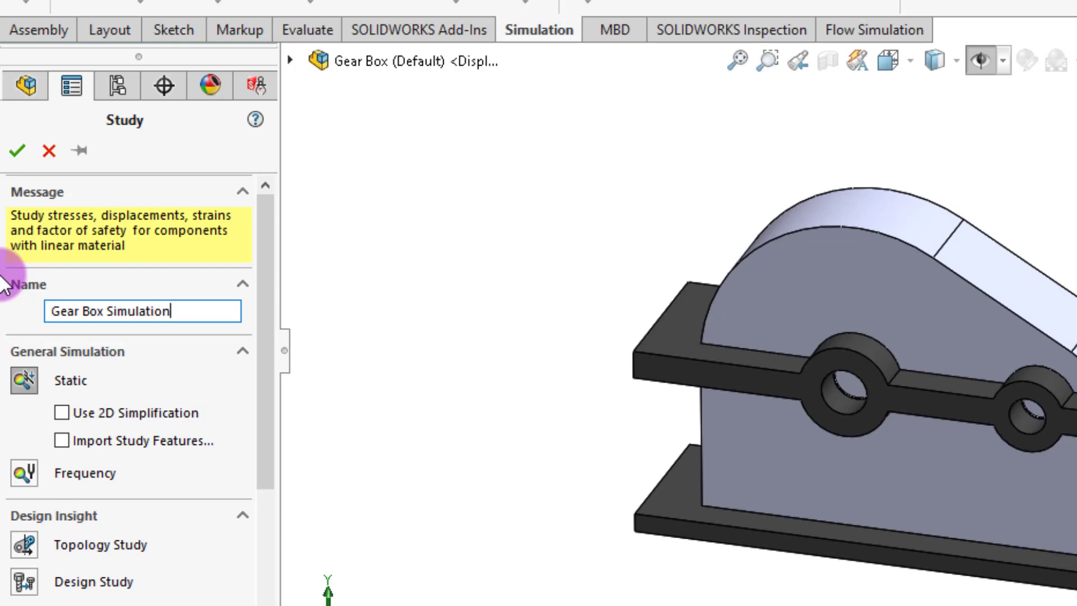
click(16, 150)
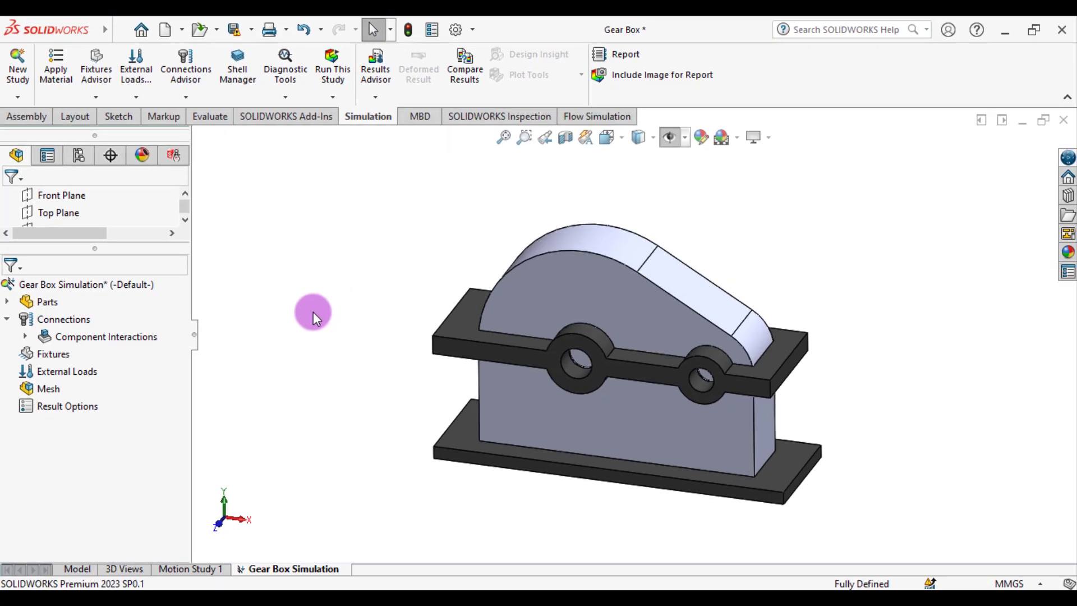
Assign the AISI 316 Annealed Stainless Steel Bar material to the Housing-1 part in the study
click(313, 312)
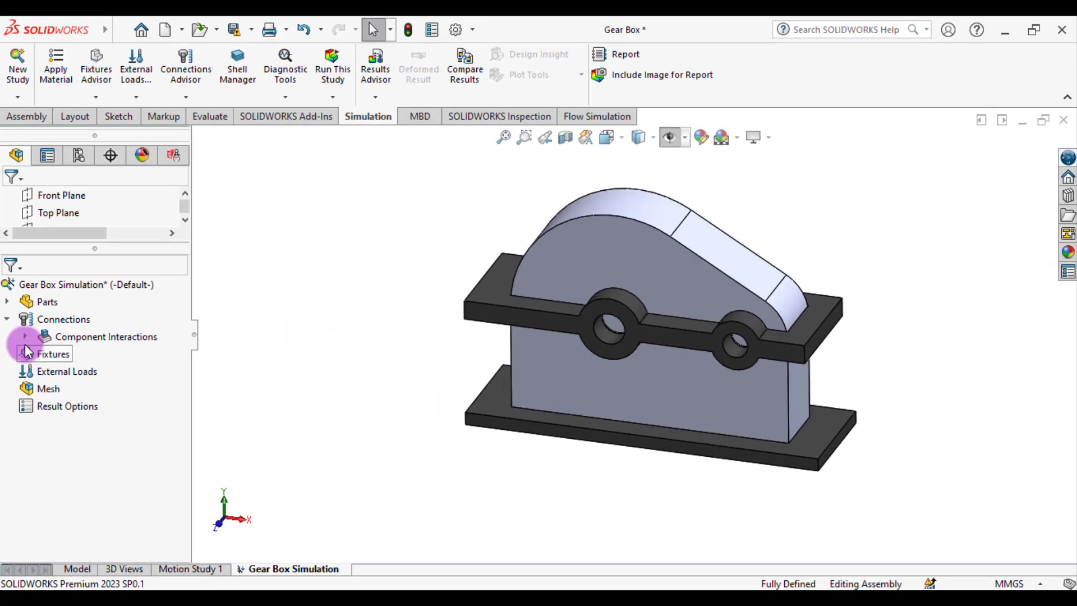
click(237, 288)
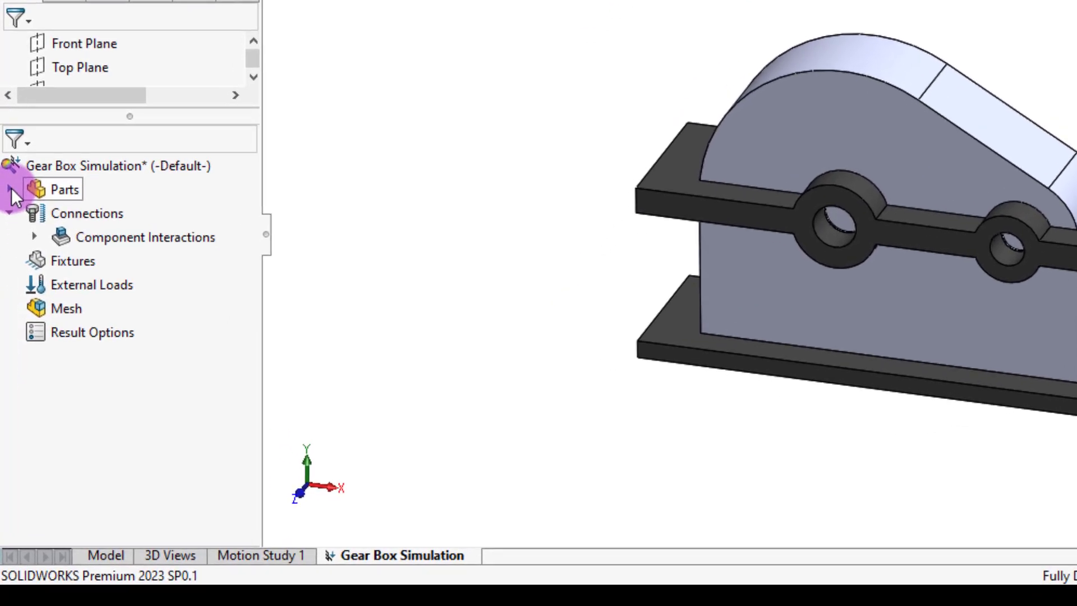
click(7, 302)
click(133, 207)
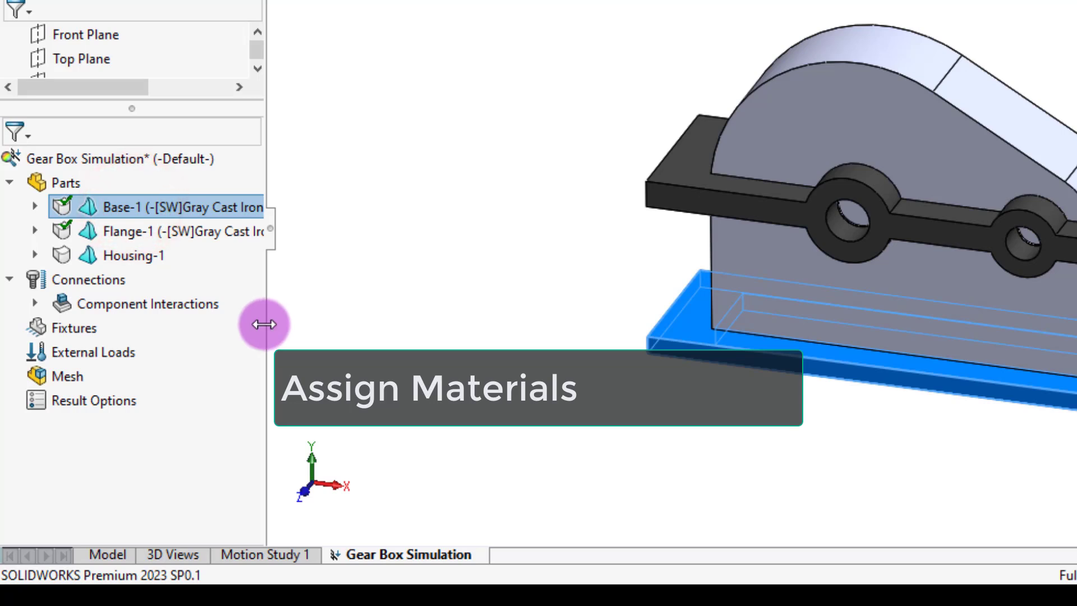
drag(266, 325, 362, 316)
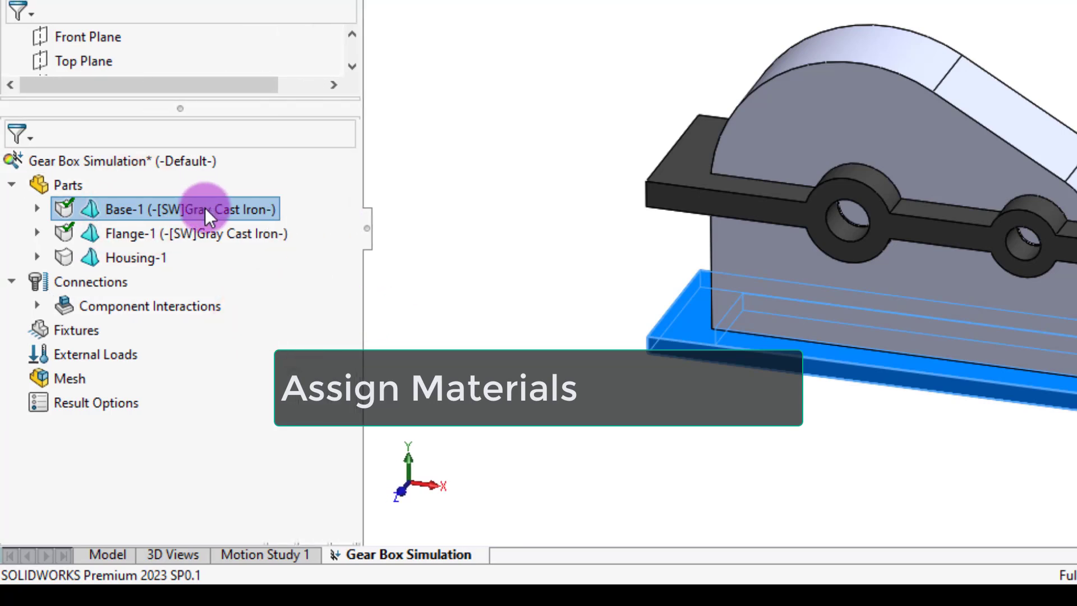
click(204, 234)
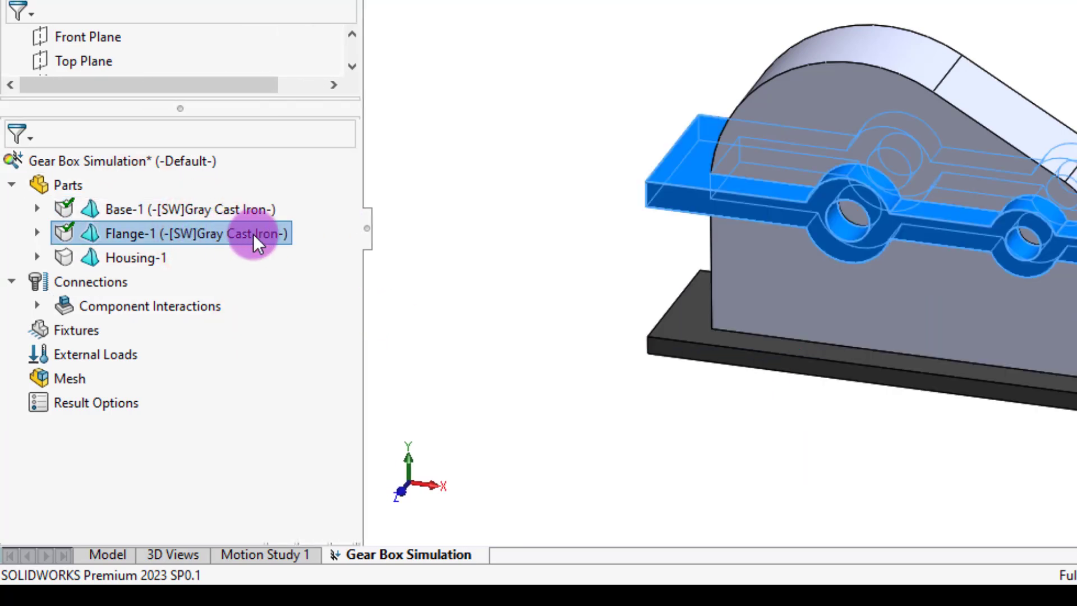
click(155, 257)
right_click(137, 255)
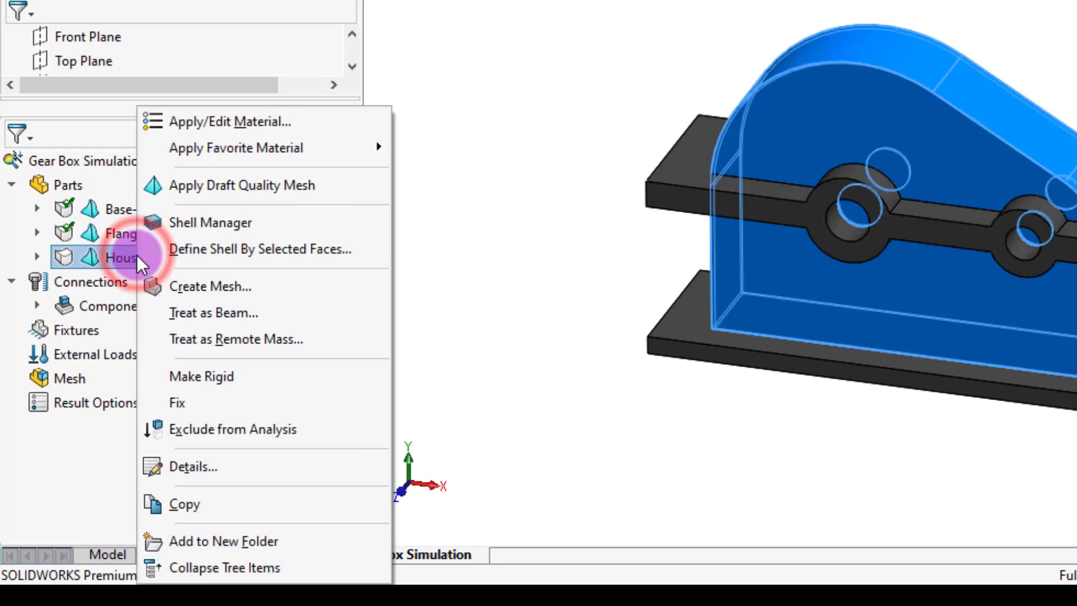
click(197, 121)
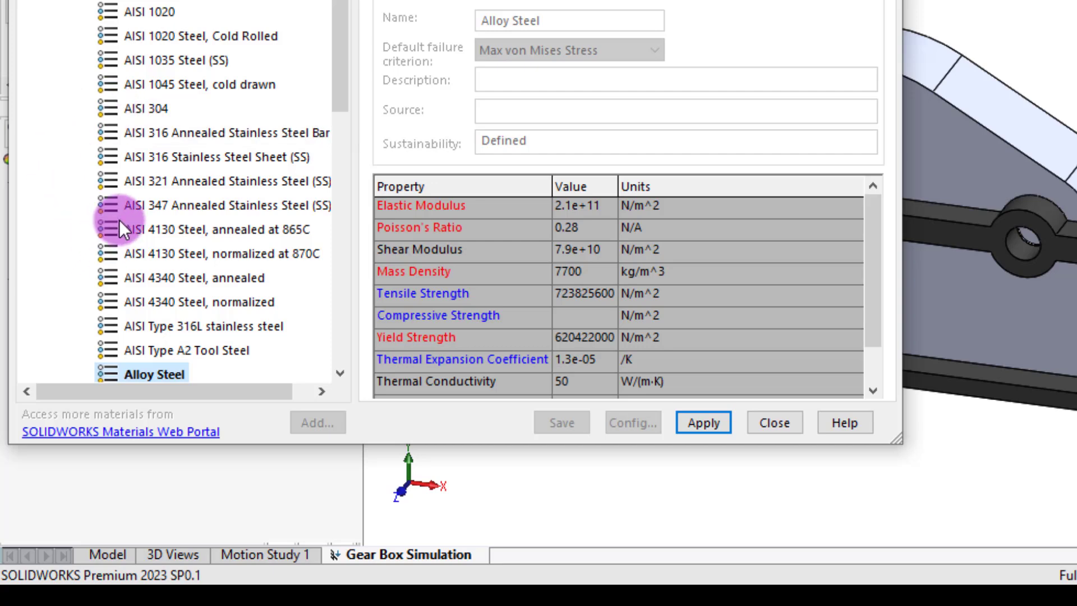
click(211, 133)
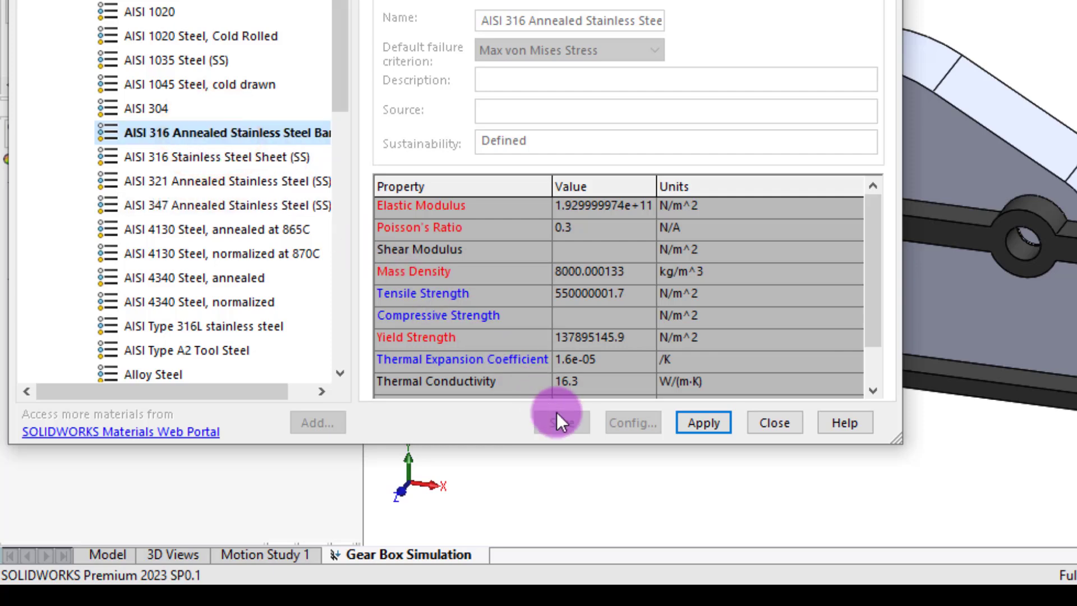
click(701, 425)
click(773, 425)
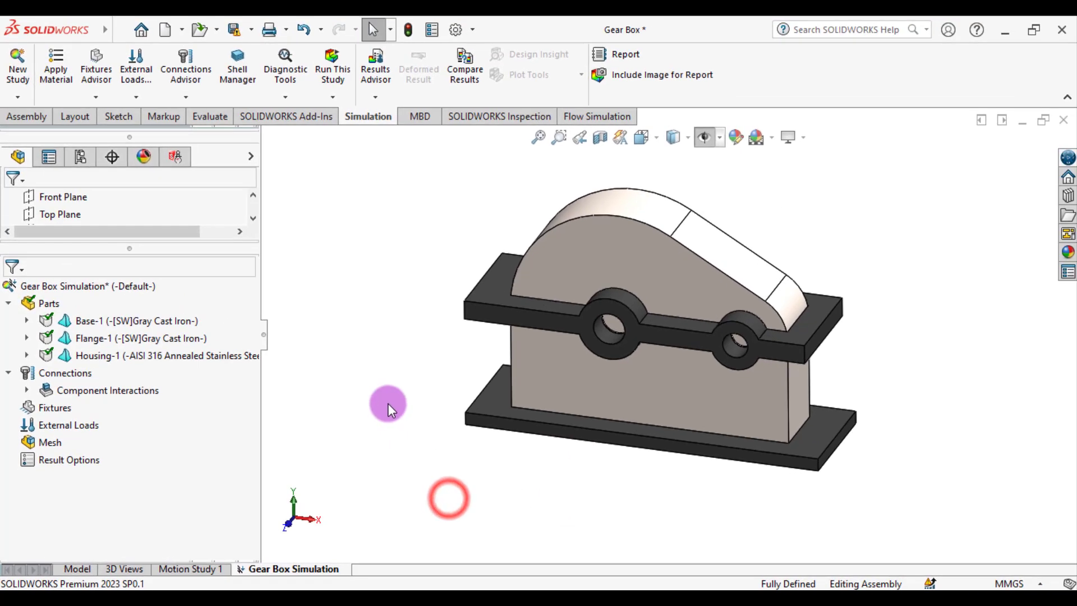
Open the global component interaction's definition and accept it with the Bonded type for the whole assembly
scroll(659, 331, down, 2)
middle_drag(642, 369, 626, 366)
click(26, 390)
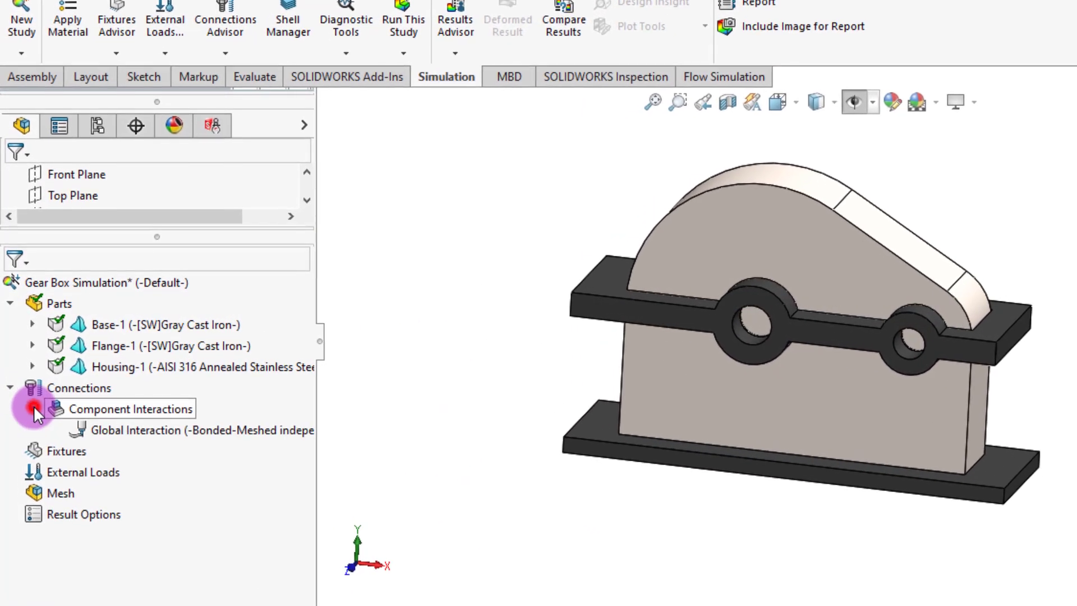
click(247, 431)
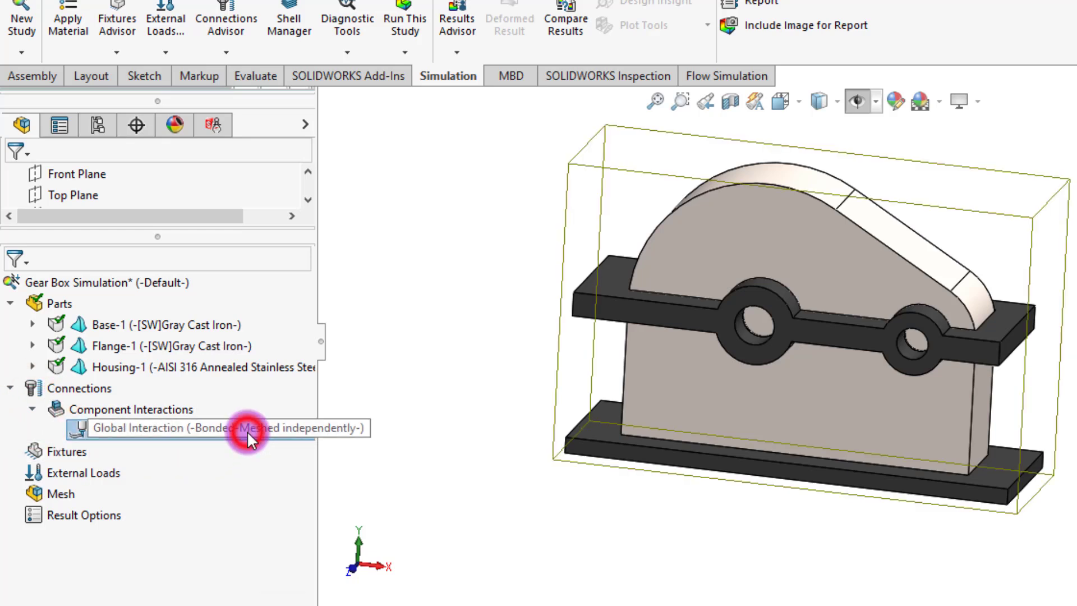
right_click(247, 431)
click(277, 446)
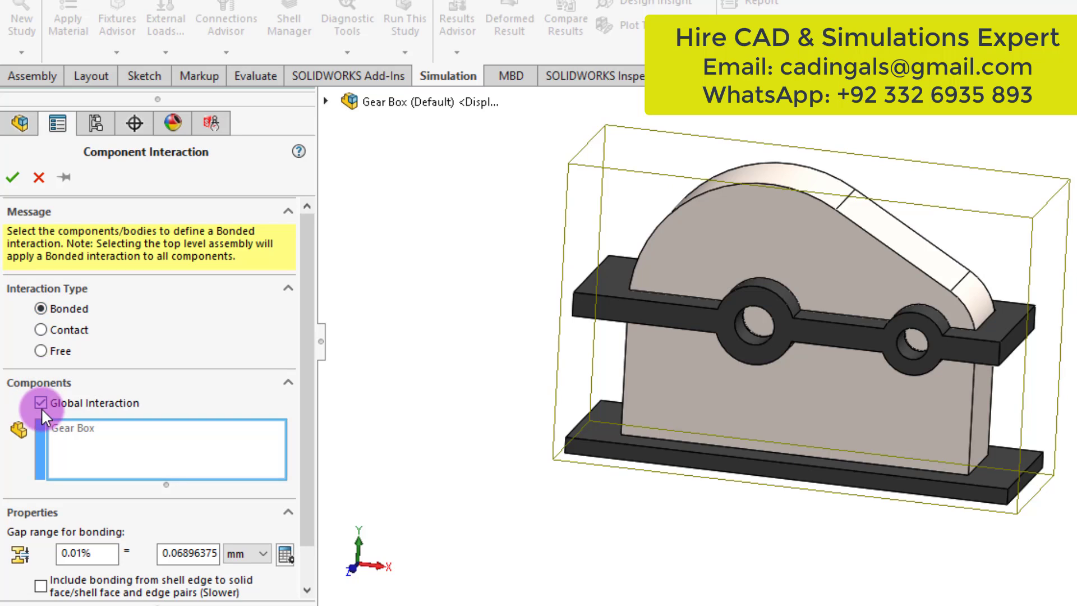
click(13, 179)
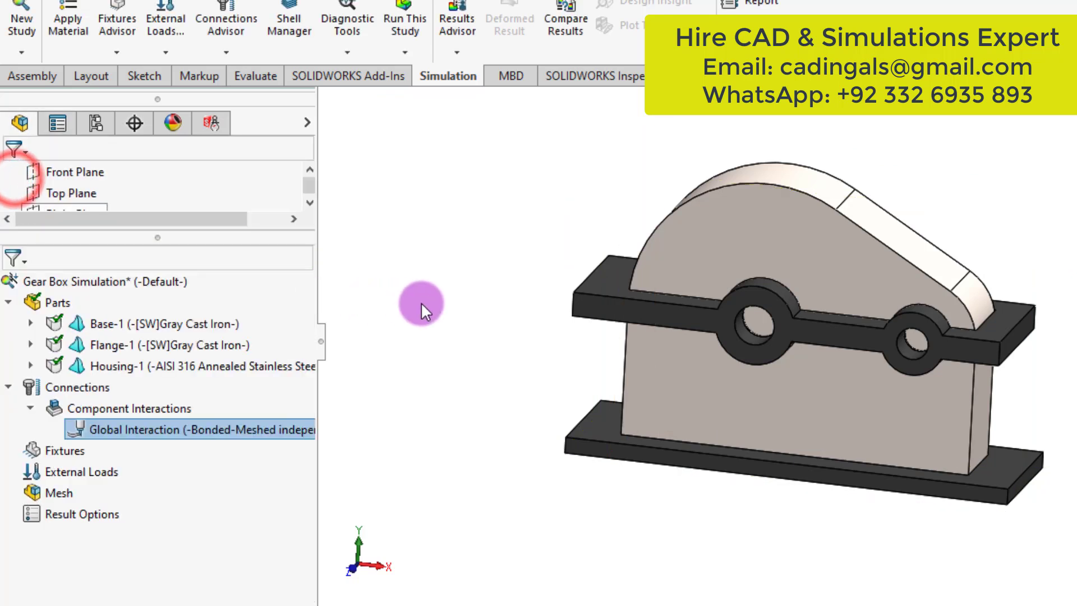
click(445, 304)
scroll(892, 344, down, 2)
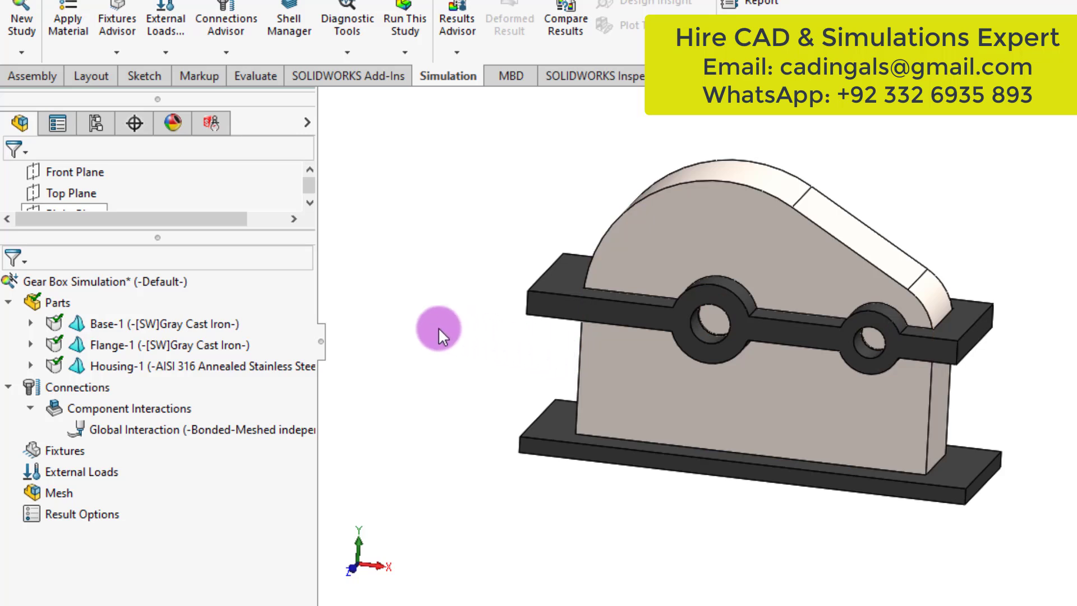
Apply a Fixed Geometry fixture to the underside face of the Base part
right_click(65, 450)
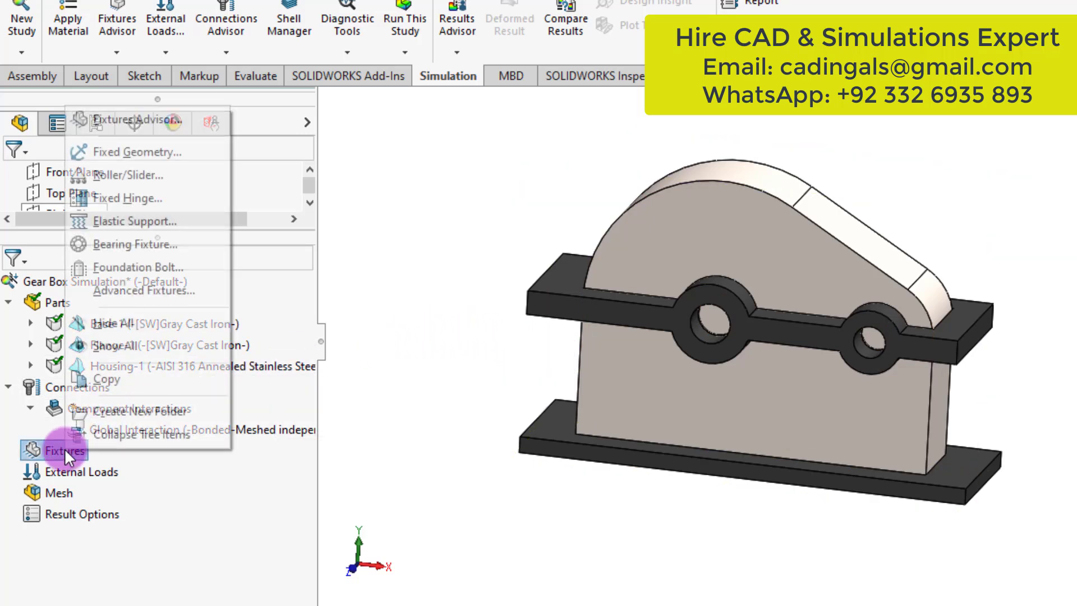
click(140, 152)
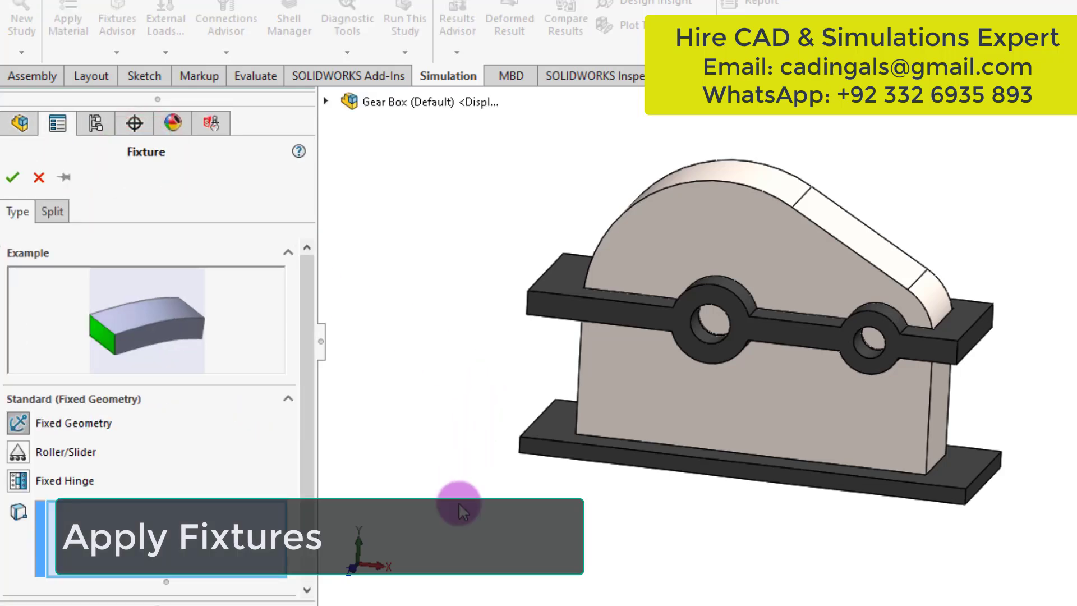
middle_drag(459, 500, 478, 354)
click(561, 430)
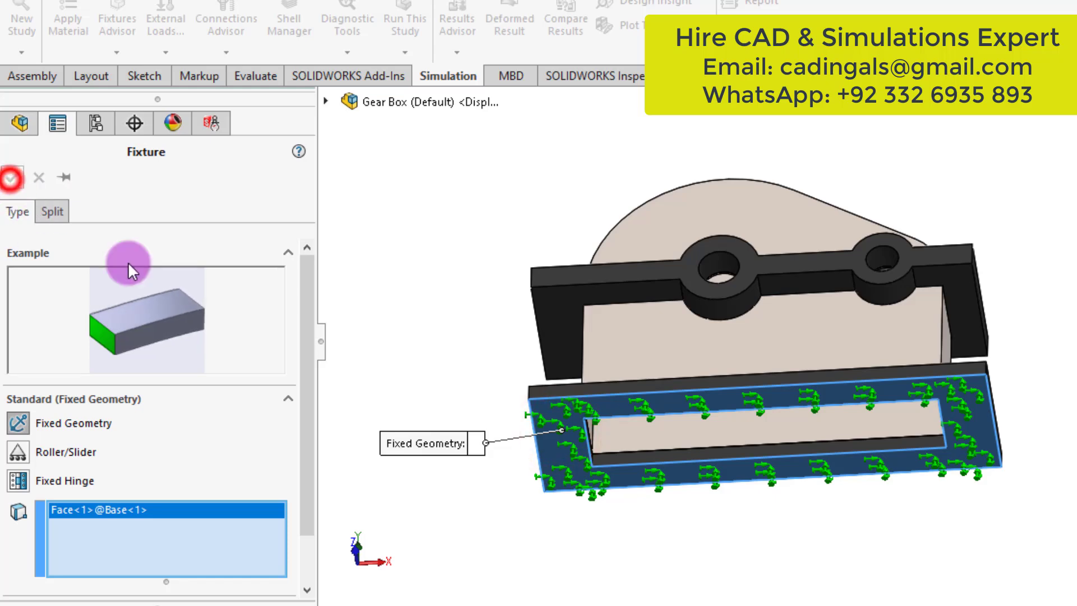
Turn the display of hidden item types back on to show the flange's coordinate systems in the assembly
middle_drag(445, 265, 447, 460)
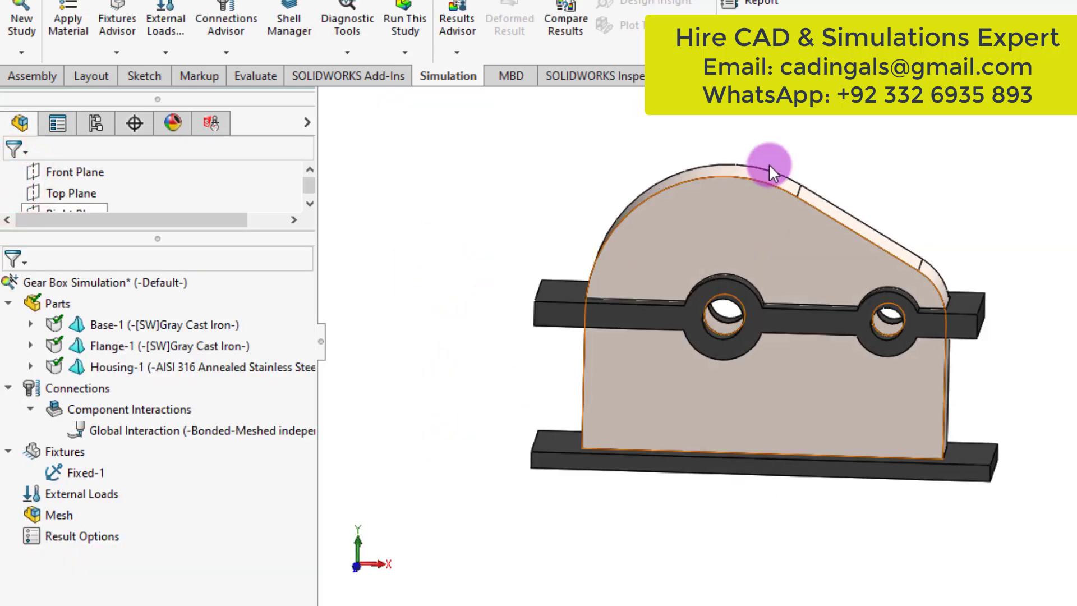
click(876, 114)
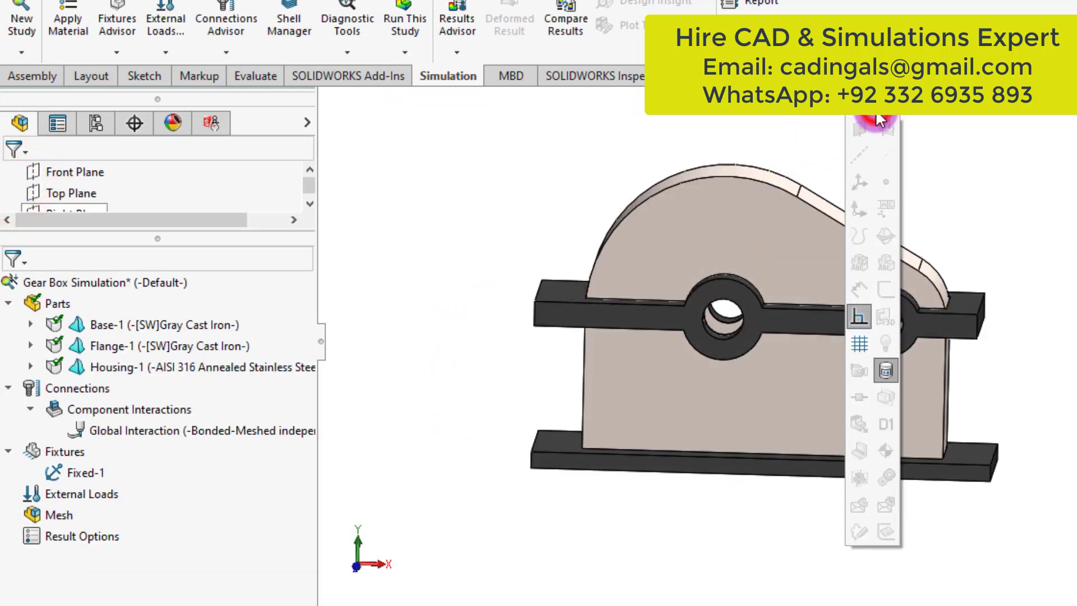
click(1034, 167)
middle_drag(1034, 164, 780, 177)
Hide the sketches and show the simulation symbols in the model view
click(839, 104)
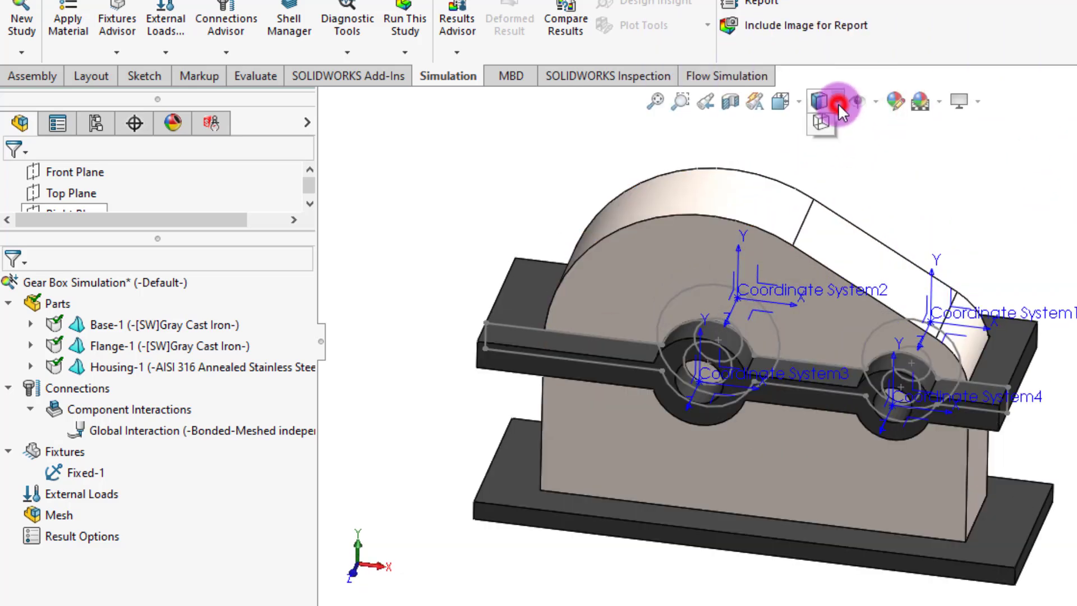
click(869, 103)
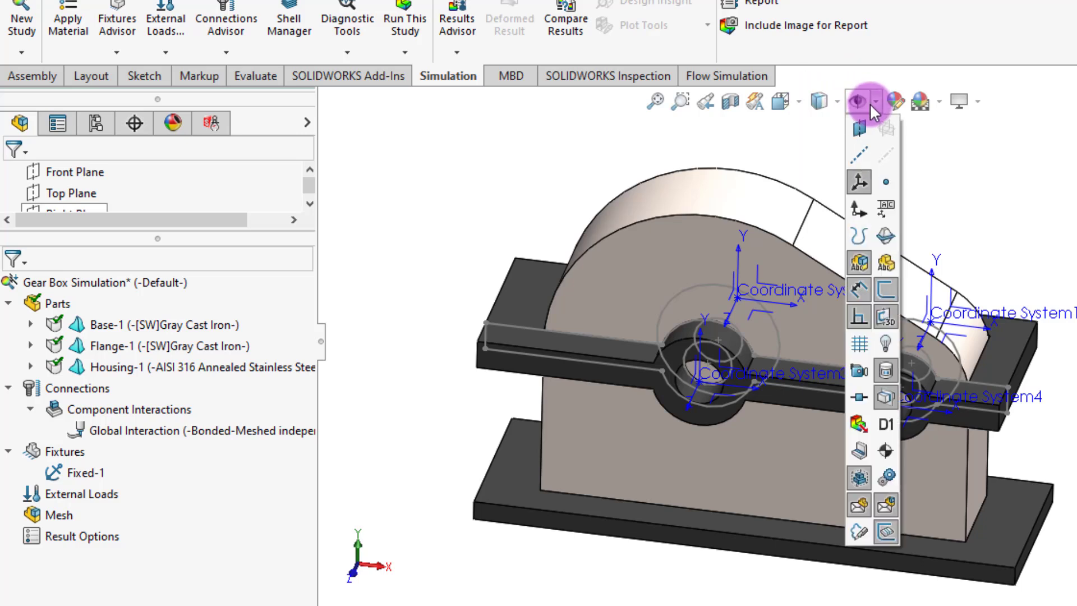
click(886, 288)
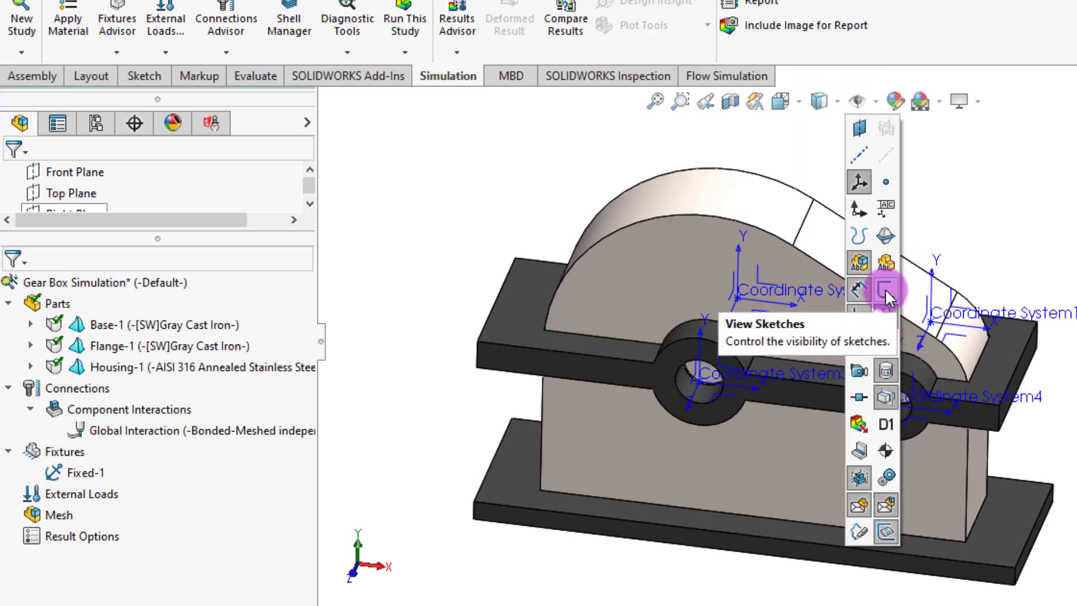
click(861, 451)
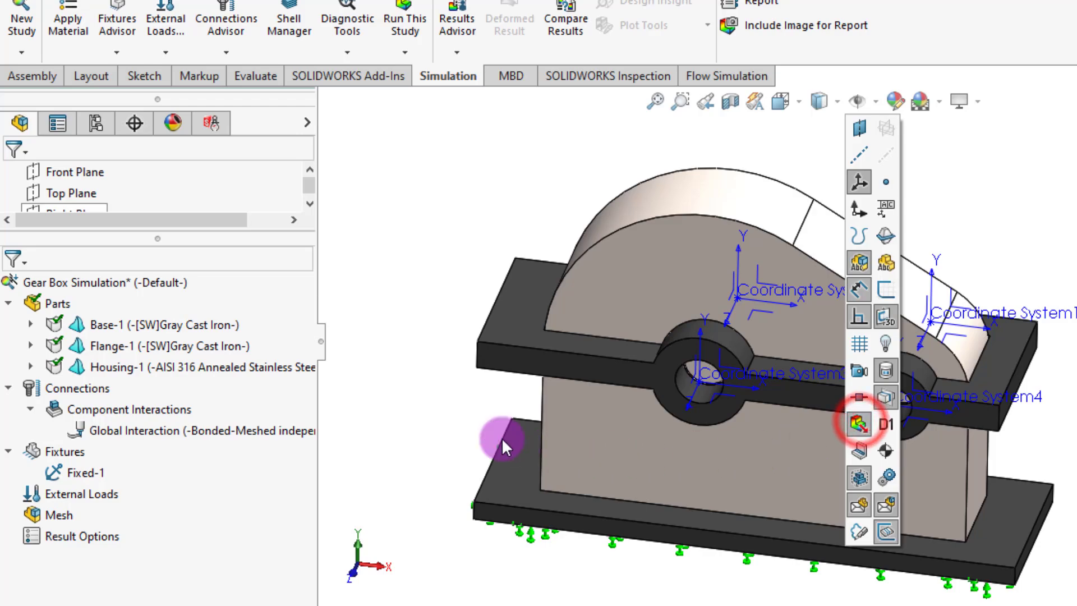
mouse_move(437, 415)
middle_down()
mouse_move(471, 228)
mouse_move(467, 324)
mouse_move(449, 370)
middle_up()
scroll(449, 369, down, 2)
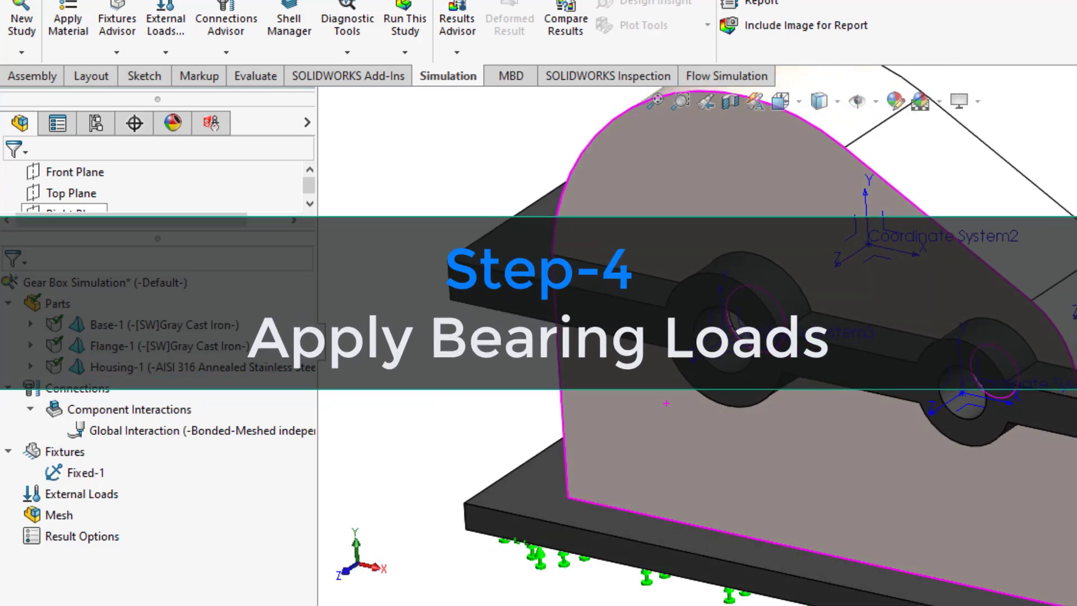
middle_drag(666, 403, 666, 405)
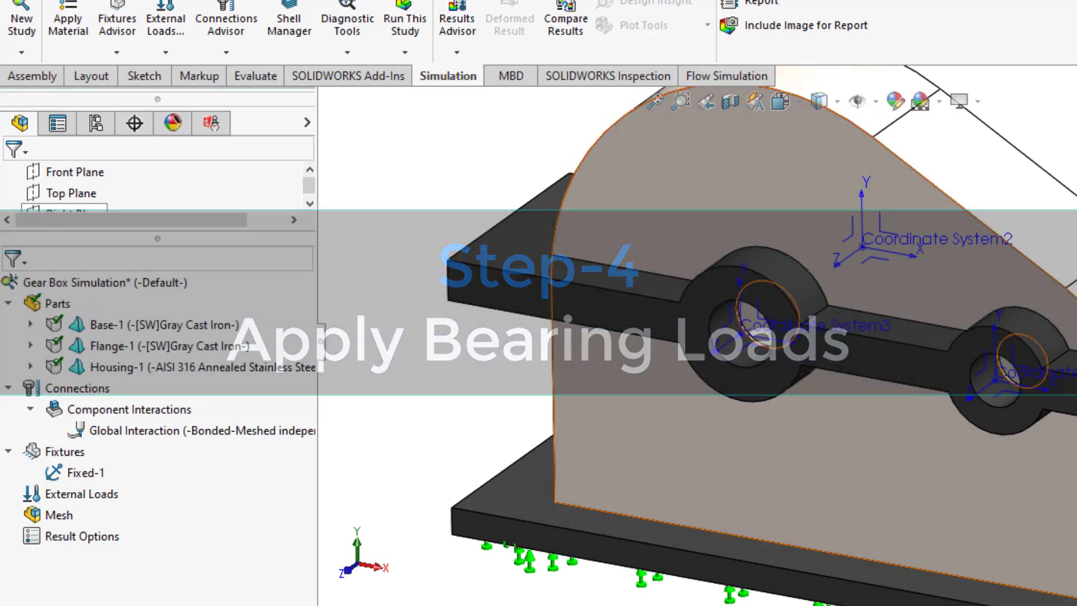
scroll(690, 397, up, 2)
middle_drag(455, 444, 512, 387)
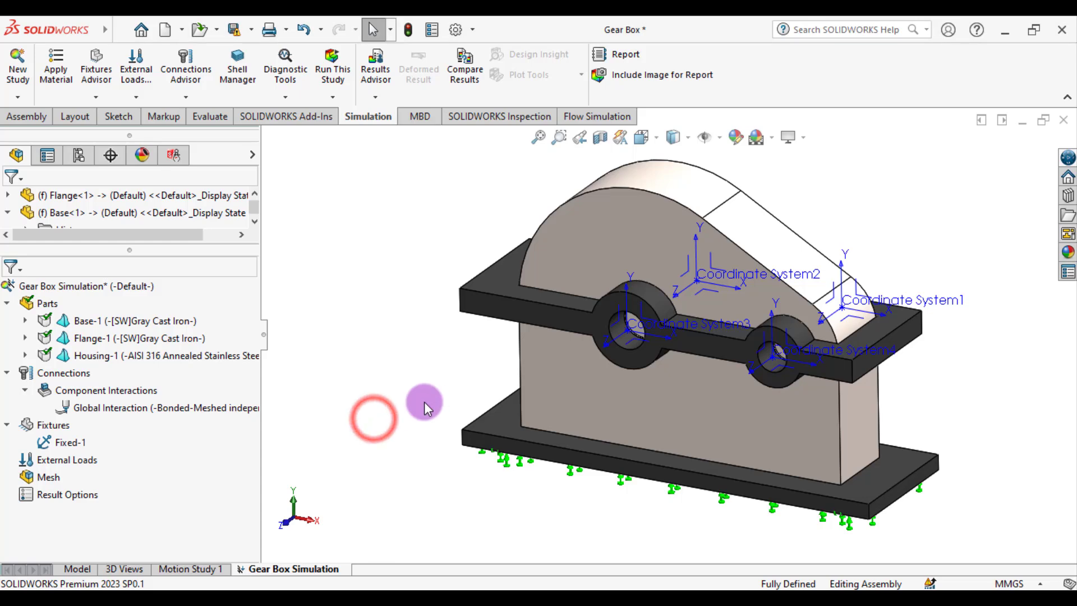
middle_drag(420, 372, 428, 409)
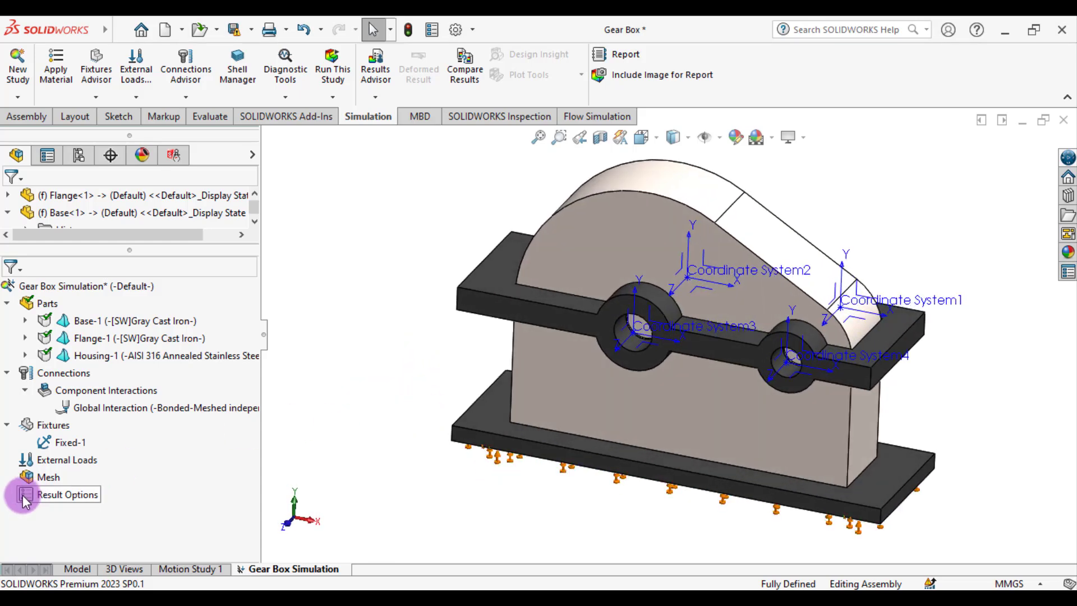
Apply a 16000 N X-direction bearing load to the flange's smaller bore on the front side, oriented by Coordinate System4
click(67, 460)
right_click(67, 463)
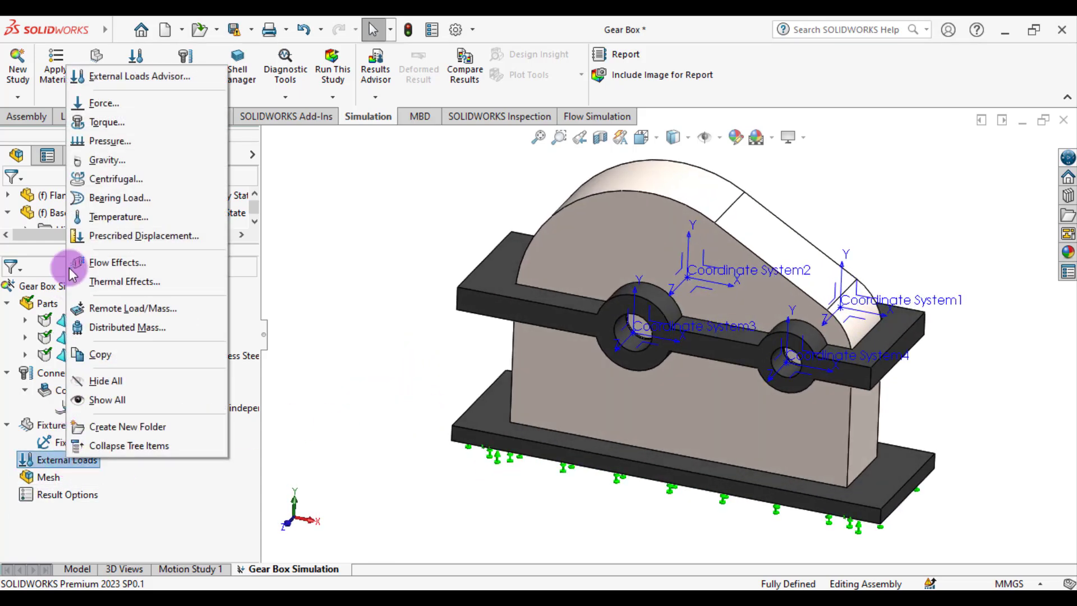
click(143, 197)
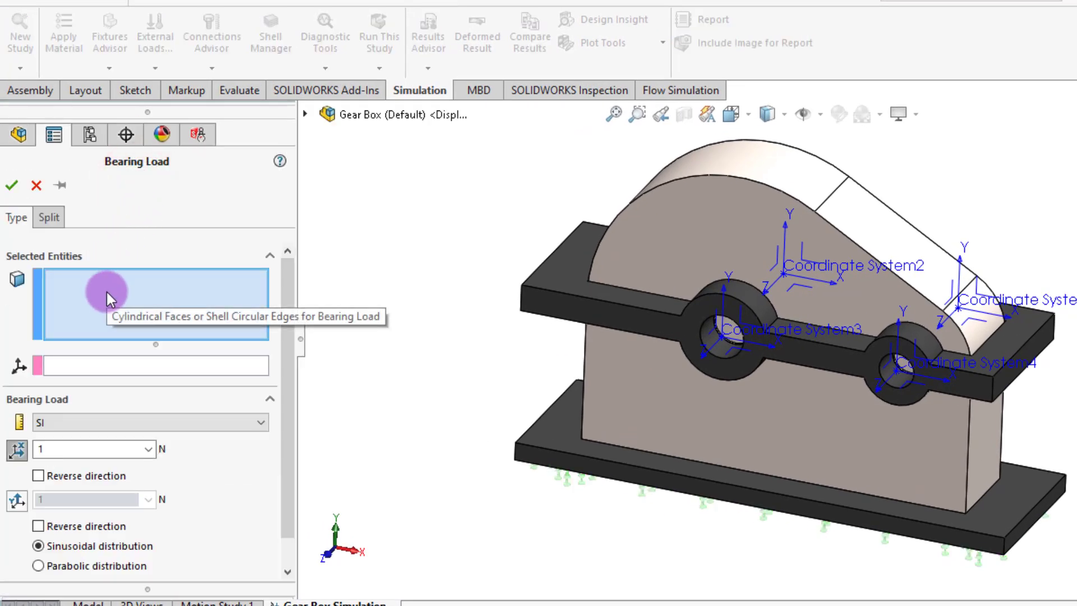
scroll(900, 382, down, 6)
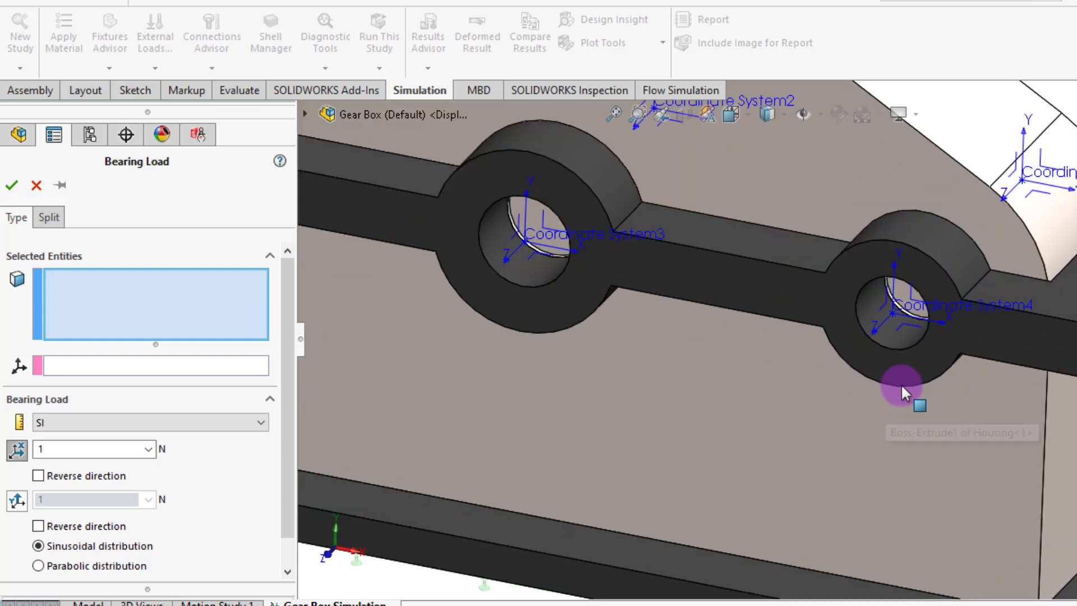
click(828, 280)
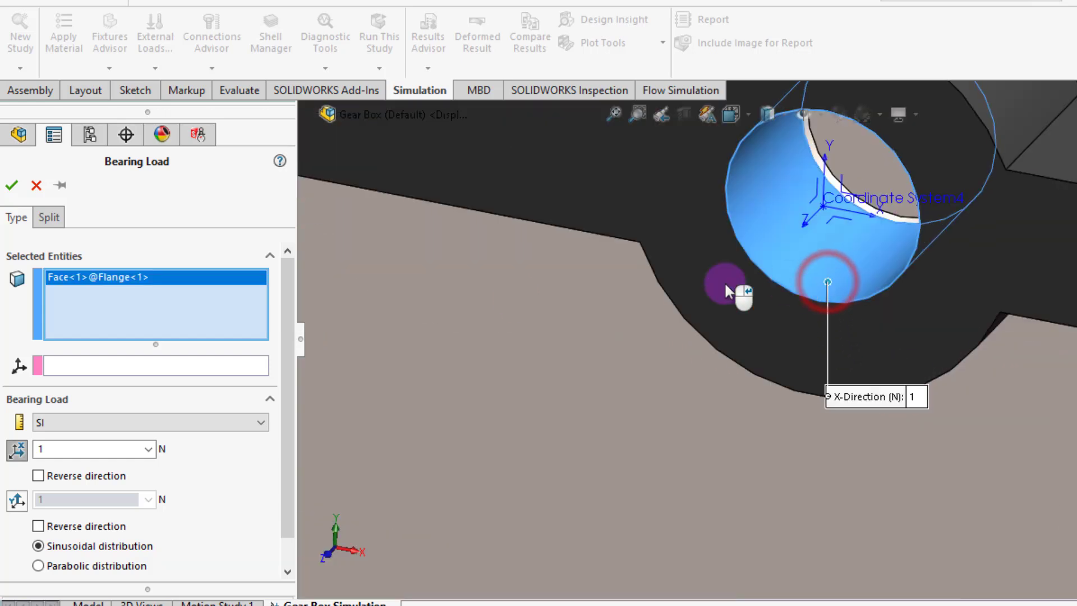
click(65, 370)
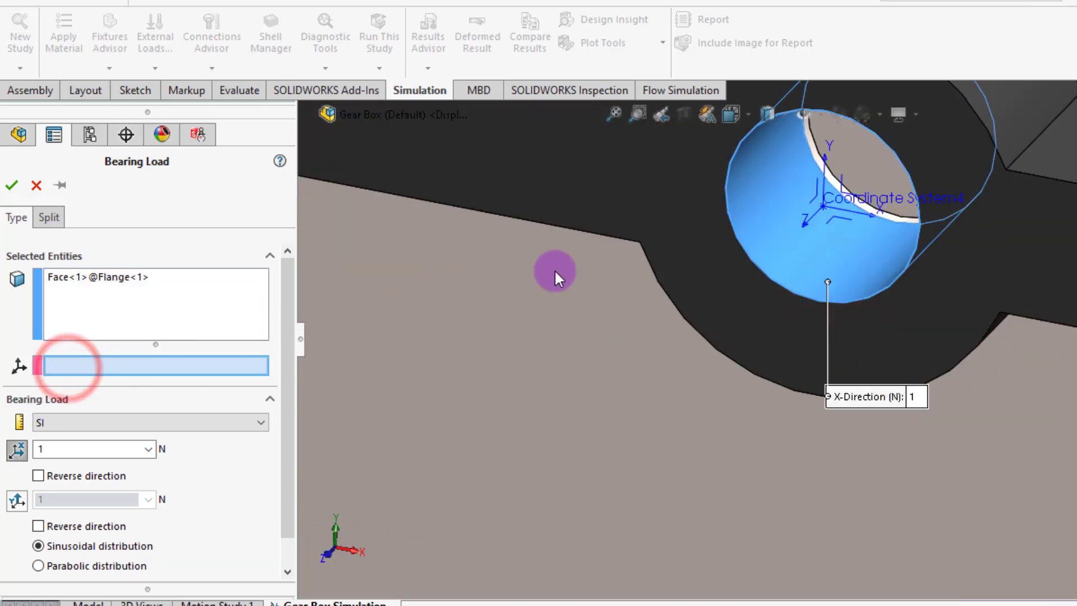
click(862, 201)
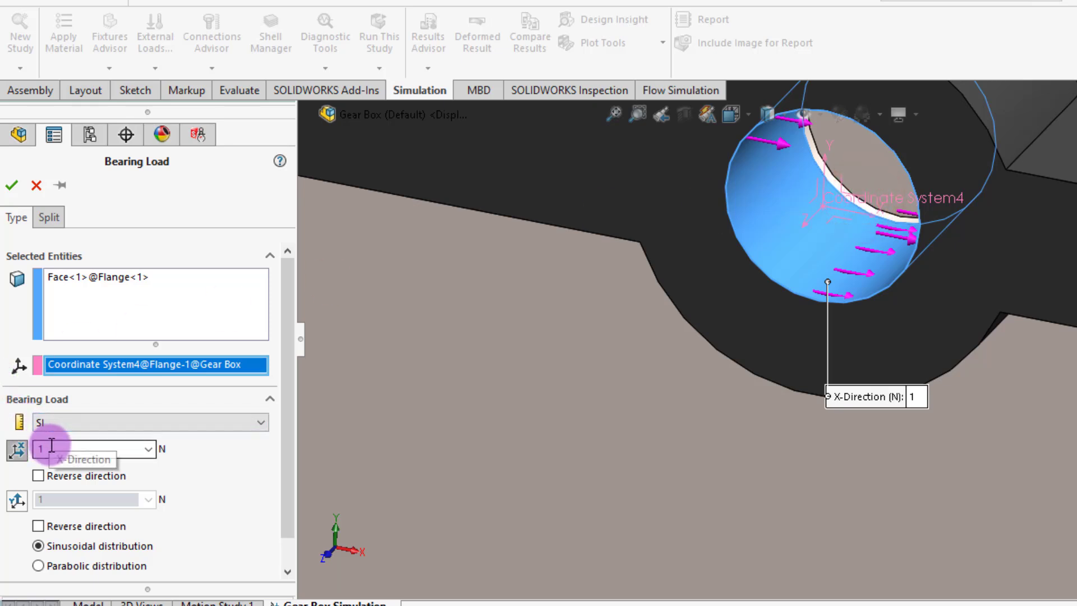
click(35, 446)
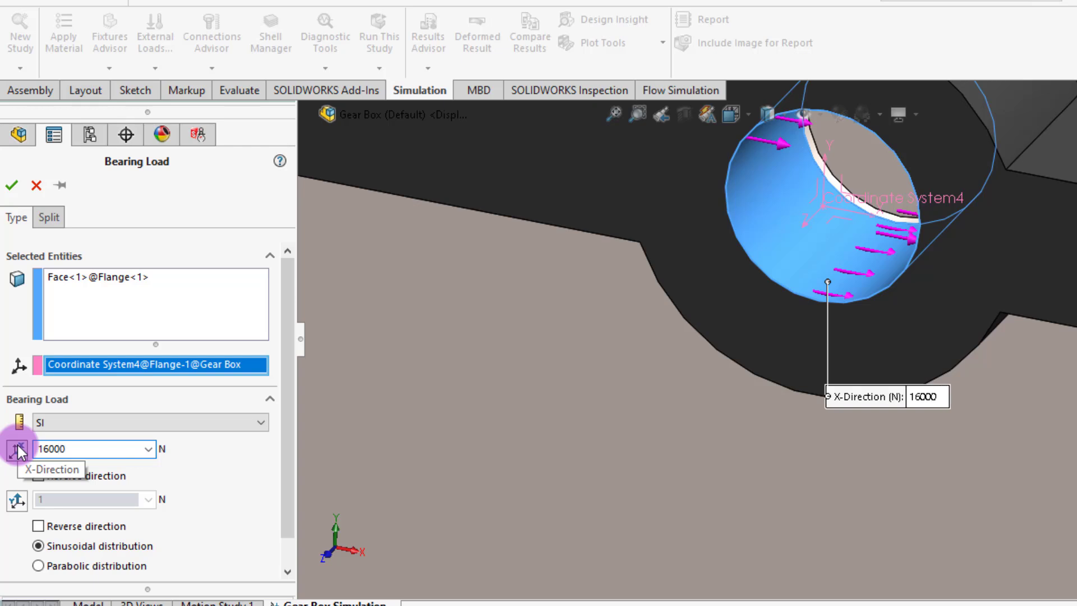
click(17, 450)
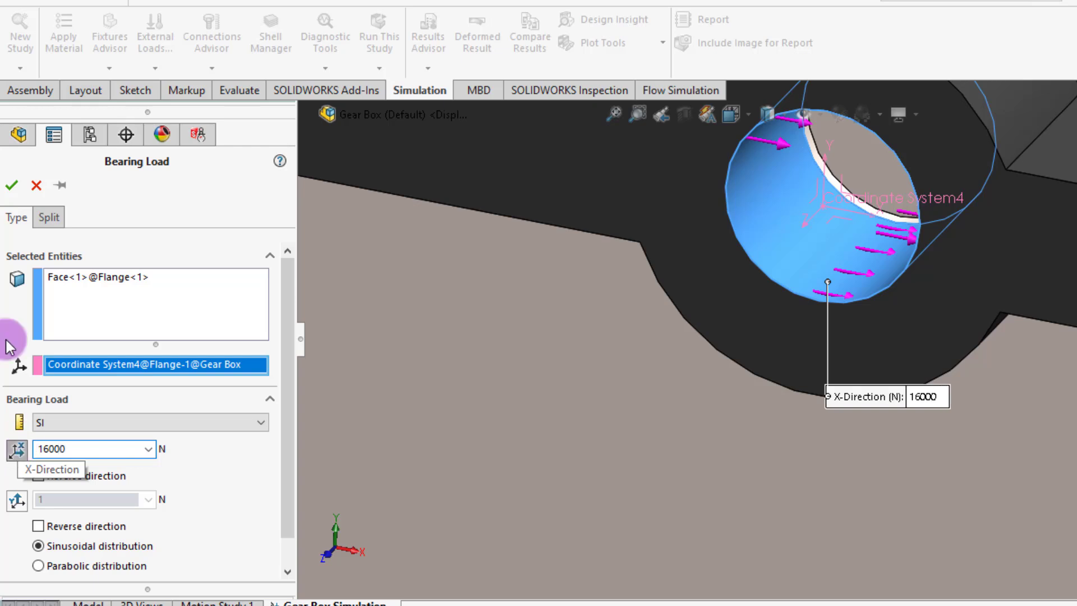
click(13, 186)
Apply a 6000 N X-direction bearing load to the flange's smaller bore on the rear side, referencing Coordinate System1's XZ Plane
scroll(690, 361, up, 5)
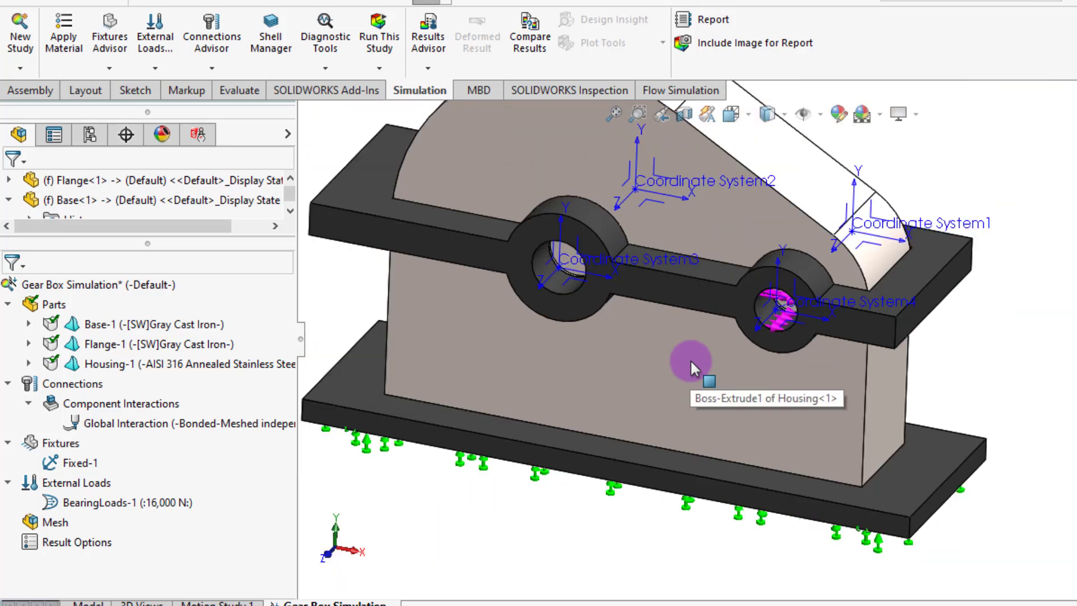
scroll(707, 353, up, 3)
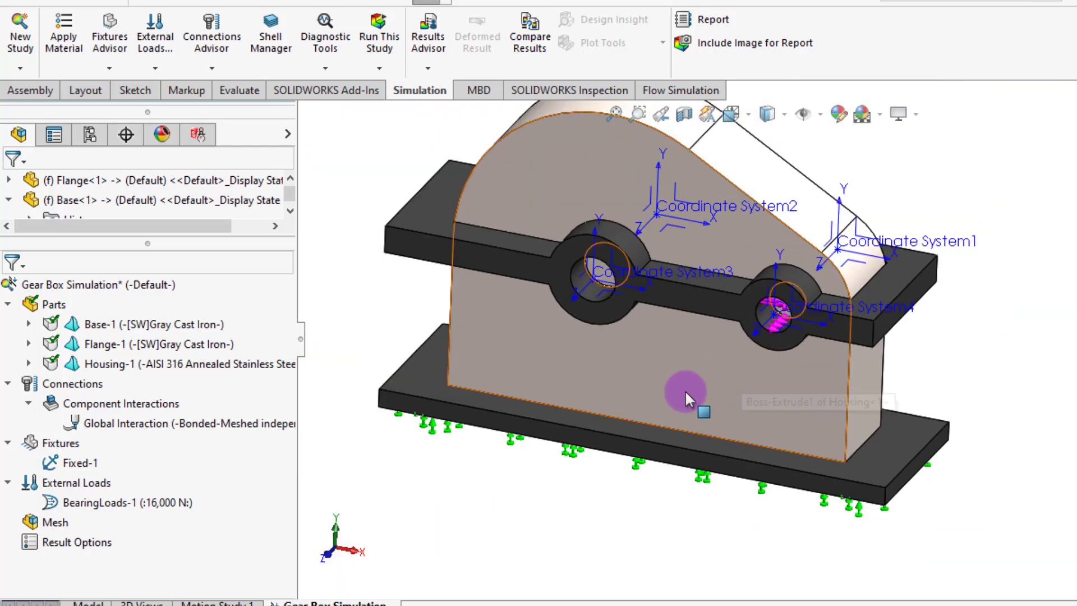
mouse_move(661, 393)
middle_down()
mouse_move(681, 436)
mouse_move(649, 397)
mouse_move(650, 377)
mouse_move(652, 395)
middle_up()
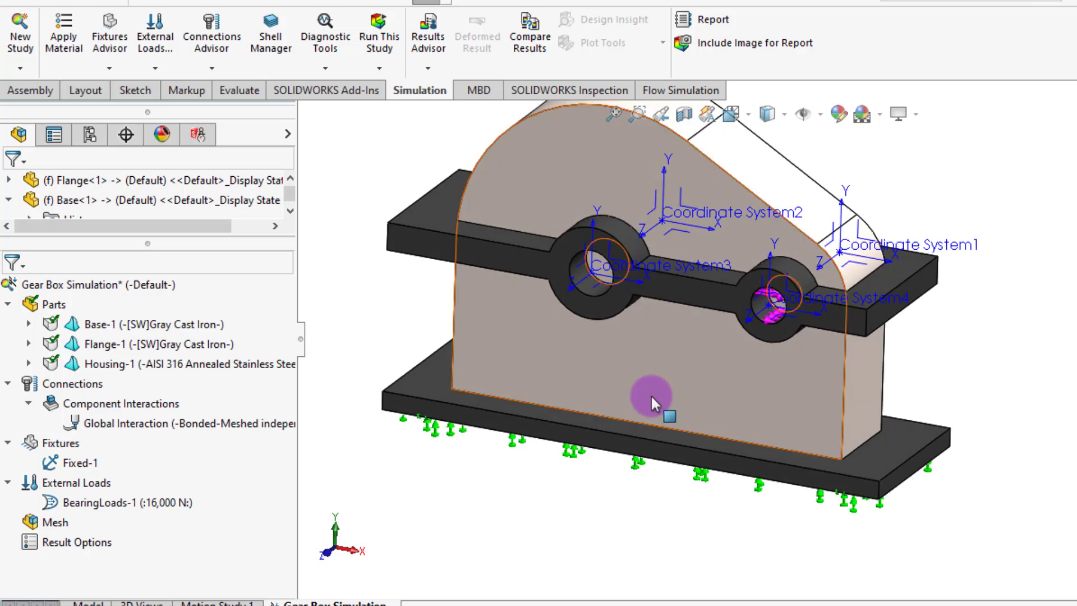
right_click(33, 483)
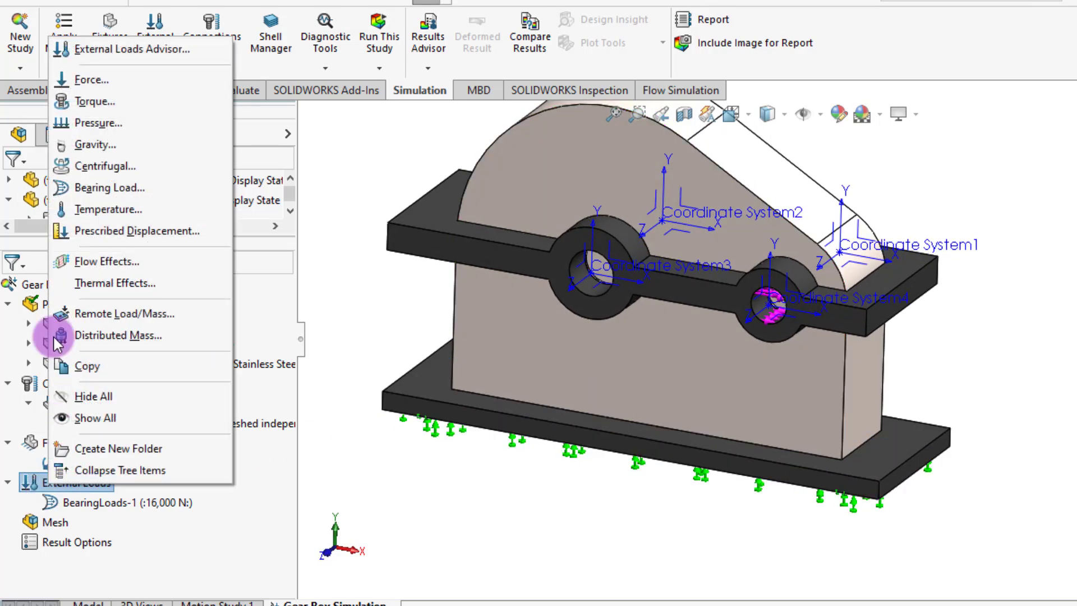
click(108, 189)
scroll(770, 276, down, 2)
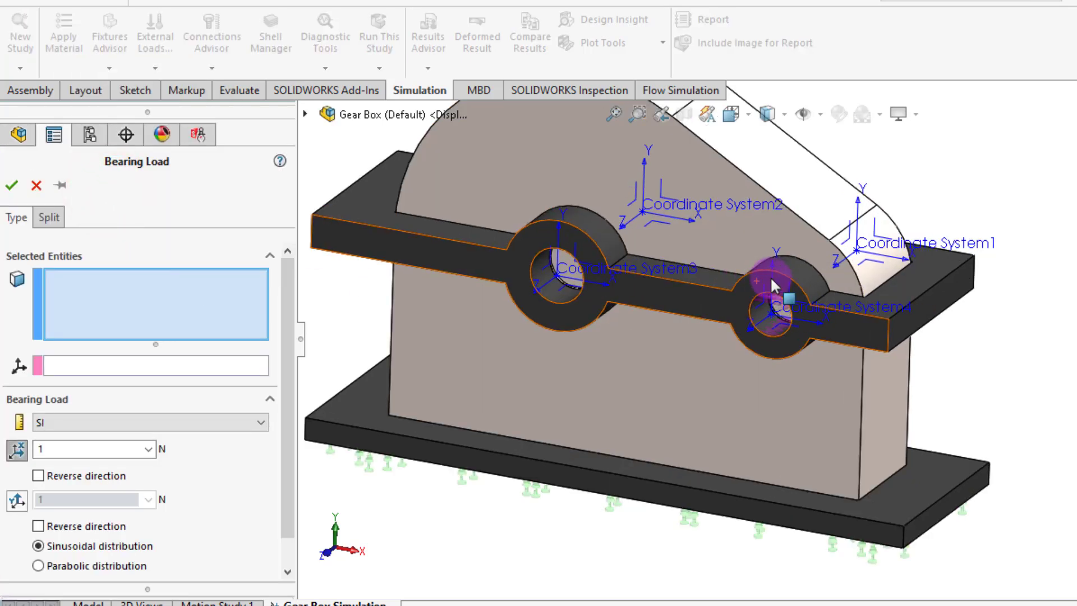
scroll(770, 276, down, 2)
middle_drag(770, 276, 578, 370)
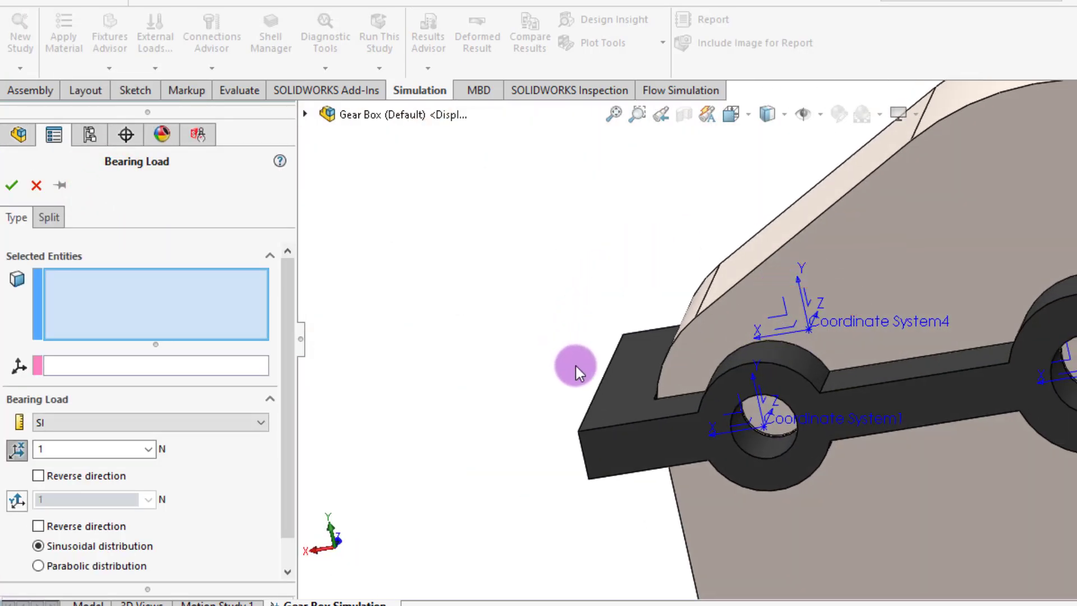
click(757, 439)
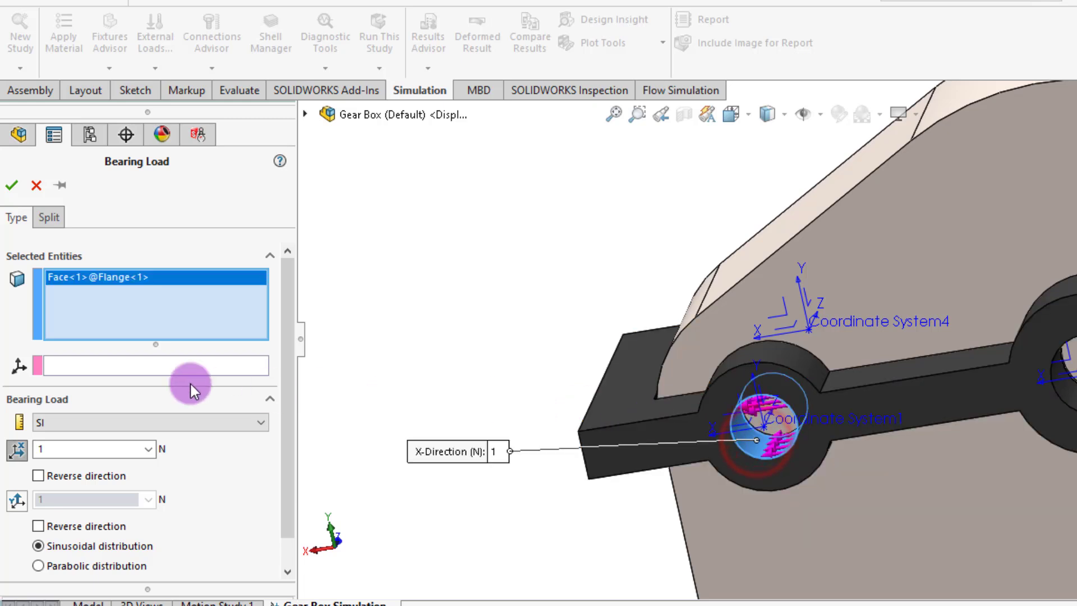
click(124, 365)
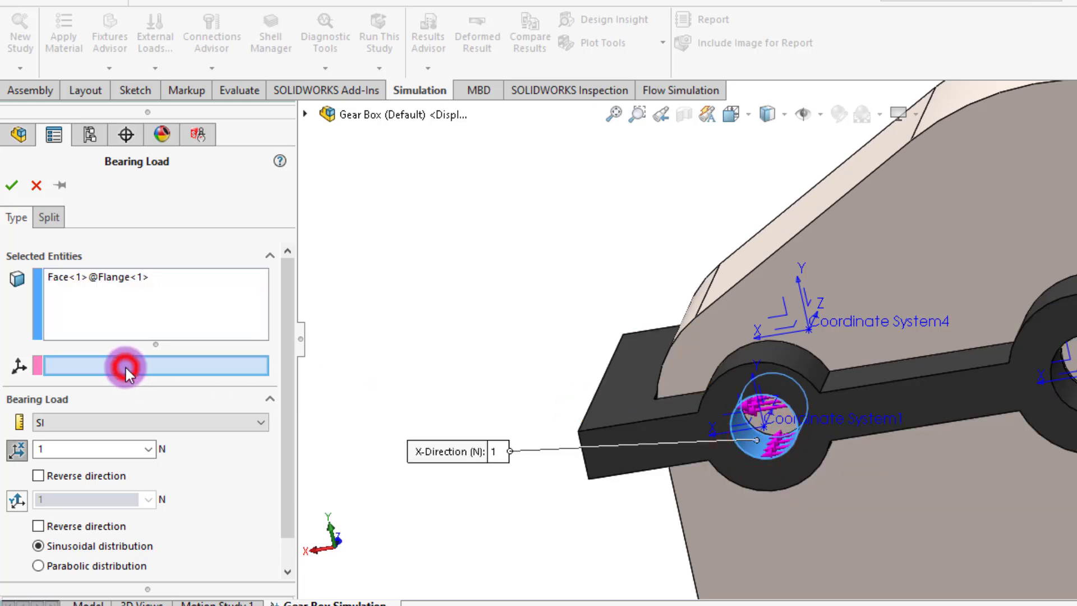
click(783, 428)
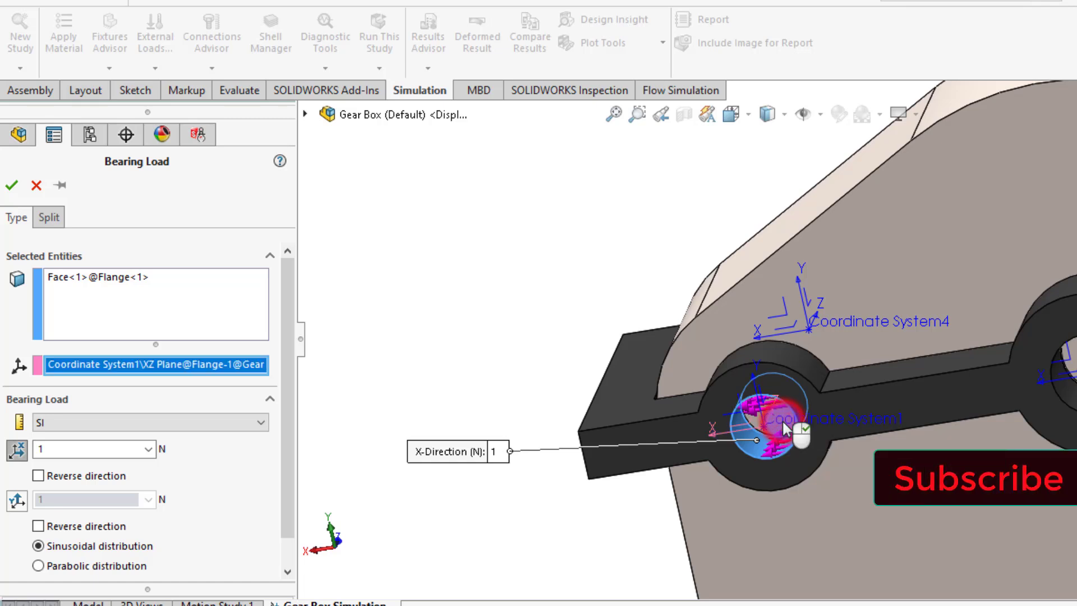
double_click(59, 449)
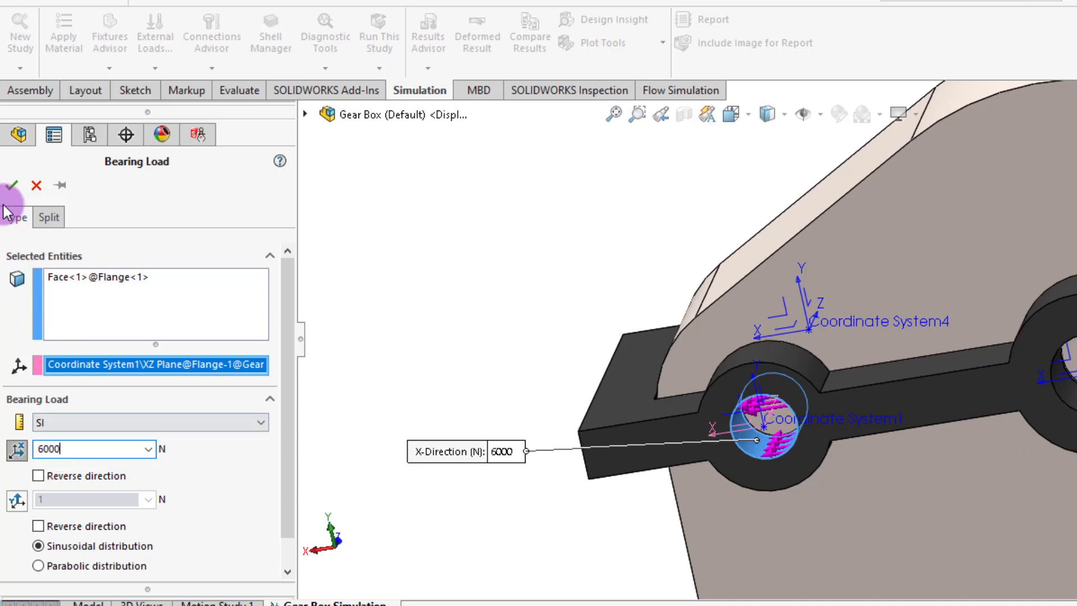
click(14, 185)
Apply a 3000 N X-direction bearing load to the flange's larger bore on the front side, oriented by Coordinate System3
scroll(541, 379, up, 6)
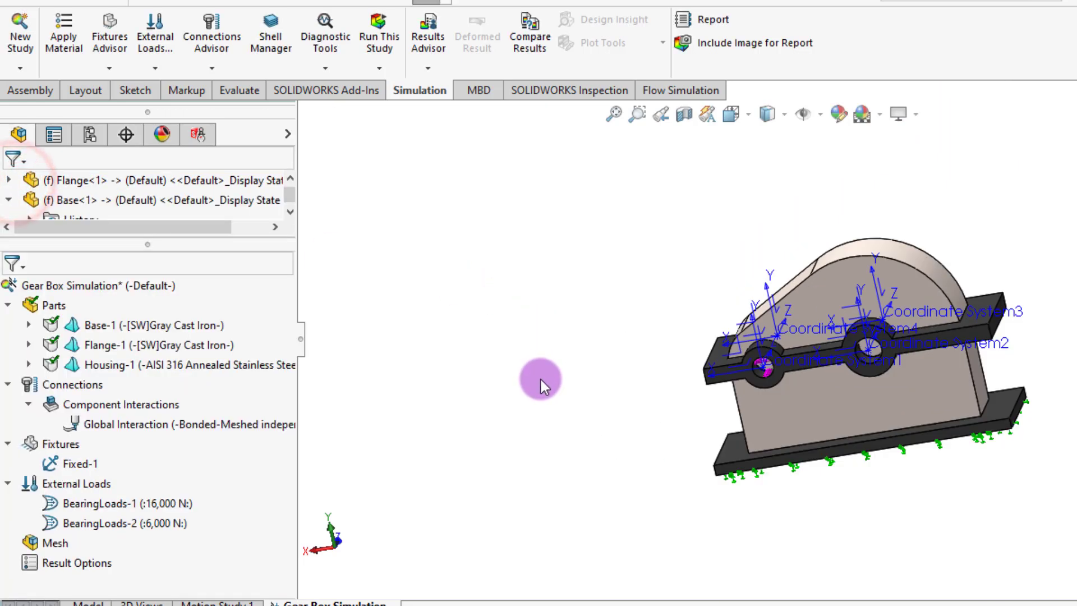
middle_drag(563, 364, 876, 379)
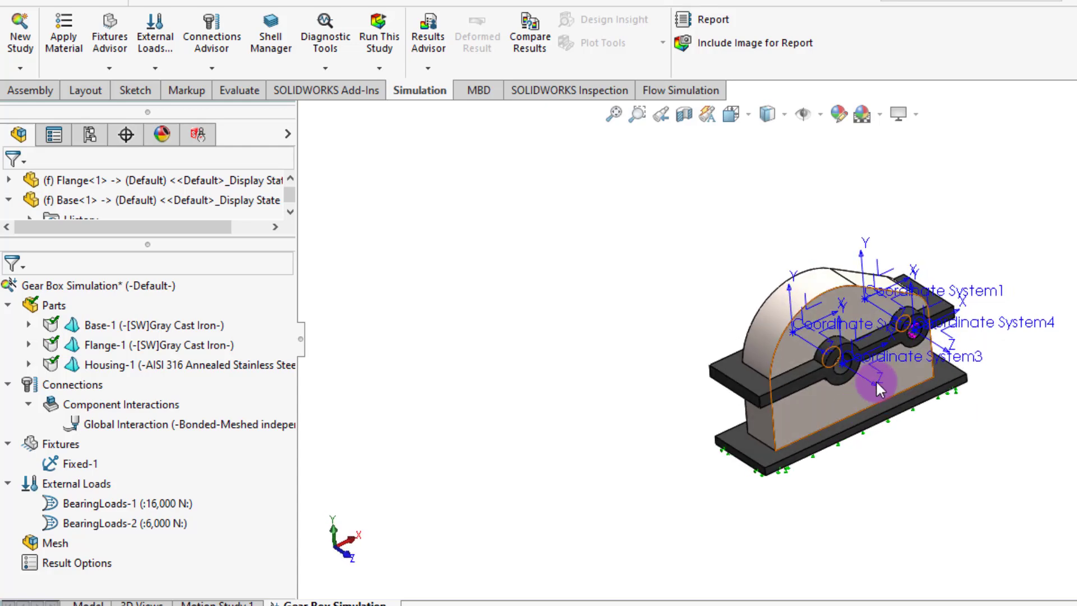
scroll(883, 366, down, 4)
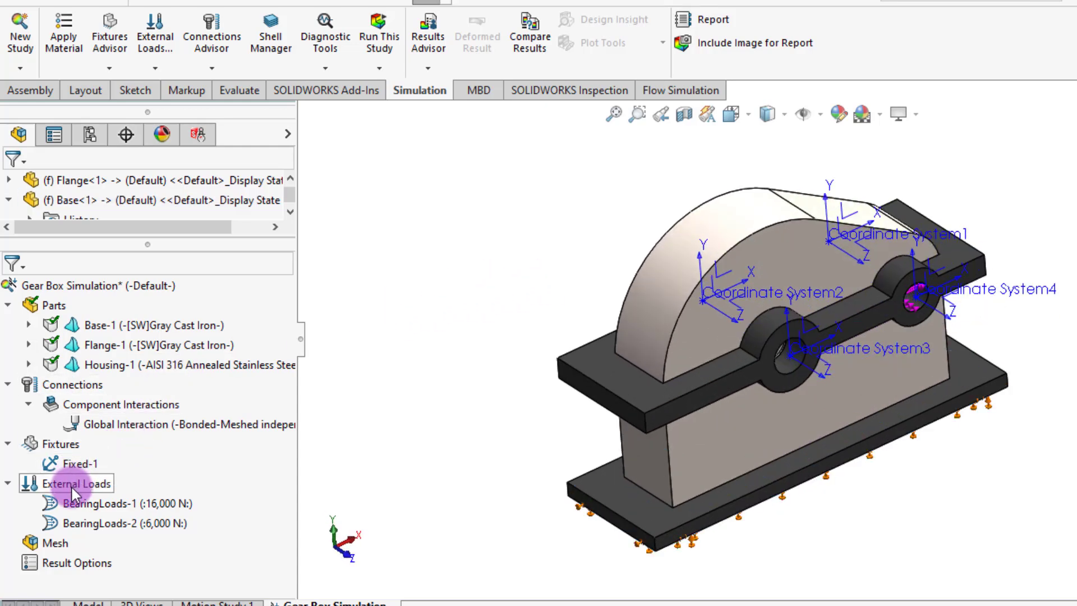
right_click(24, 483)
click(135, 191)
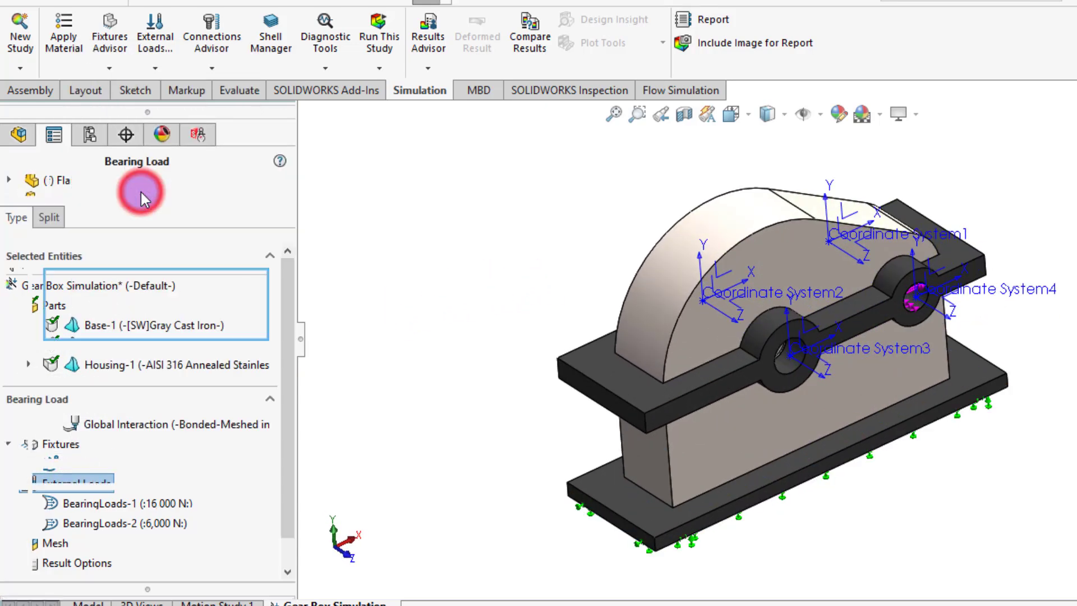
scroll(761, 390, down, 4)
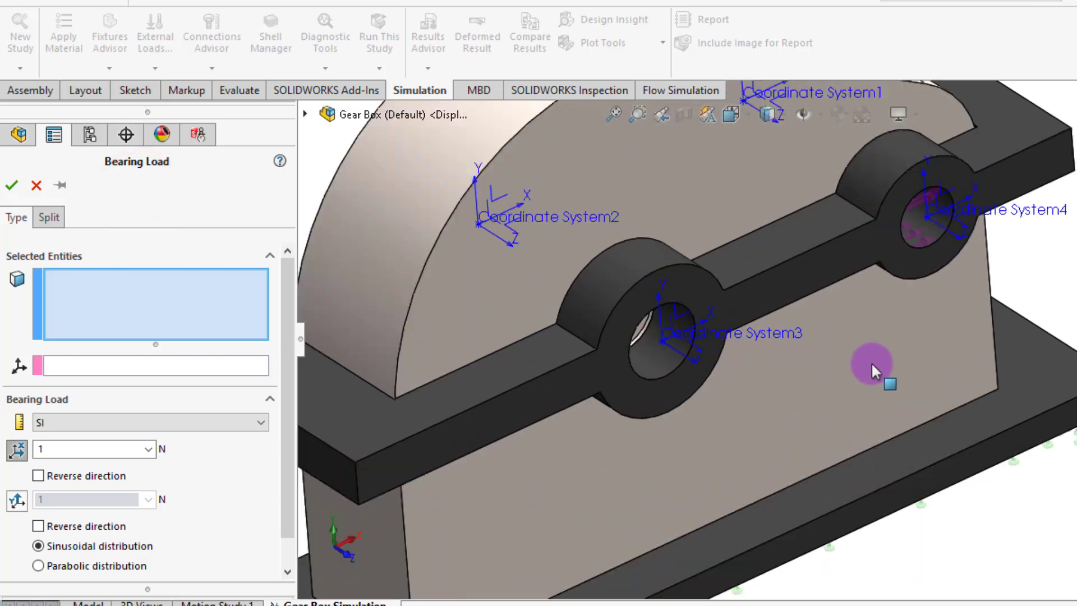
click(669, 362)
click(138, 365)
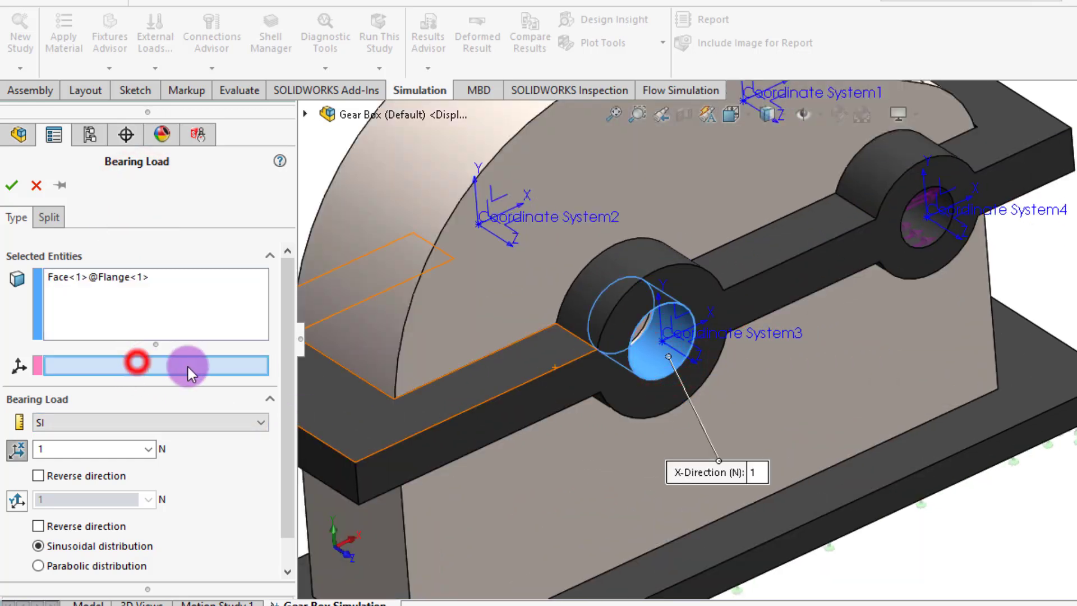
click(720, 343)
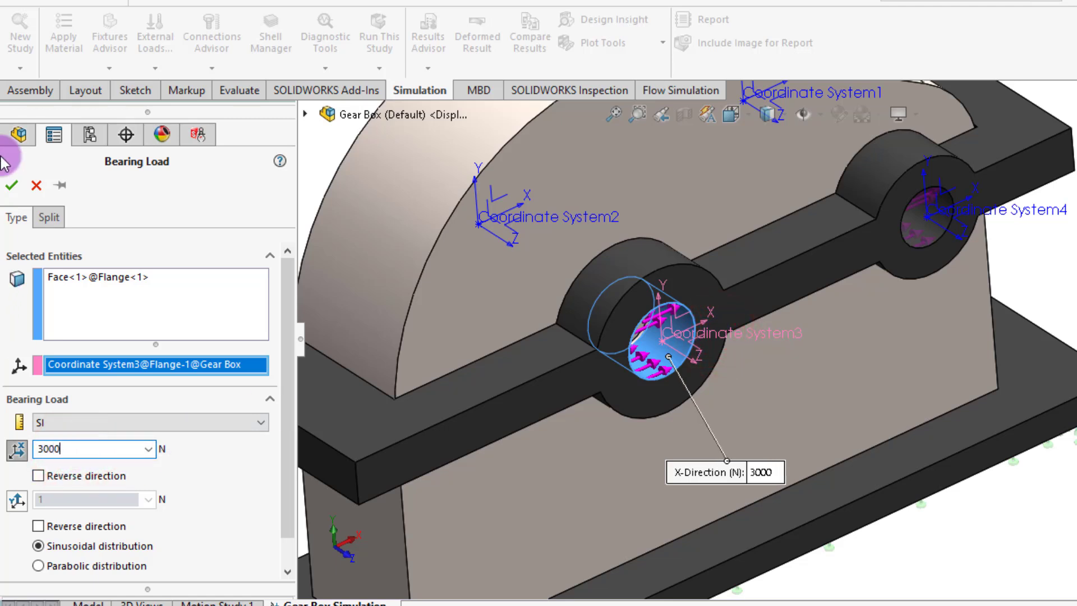
click(19, 187)
click(16, 189)
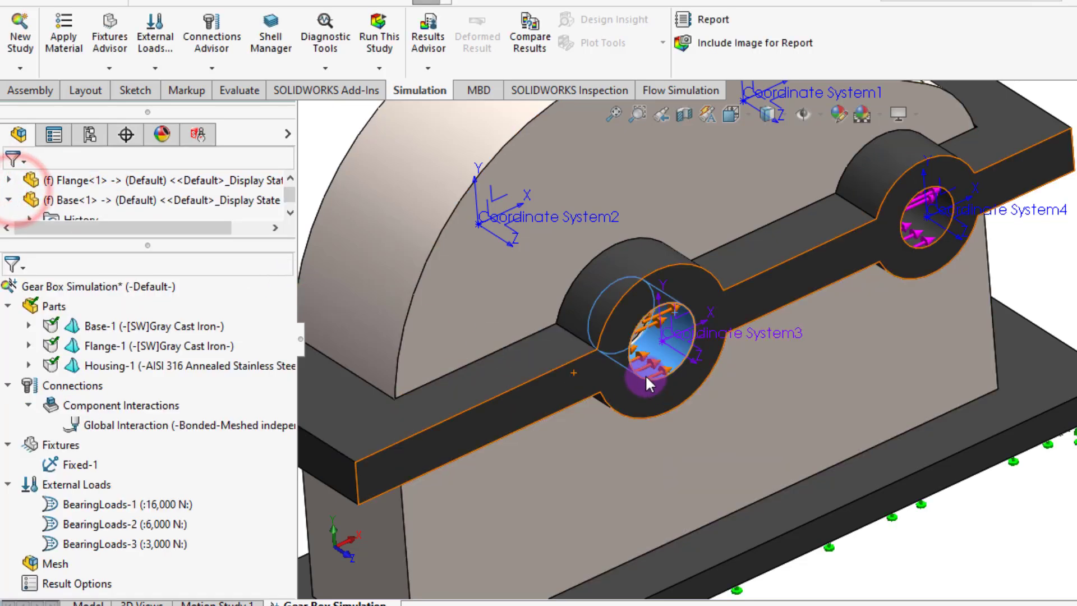
Apply a -25000 N X-direction bearing load to the flange's larger bore on the rear side, oriented by Coordinate System2
scroll(646, 376, up, 3)
middle_drag(639, 287, 584, 304)
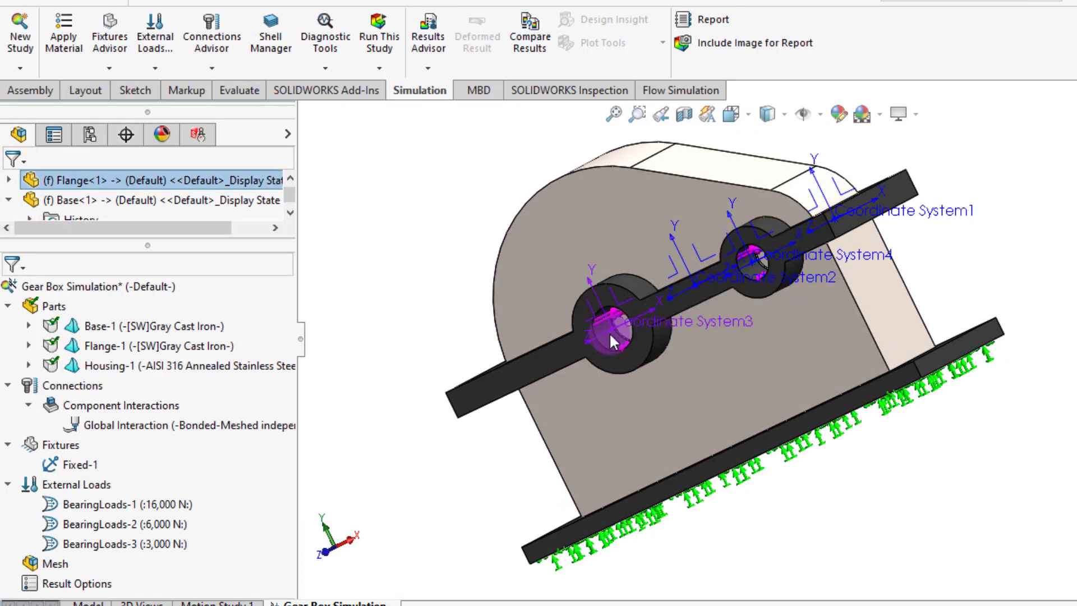
click(453, 424)
scroll(752, 372, up, 4)
middle_drag(751, 373, 570, 435)
scroll(775, 315, down, 3)
middle_drag(775, 315, 685, 446)
right_click(69, 485)
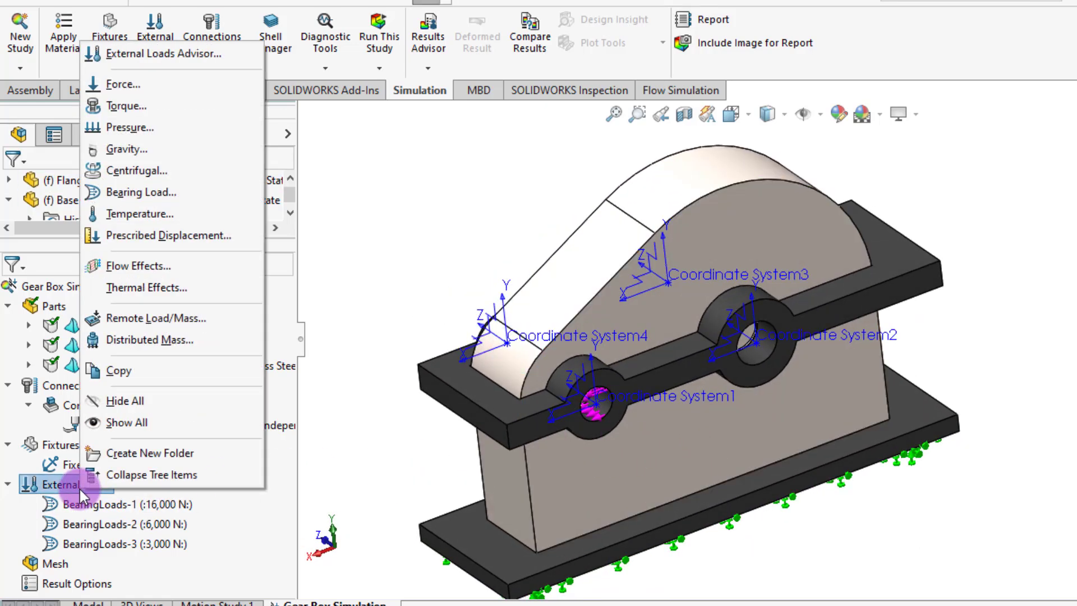
click(142, 192)
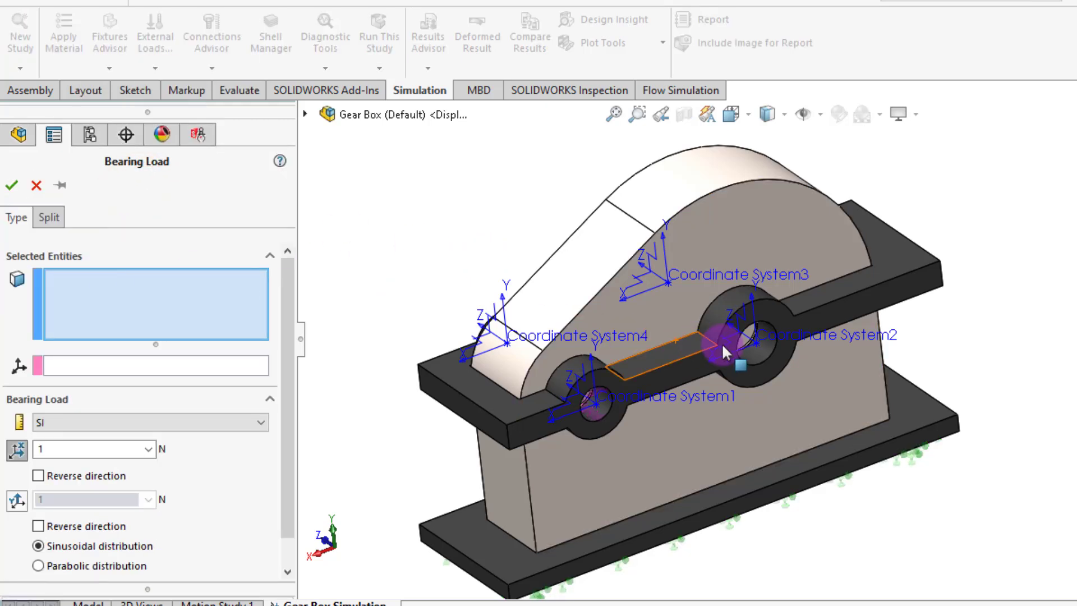
click(750, 358)
click(156, 365)
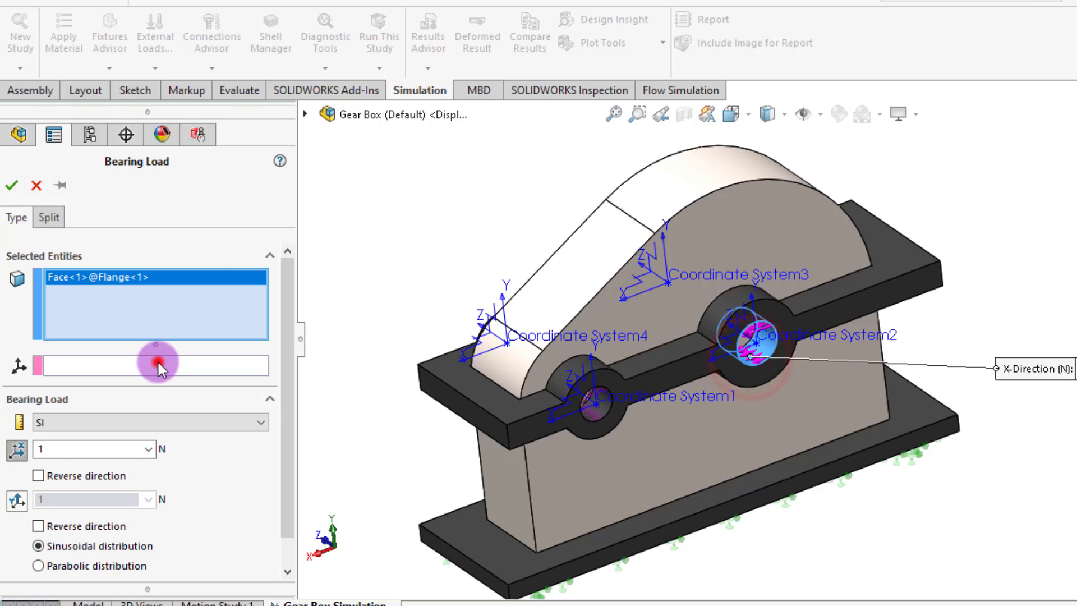
click(799, 332)
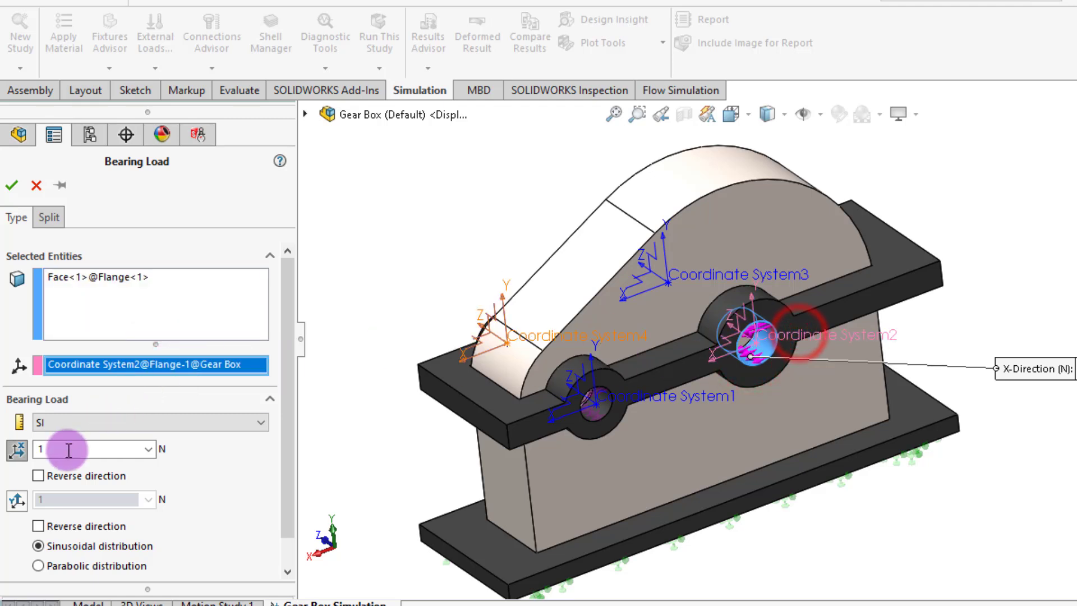
click(72, 449)
text(-)
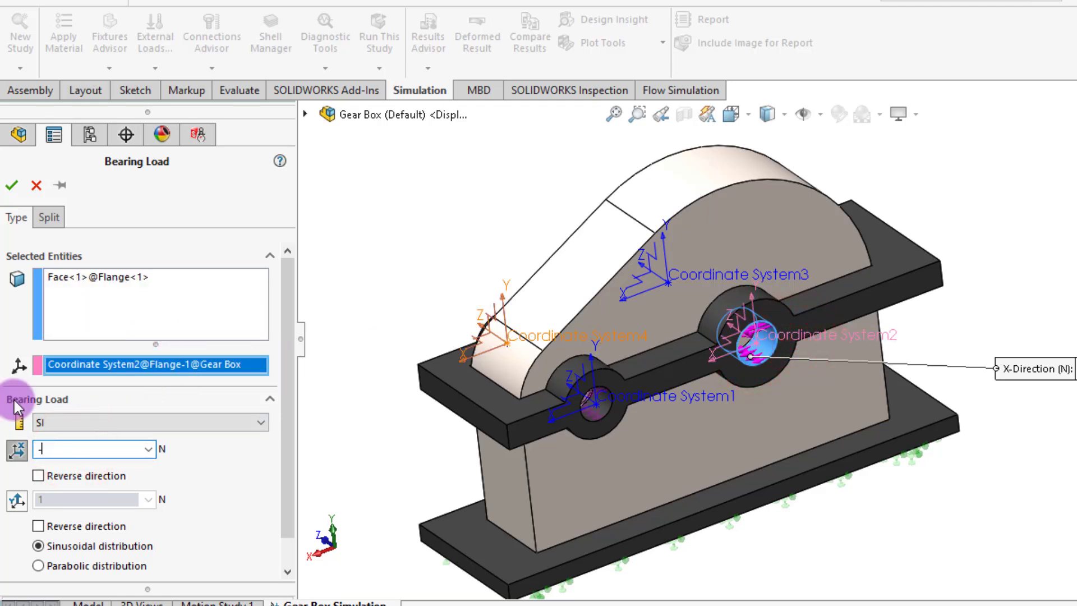
text(25000)
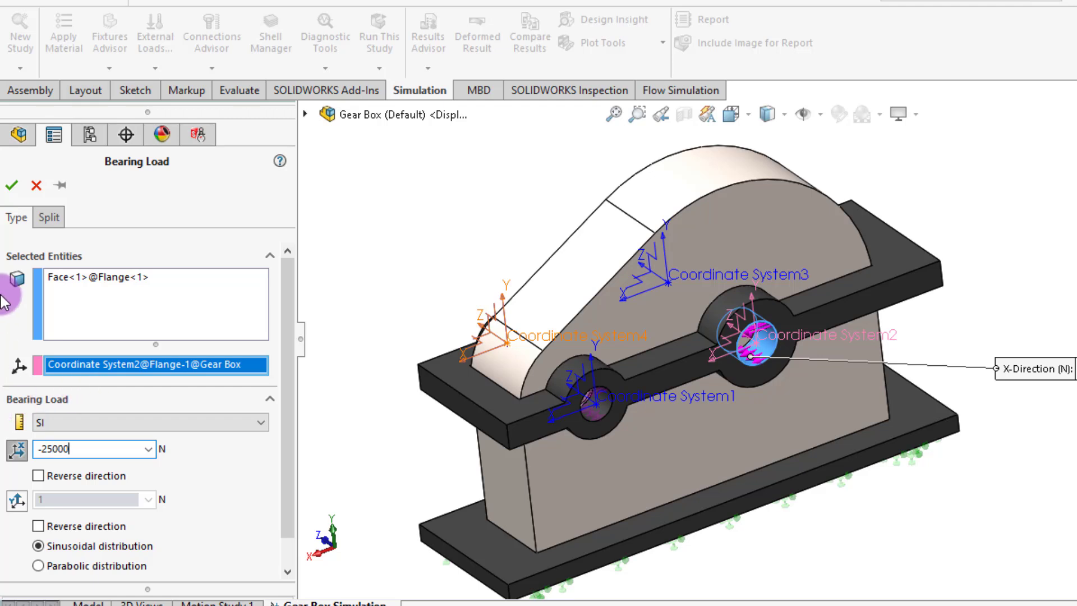
click(13, 184)
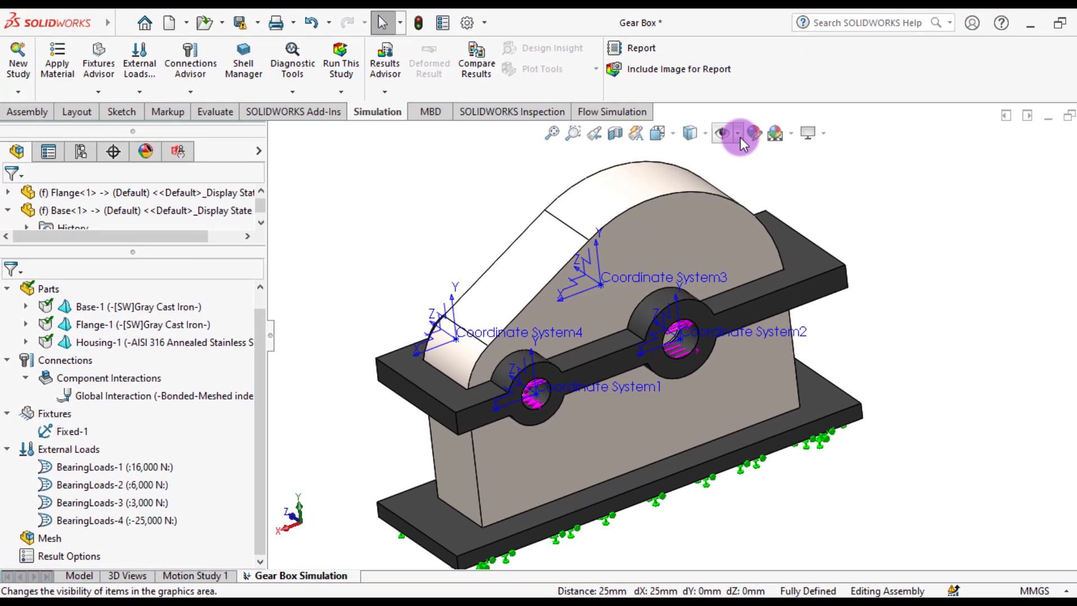
Hide the coordinate systems in the model view
click(820, 115)
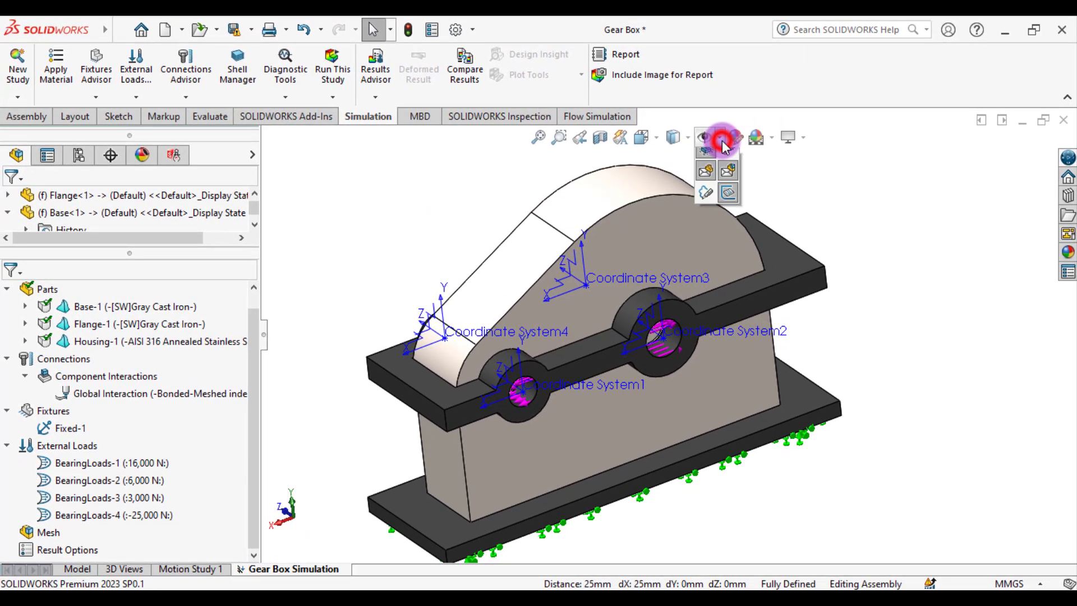
click(707, 203)
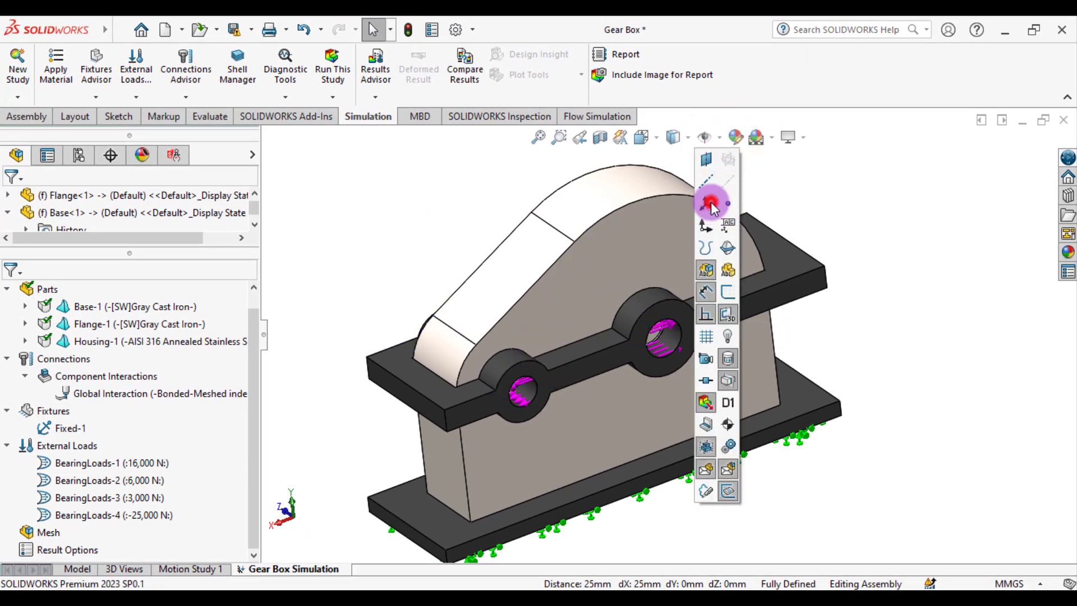
click(359, 249)
middle_drag(461, 289, 678, 239)
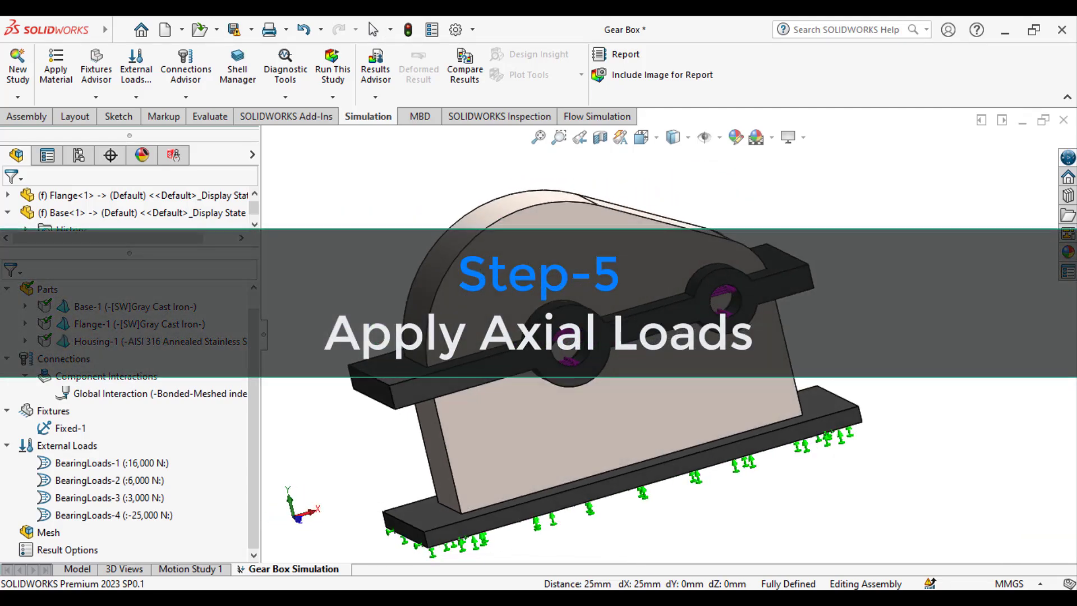
Define a 16000 N force on the flange's smaller front bore, directed along the flange's short end edge with the direction reversed
middle_drag(483, 418, 443, 421)
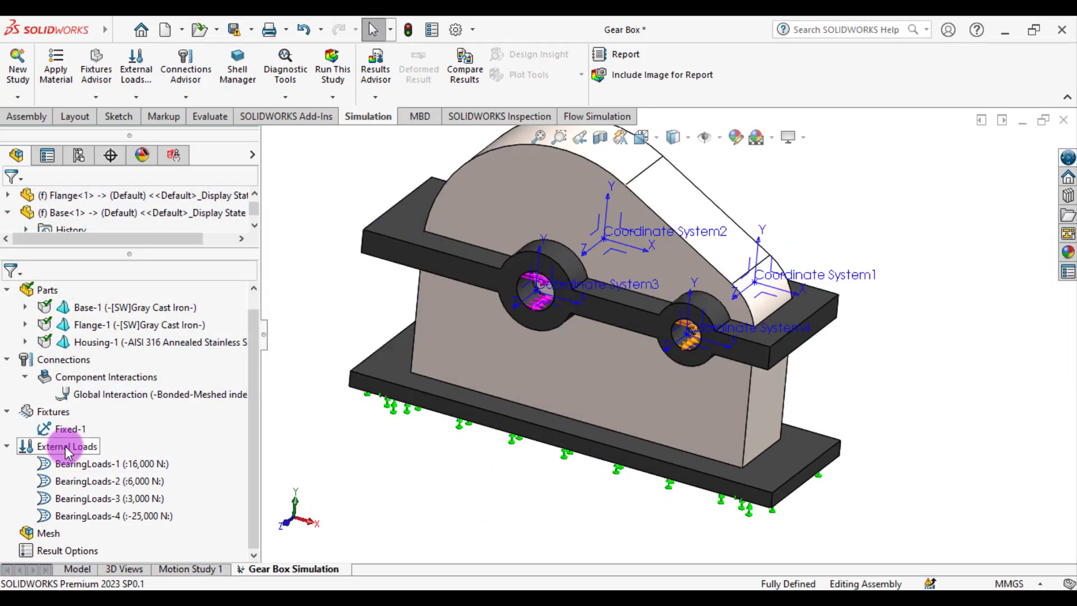
right_click(64, 447)
key(Escape)
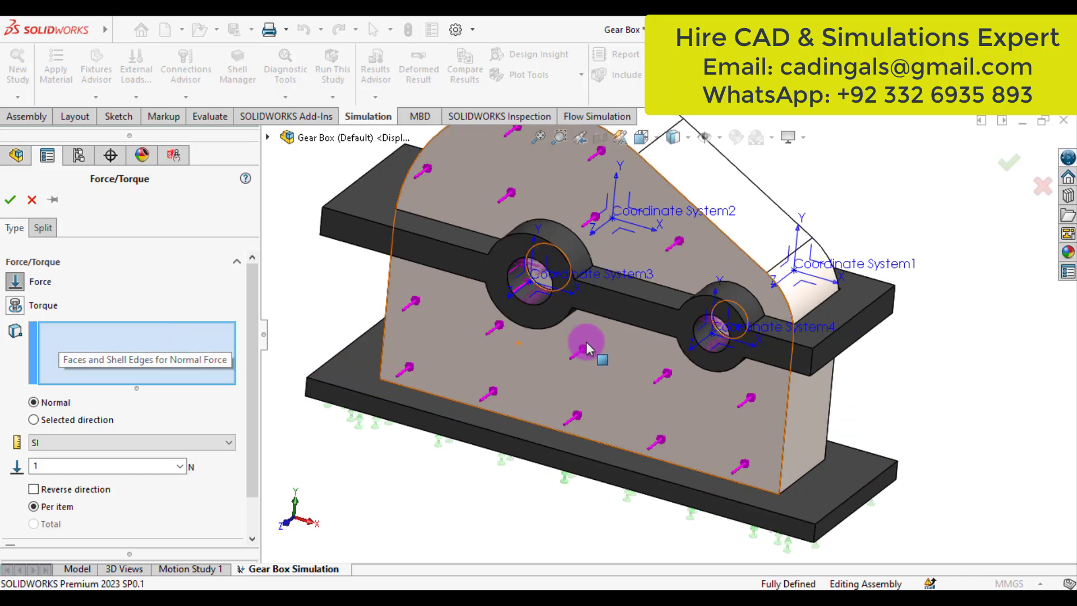
scroll(793, 372, down, 5)
click(856, 341)
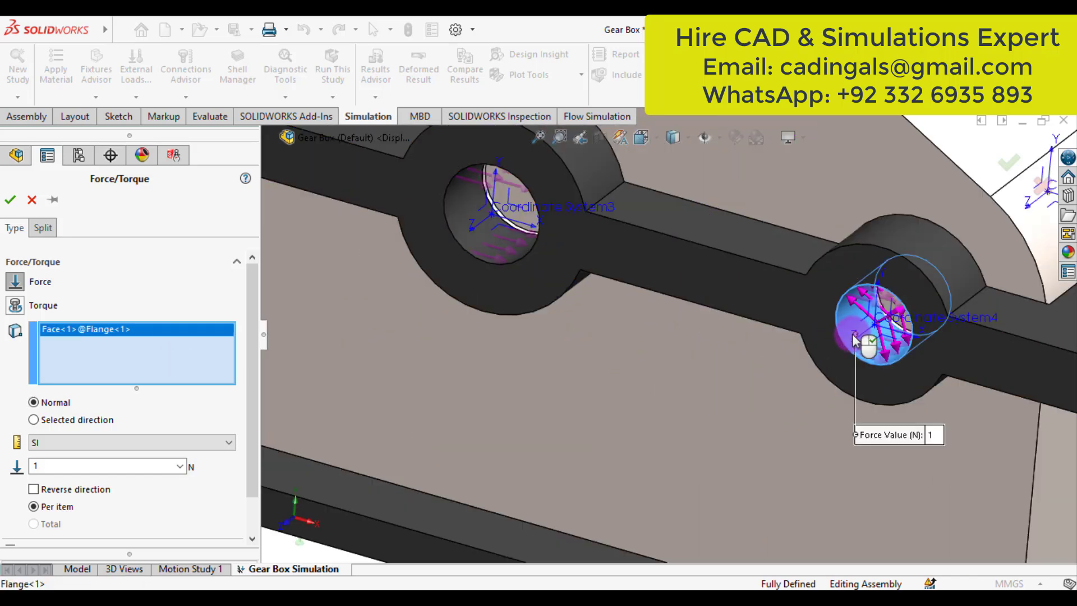
click(35, 421)
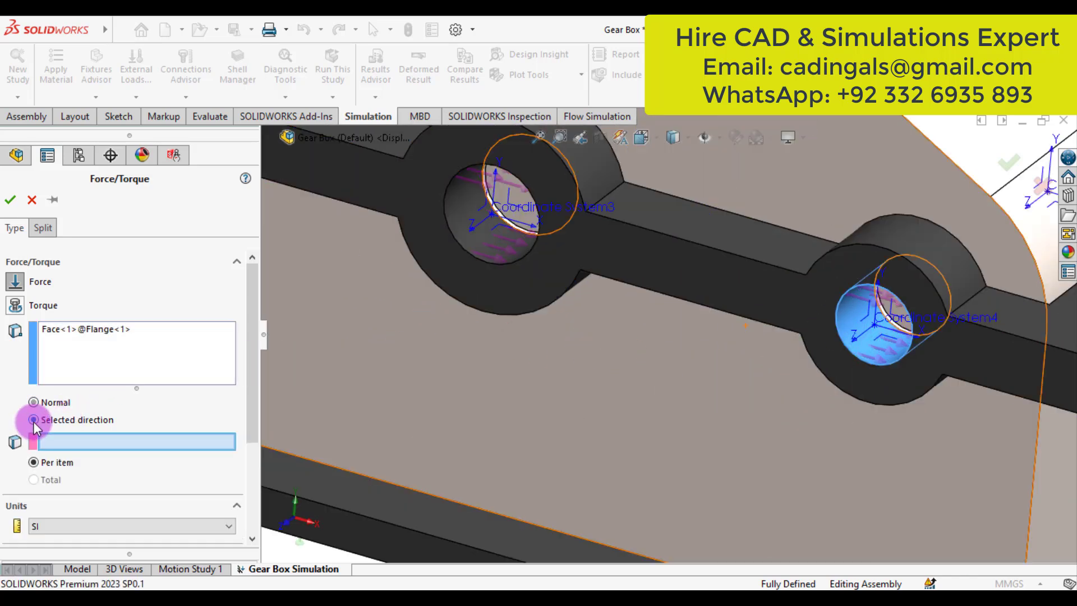
key(f)
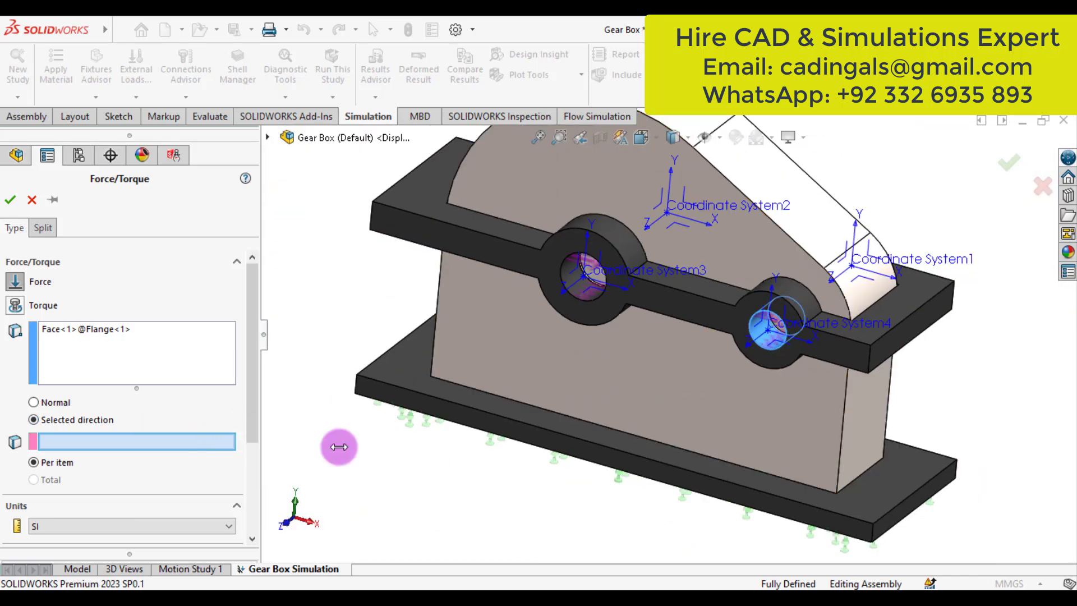
click(893, 337)
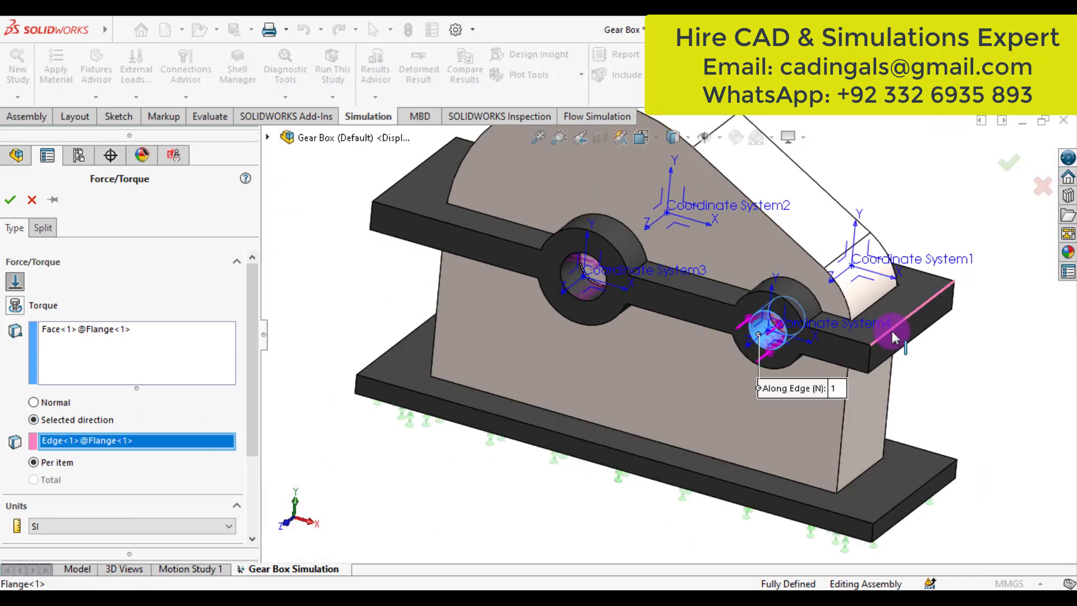
drag(248, 425, 188, 505)
click(85, 467)
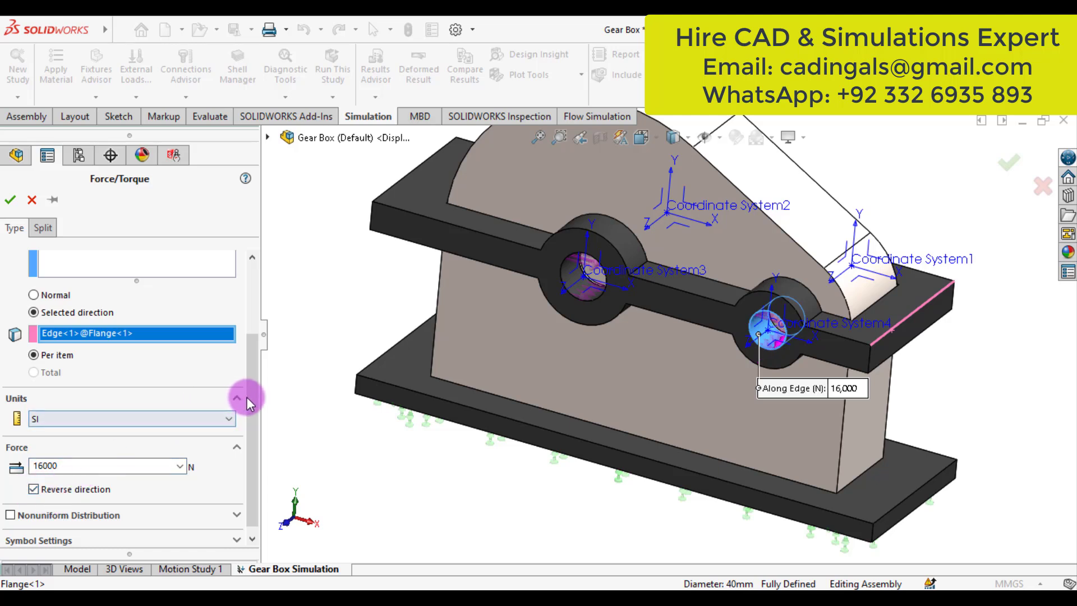
Set the force's symbol colour to blue, confirm the load and check its arrows in the bore
drag(247, 397, 256, 507)
click(14, 540)
click(216, 486)
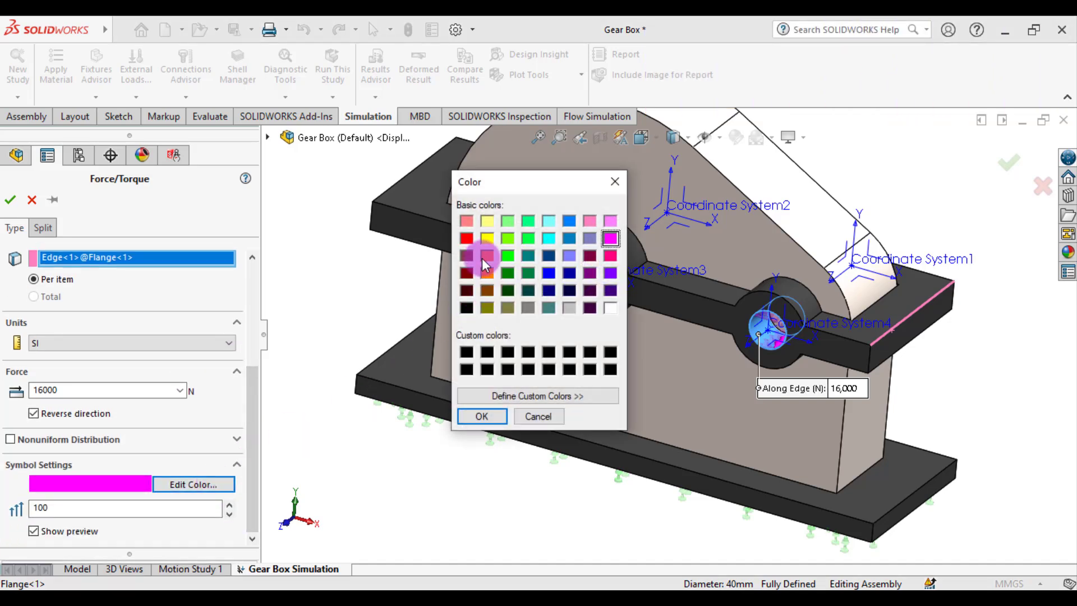
click(482, 416)
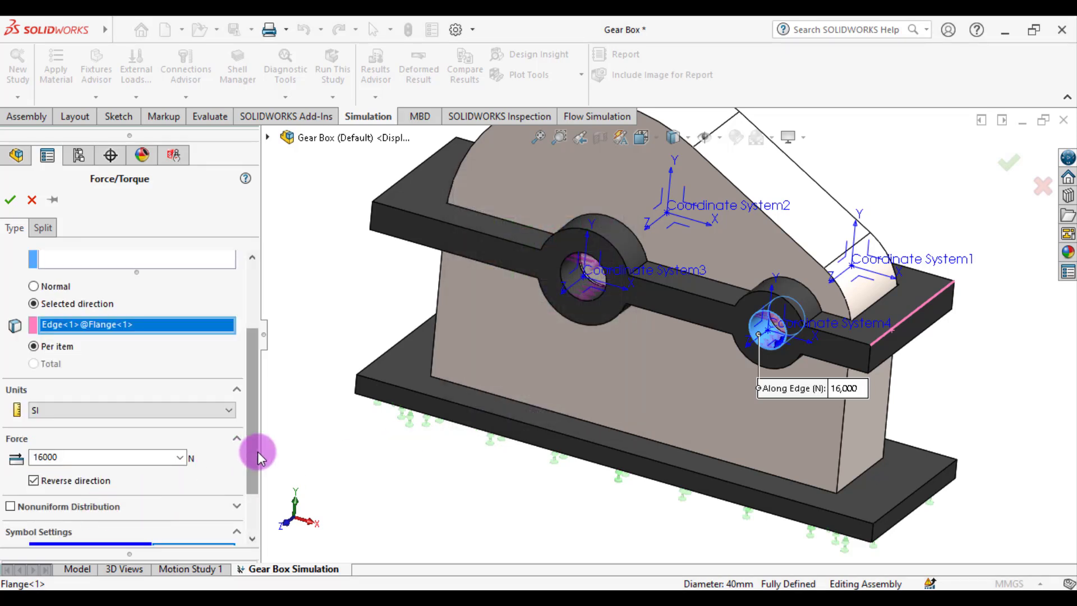
drag(258, 450, 248, 510)
click(86, 515)
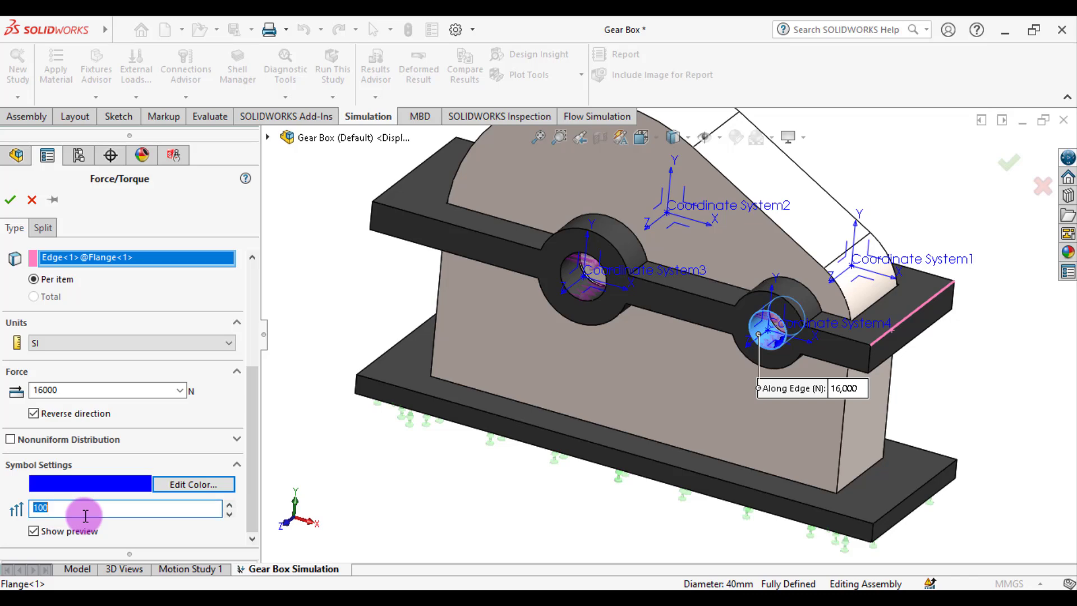
click(10, 208)
middle_drag(380, 412, 443, 337)
scroll(774, 303, down, 10)
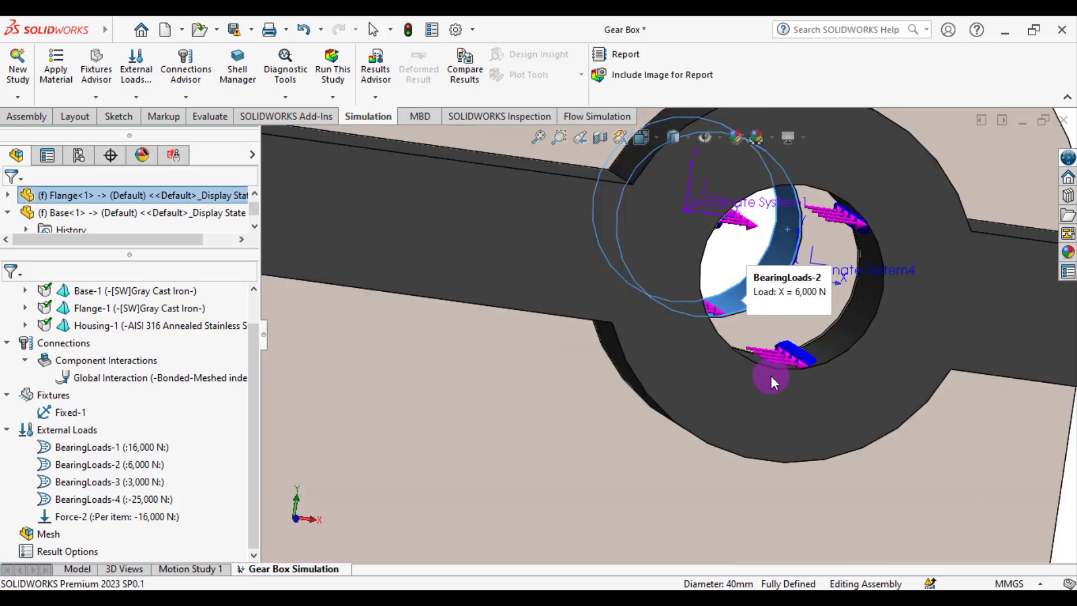
scroll(729, 399, up, 10)
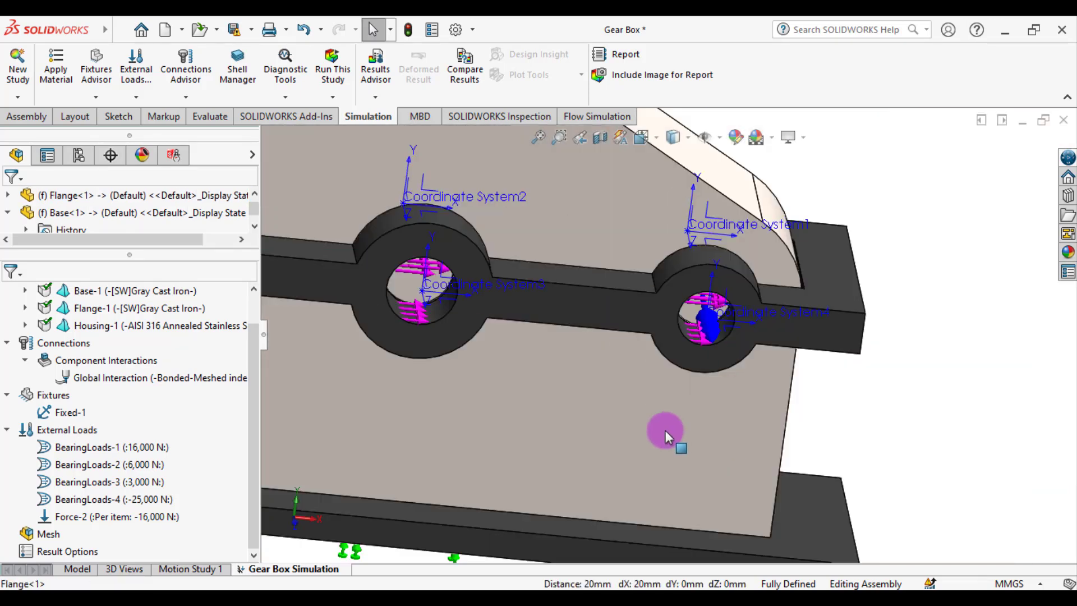
Start a new force on the flange's larger rear bore, with its selected direction along the flange's short end edge
middle_drag(599, 421, 420, 397)
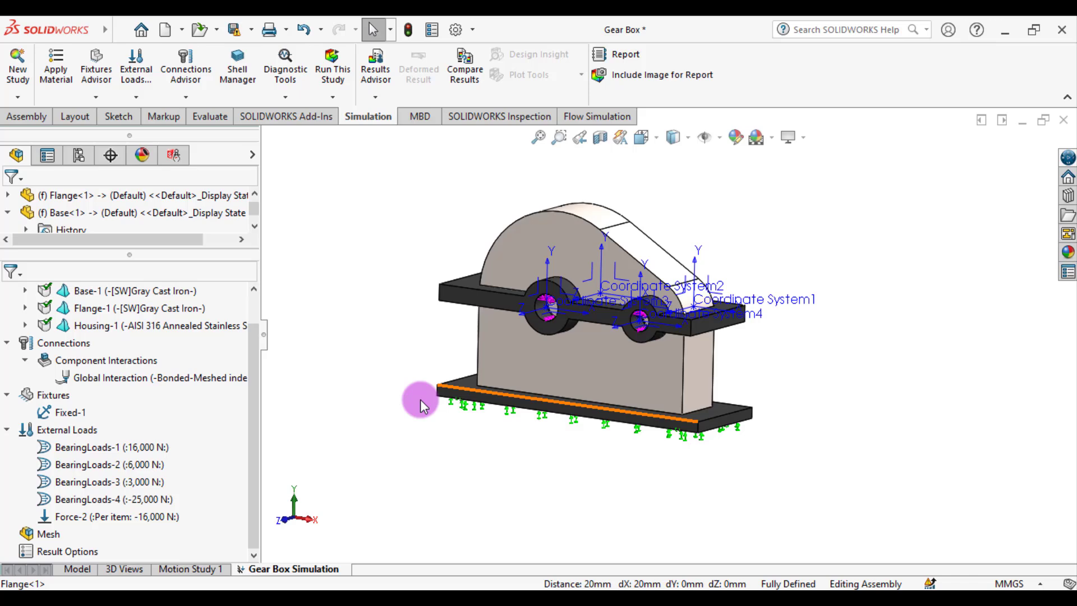
right_click(92, 433)
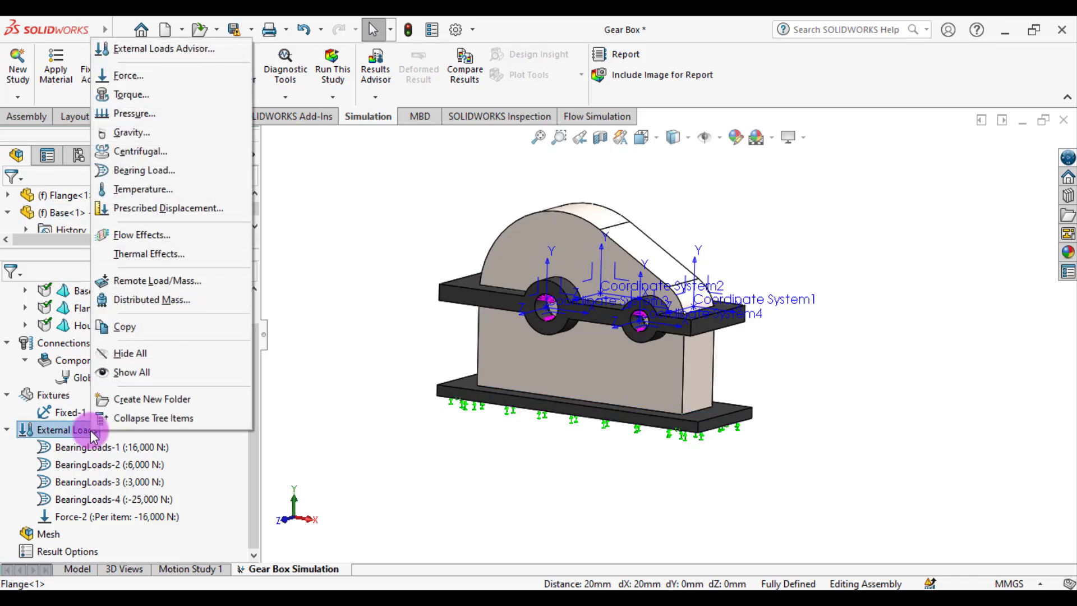
click(134, 79)
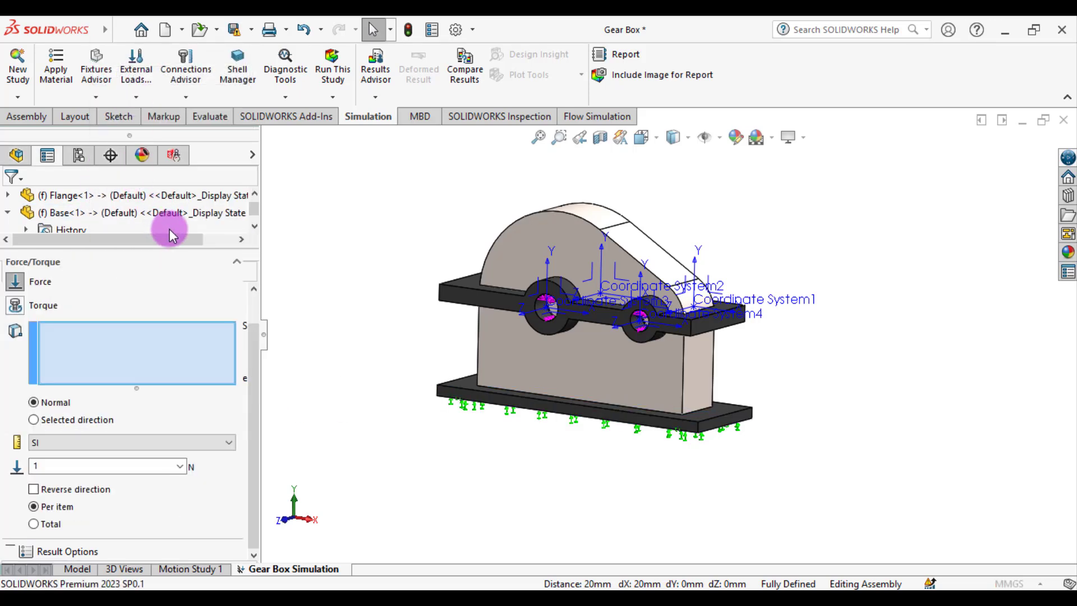
middle_drag(496, 330, 399, 377)
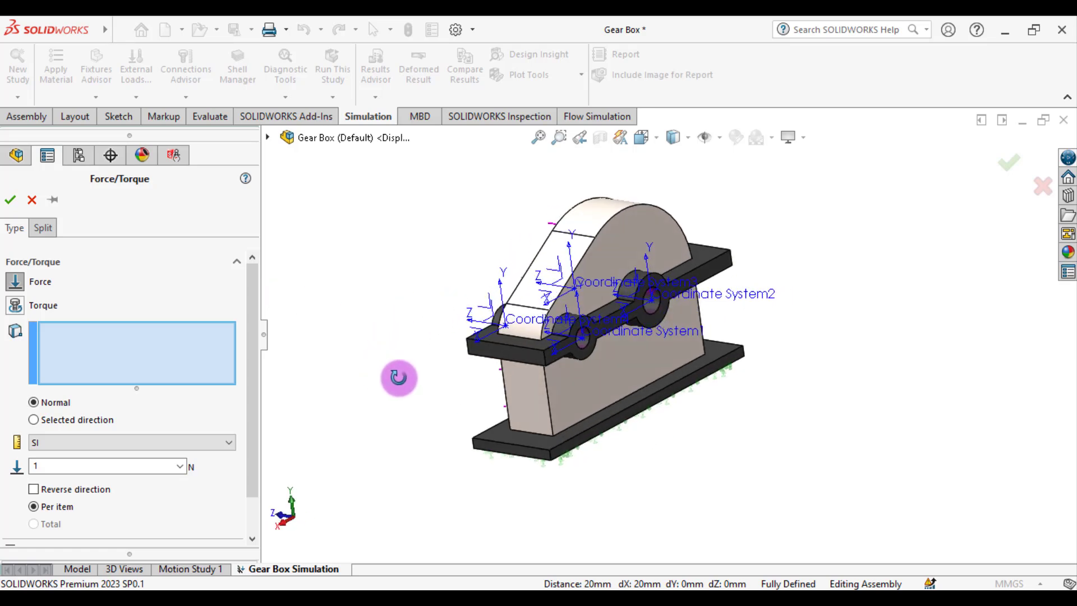
scroll(655, 349, down, 5)
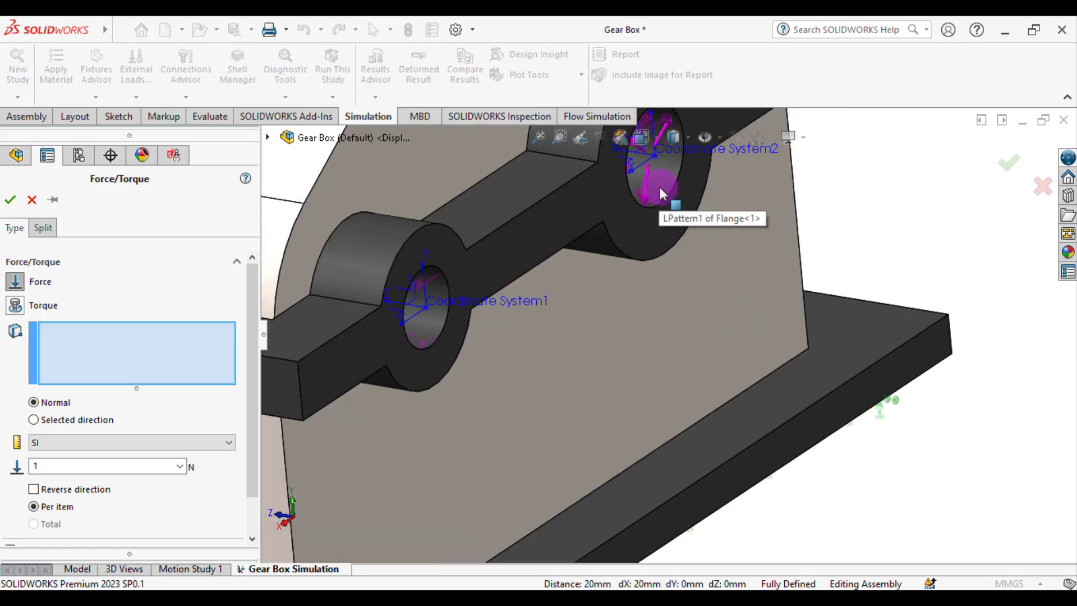
scroll(660, 187, up, 5)
scroll(627, 281, down, 5)
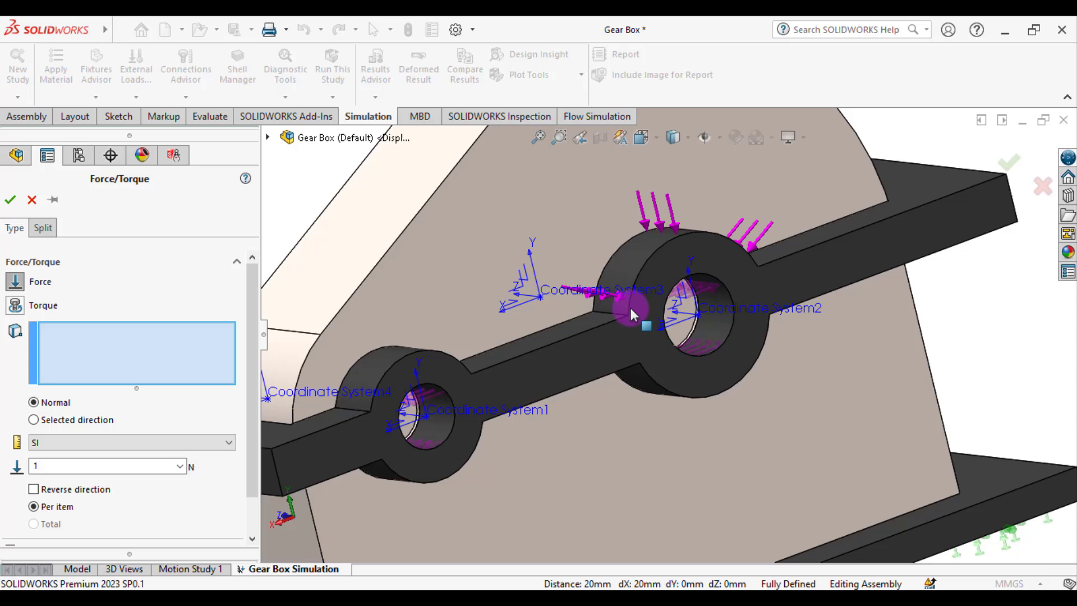
click(719, 322)
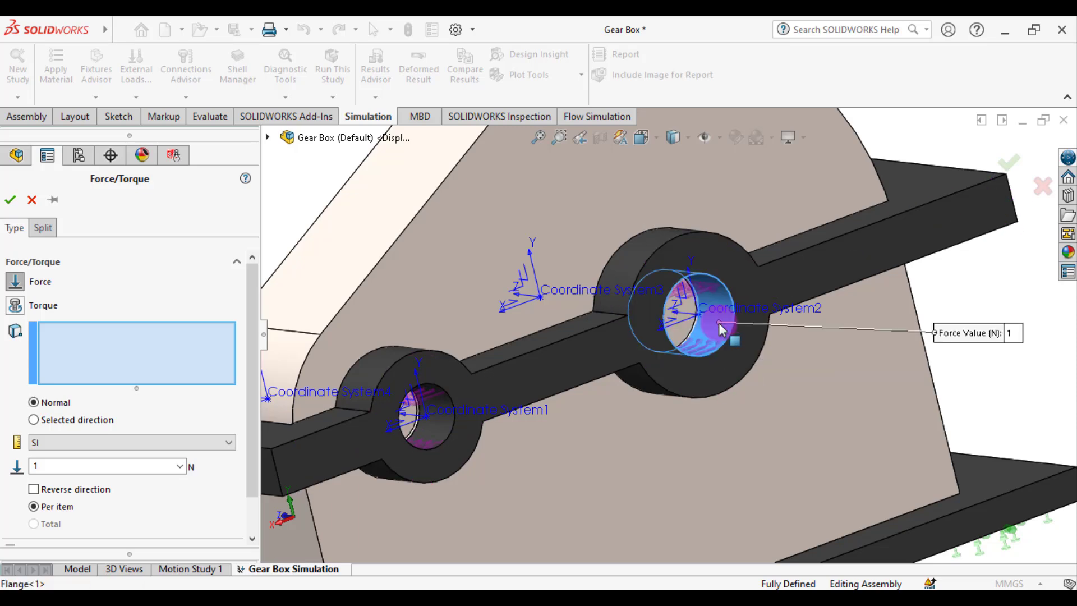
click(34, 419)
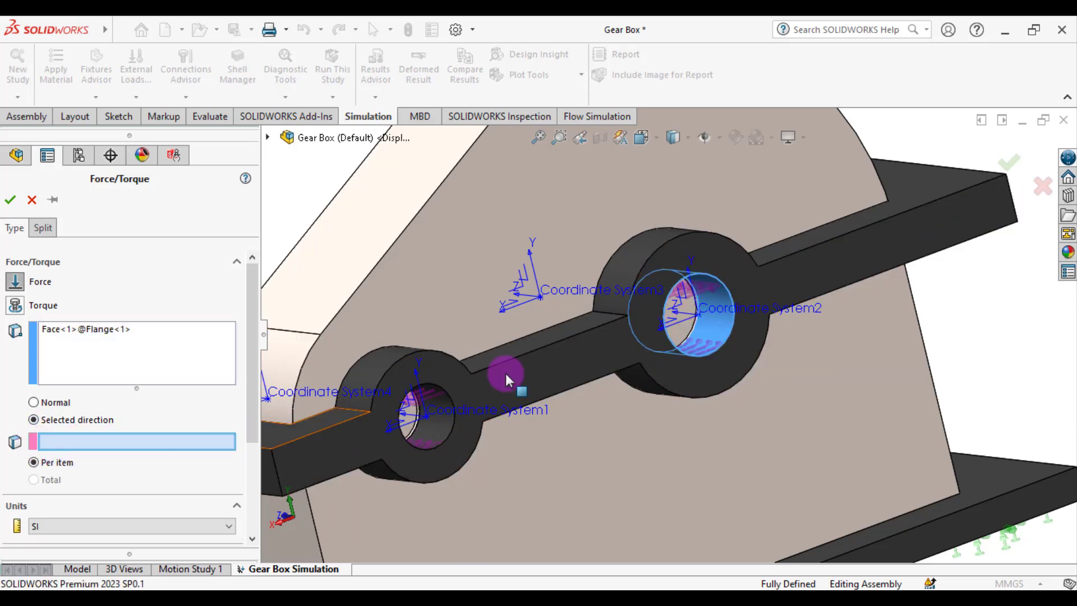
click(943, 166)
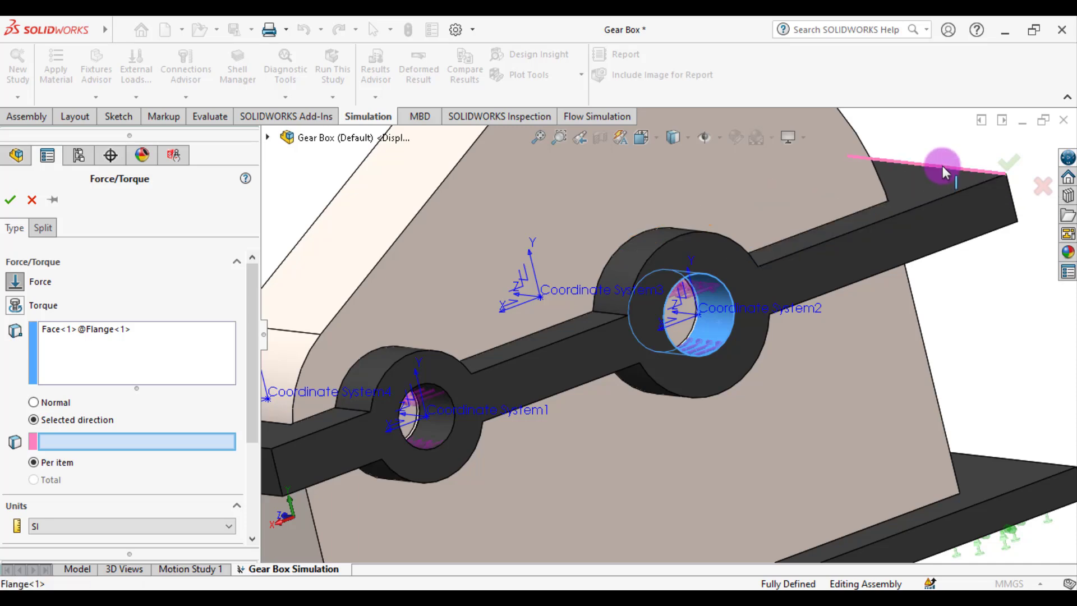
Set the force on the flange's larger rear bore to 16000 N and confirm the load
scroll(633, 375, down, 3)
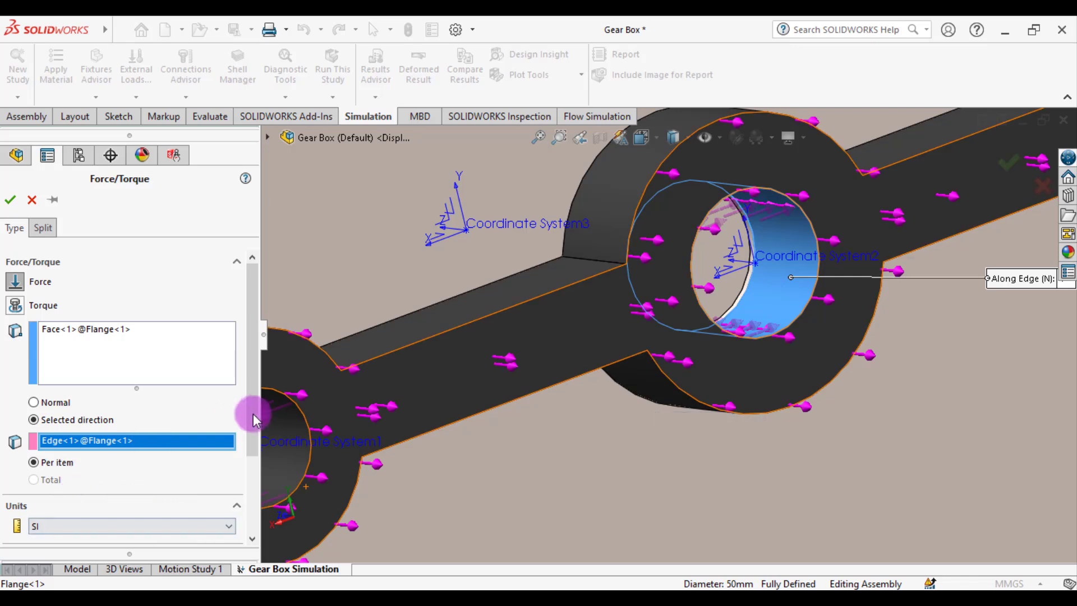
drag(254, 397, 252, 474)
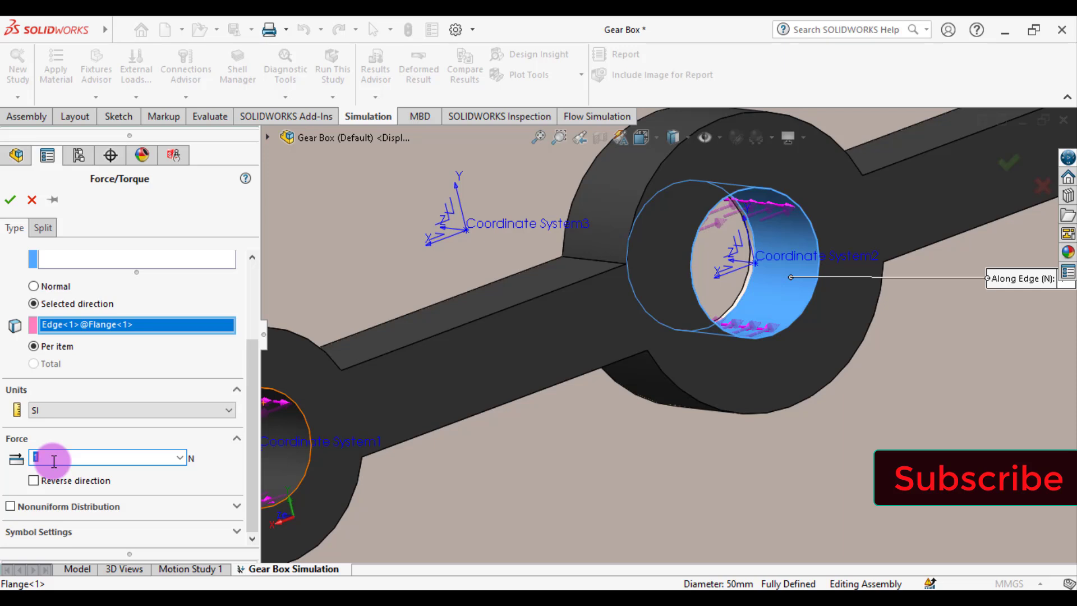
text(6000)
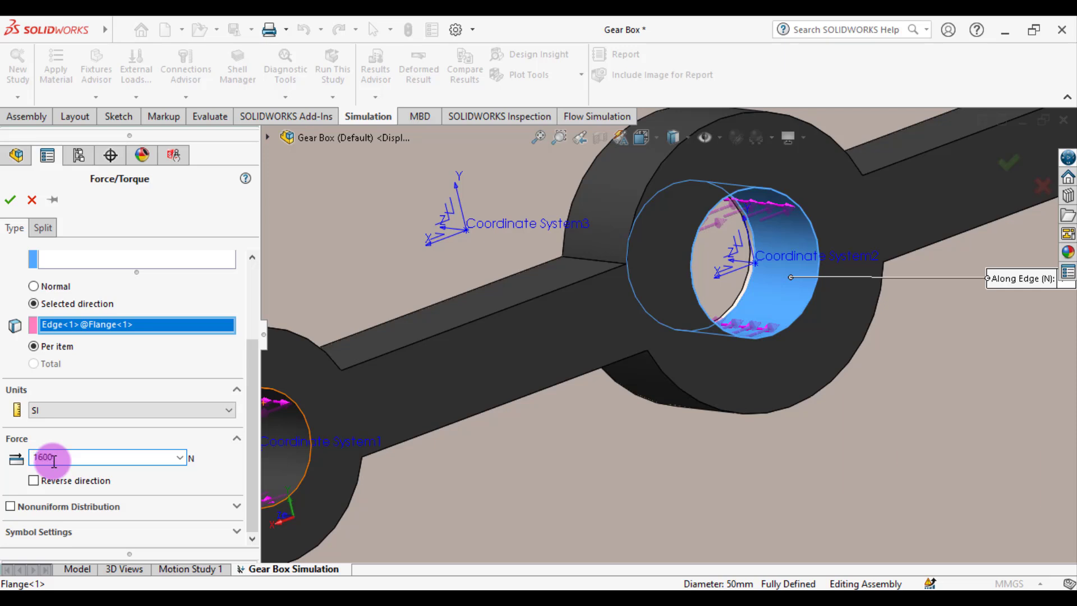
click(10, 202)
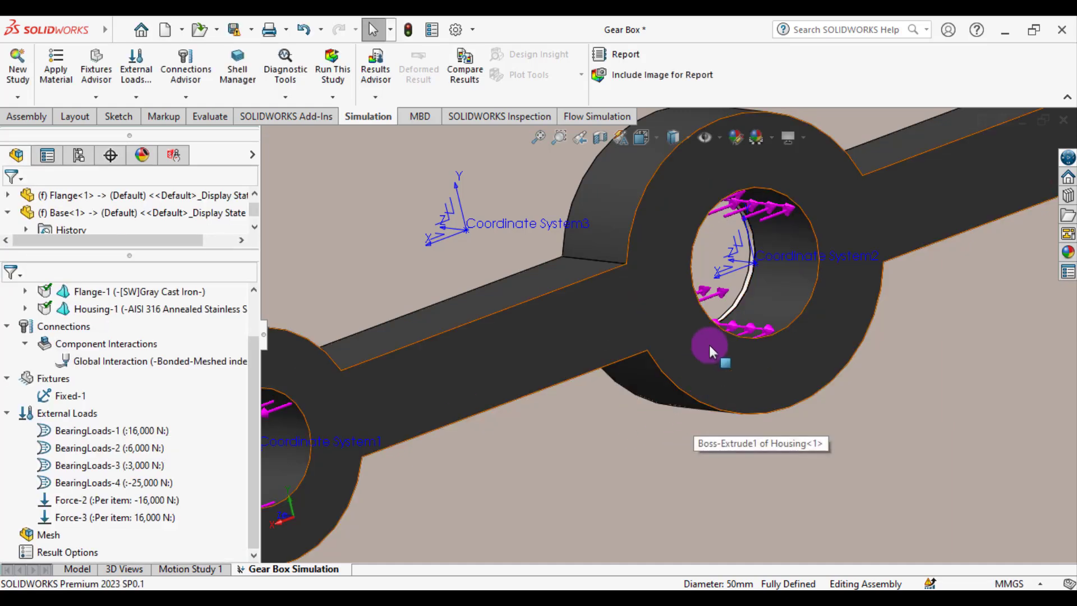
Examine the force arrows inside the flange's bores and the loads and fixtures on the whole gear box
scroll(762, 225, down, 3)
scroll(715, 312, up, 8)
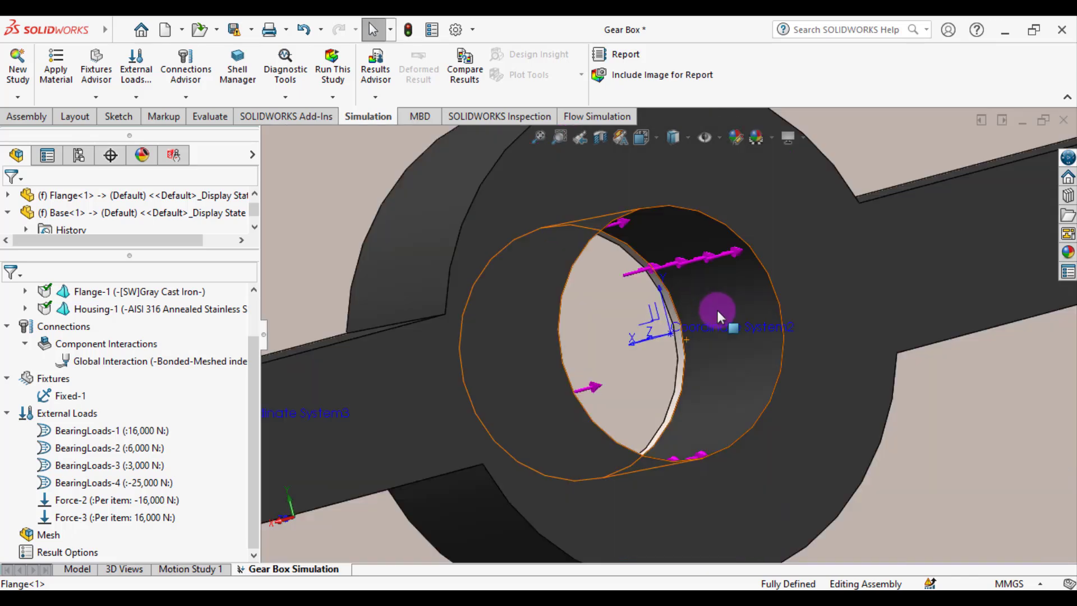
middle_drag(685, 332, 655, 394)
scroll(655, 393, down, 8)
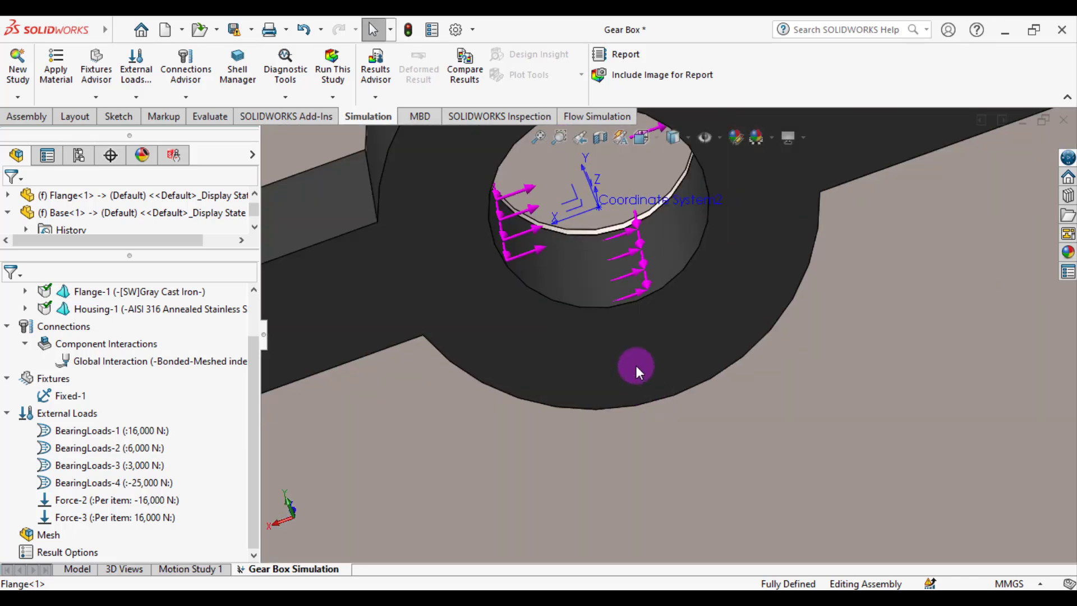
scroll(612, 302, up, 10)
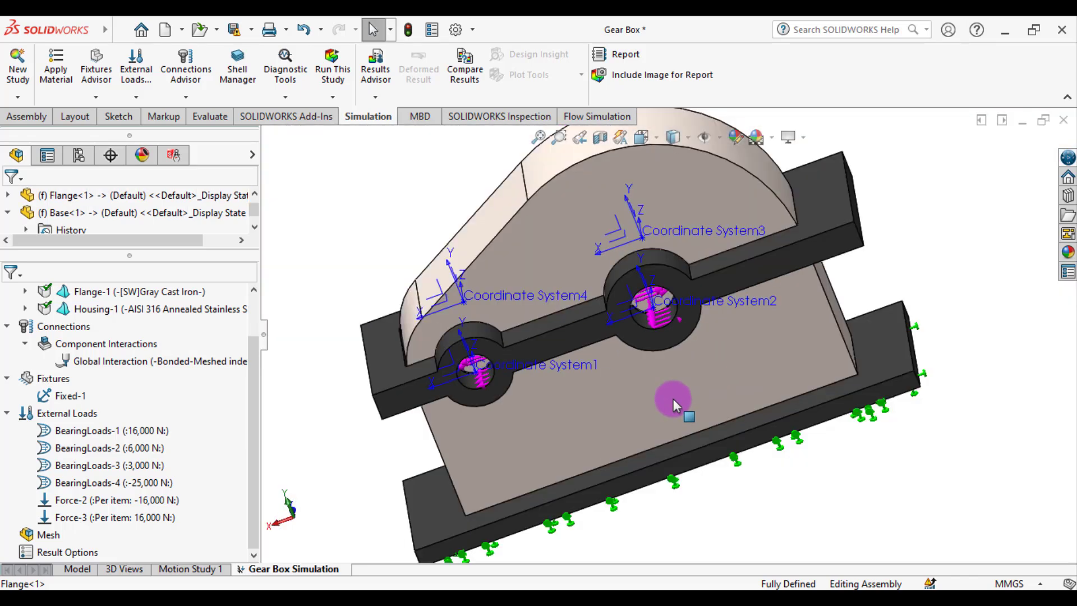
middle_drag(643, 365, 765, 365)
scroll(691, 317, down, 10)
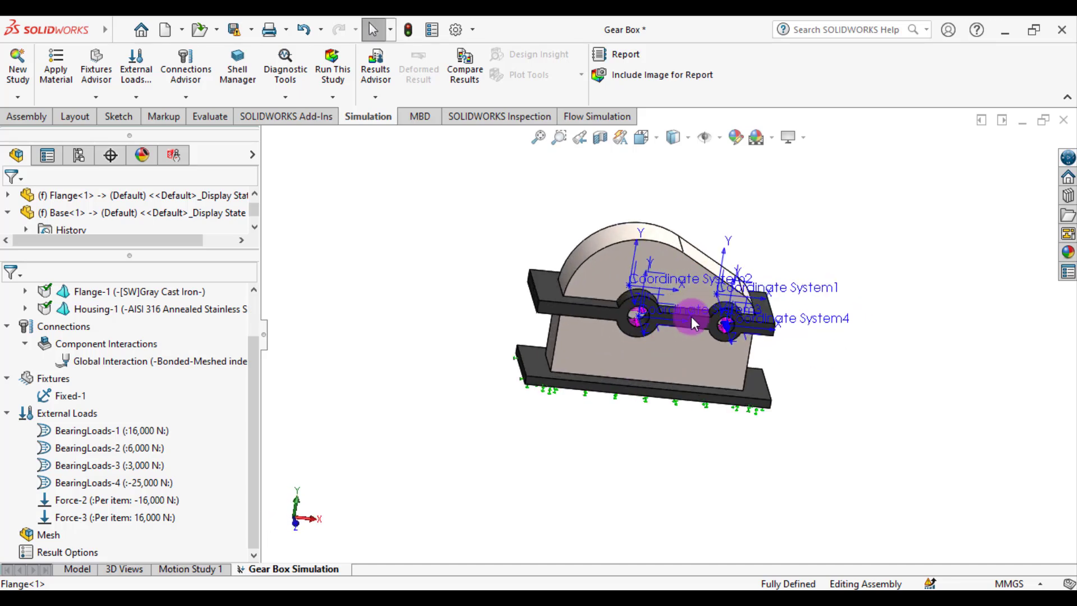
scroll(749, 289, up, 10)
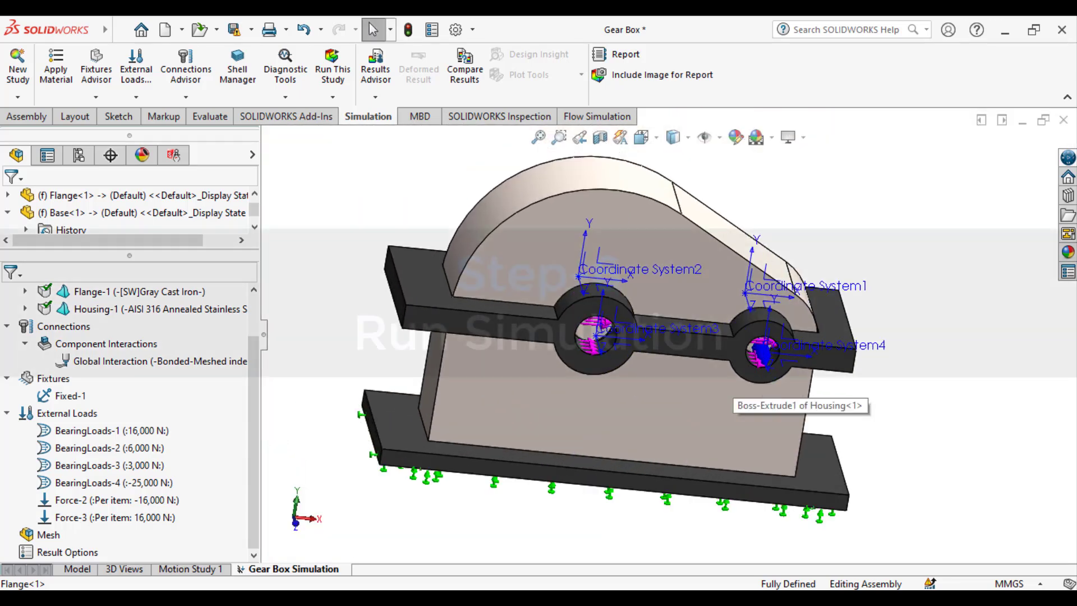
middle_drag(725, 387, 690, 367)
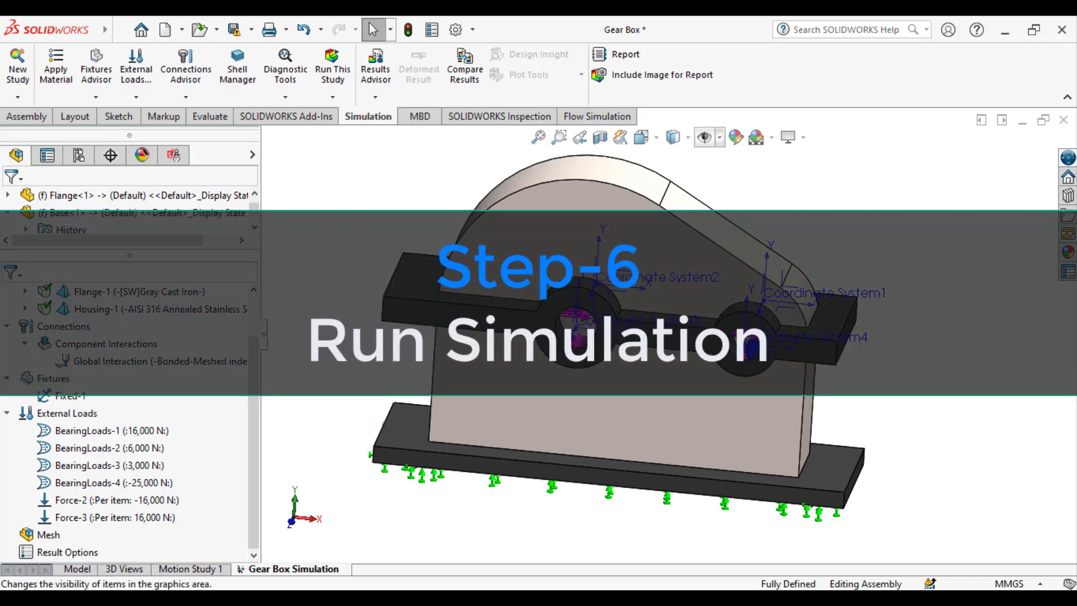
Hide the coordinate systems in the model view and save the assembly
click(705, 137)
click(706, 204)
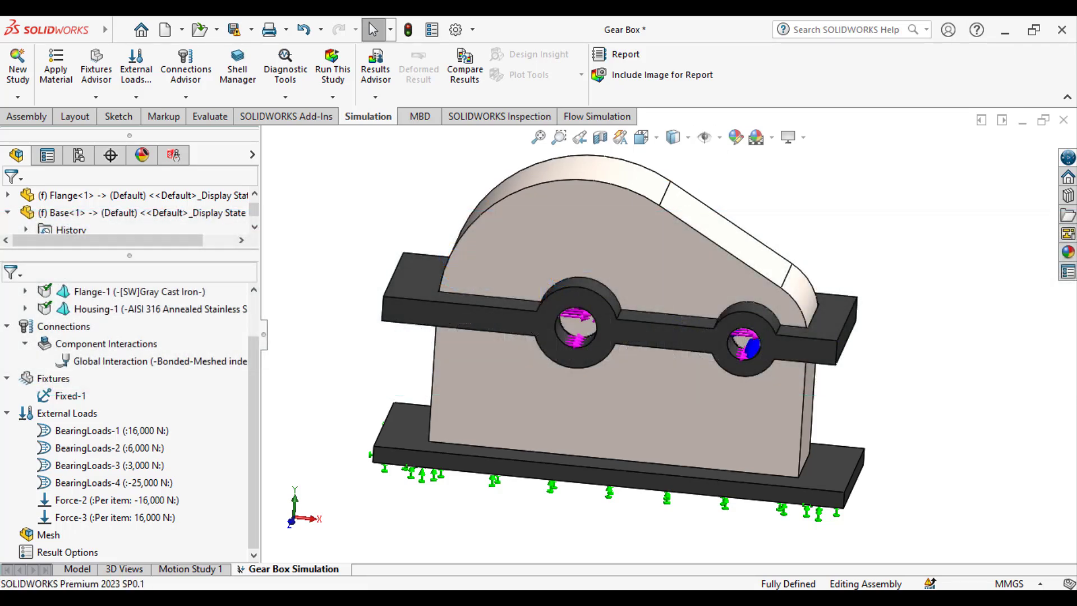
key(ctrl+s)
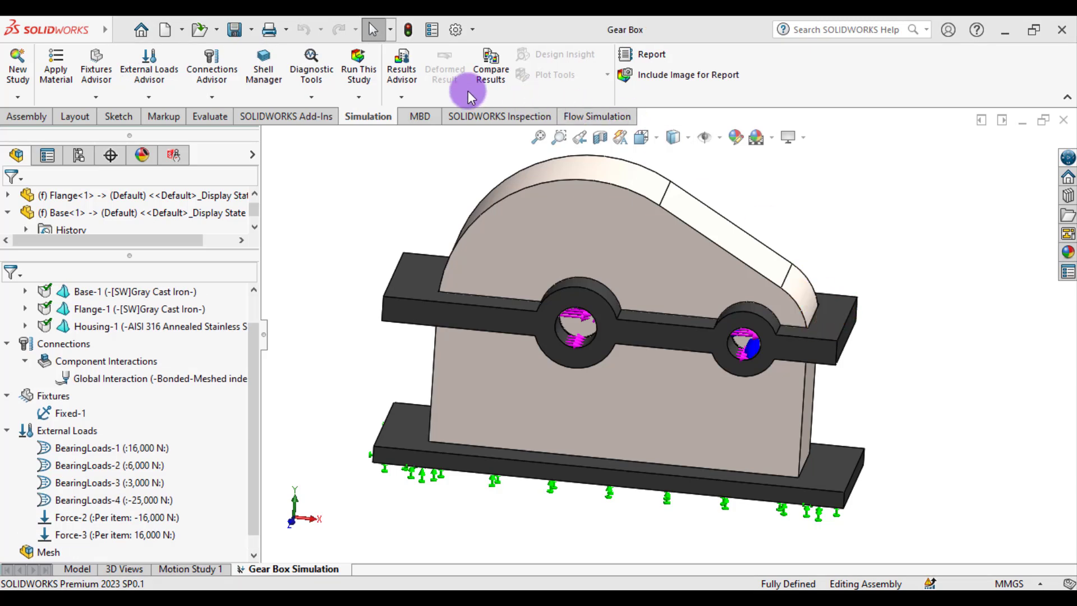
Run the static study and hide the load and fixture symbols on the von Mises stress plot in N/mm^2 (MPa)
click(360, 68)
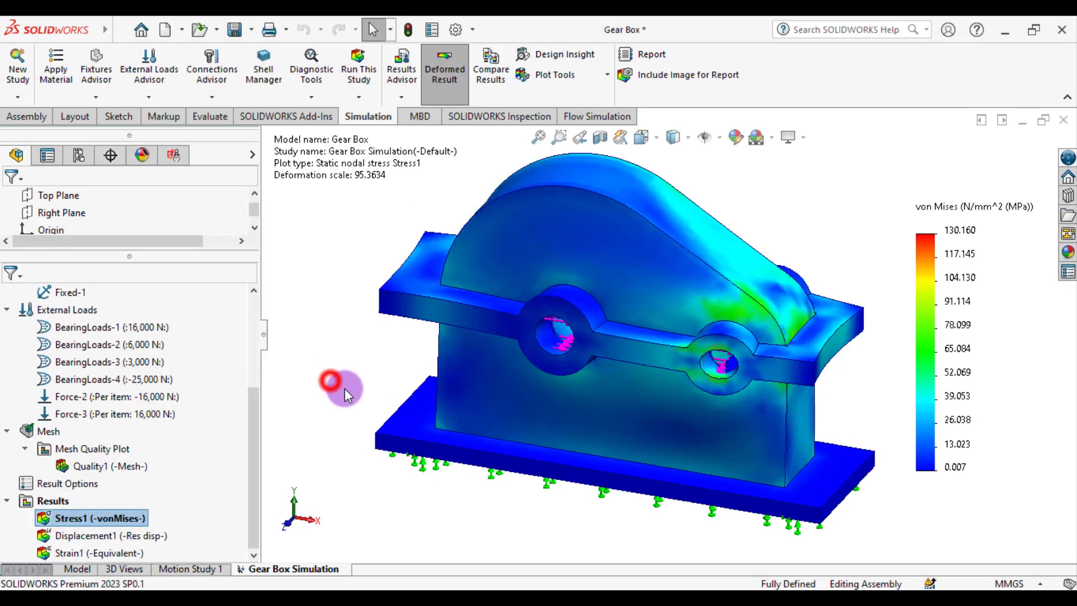
middle_drag(330, 377, 426, 328)
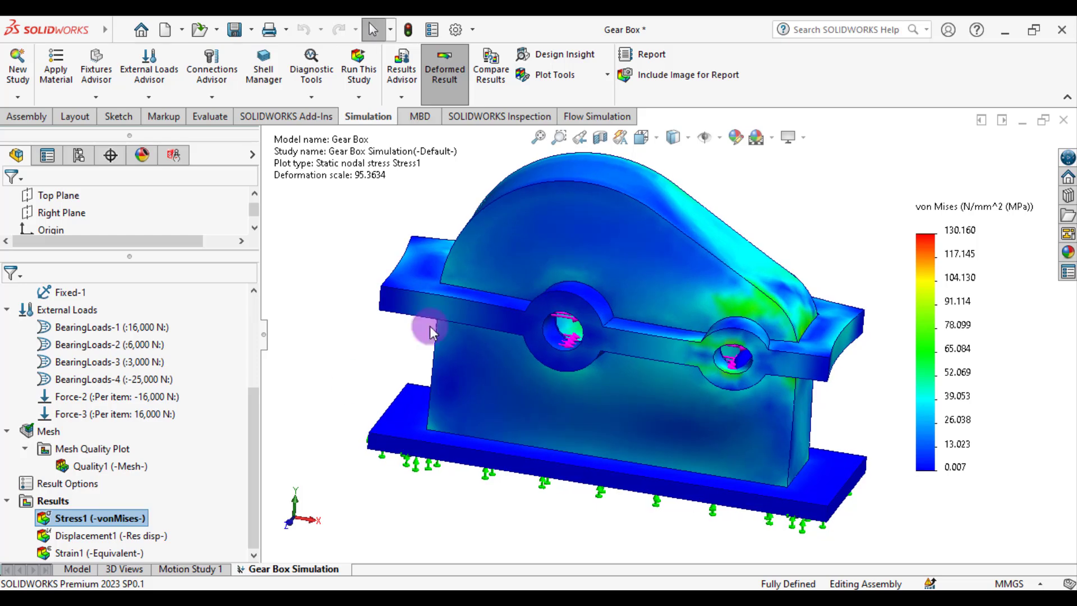
click(705, 137)
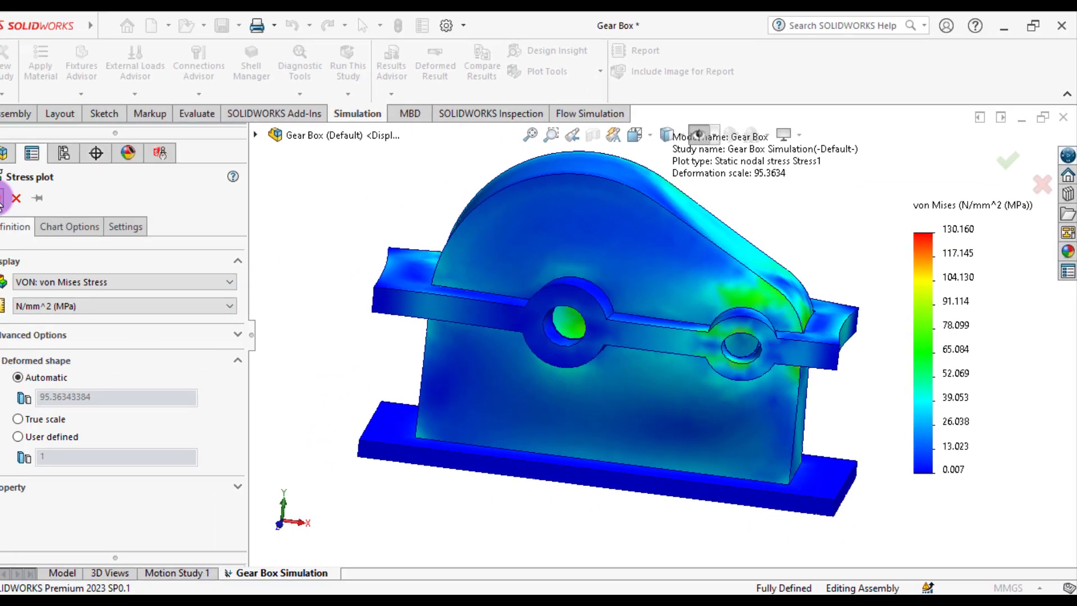
click(12, 199)
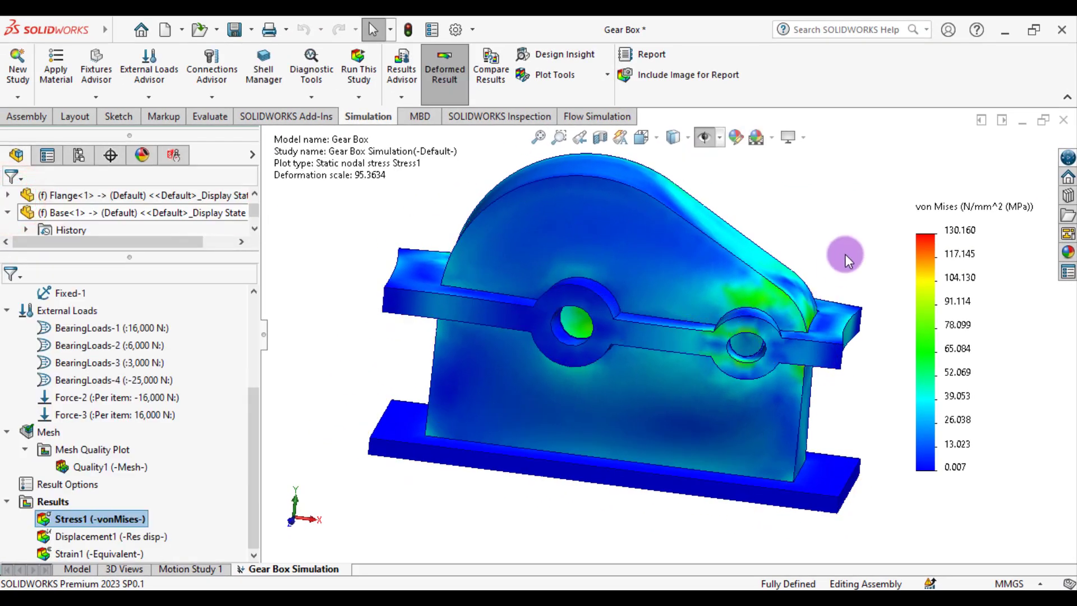
Inspect the von Mises stress plot around the flange bores and turn on its maximum annotation
middle_drag(846, 254, 724, 324)
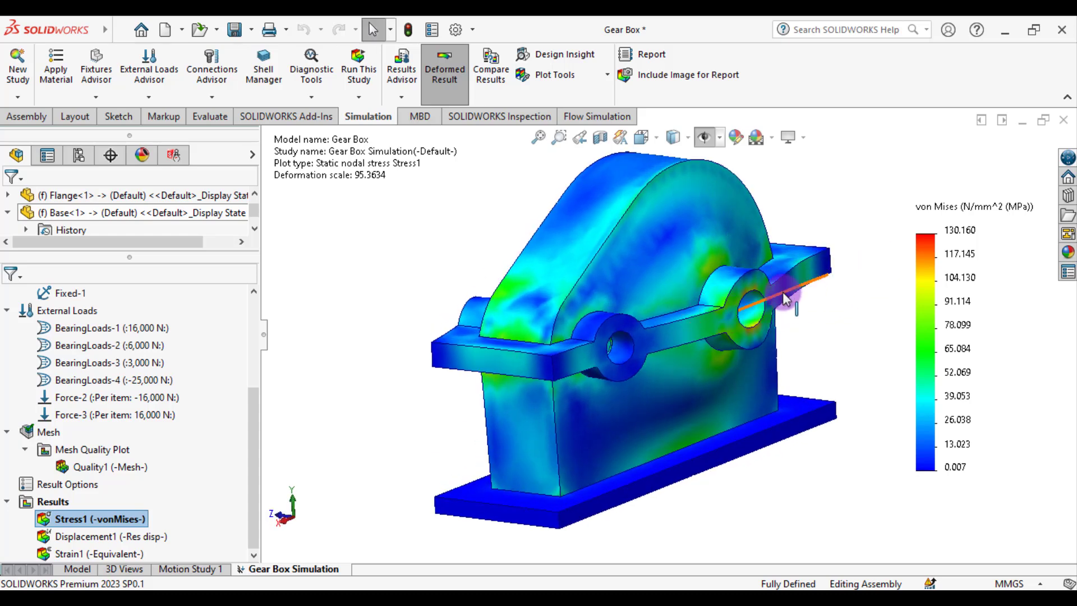
scroll(784, 297, down, 3)
middle_drag(600, 354, 729, 325)
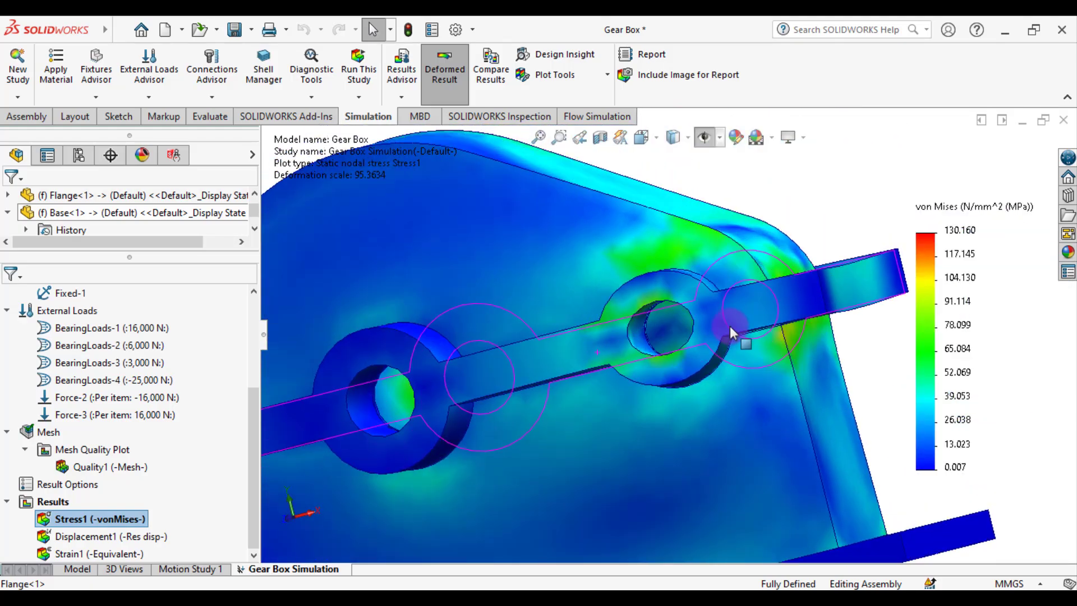
scroll(724, 331, up, 5)
middle_drag(602, 412, 662, 412)
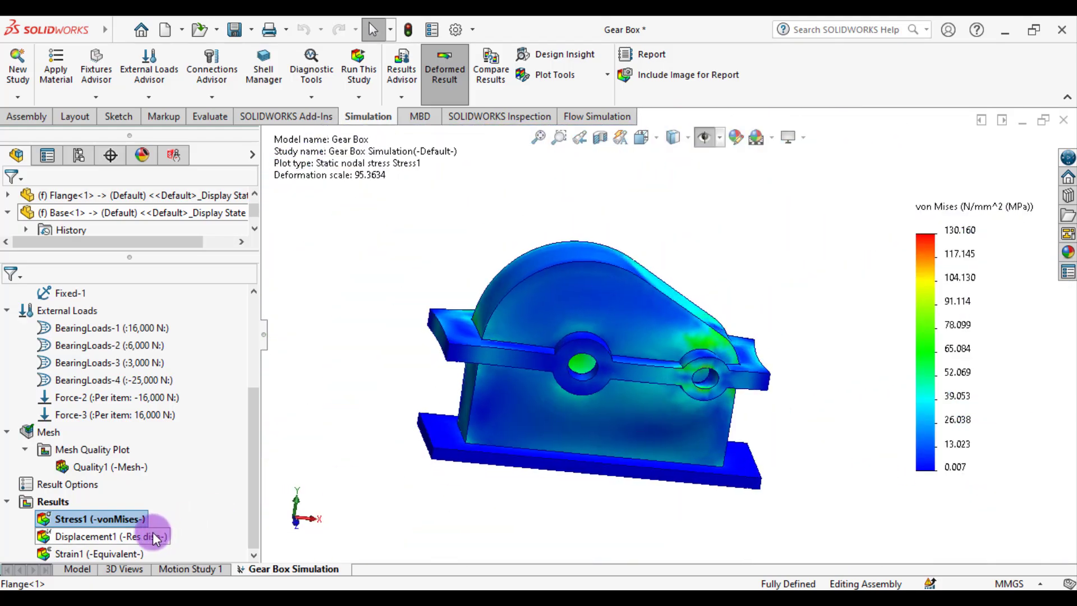
right_click(113, 520)
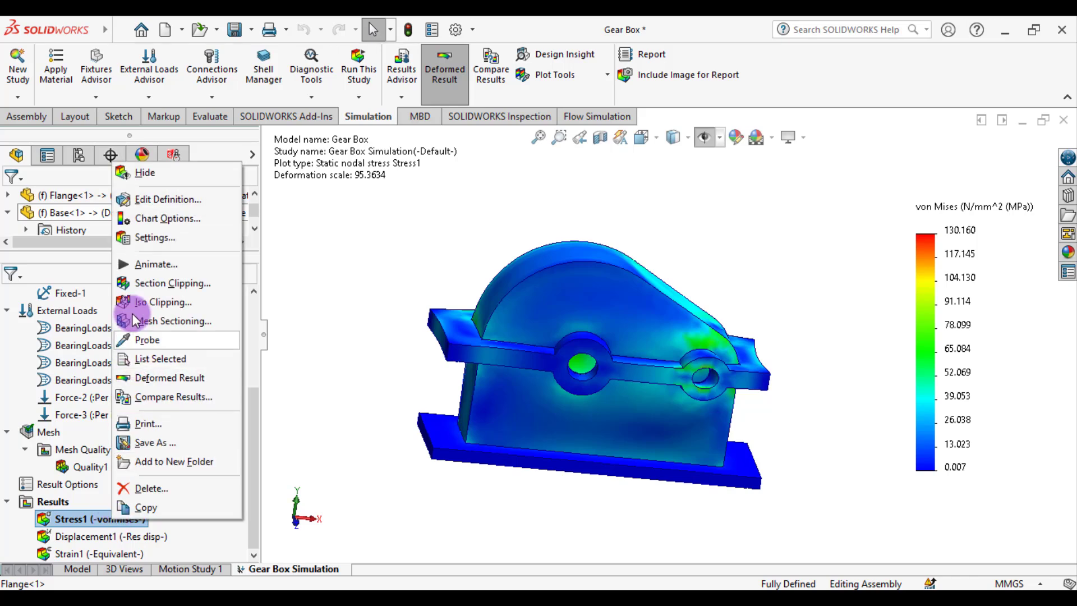
click(158, 201)
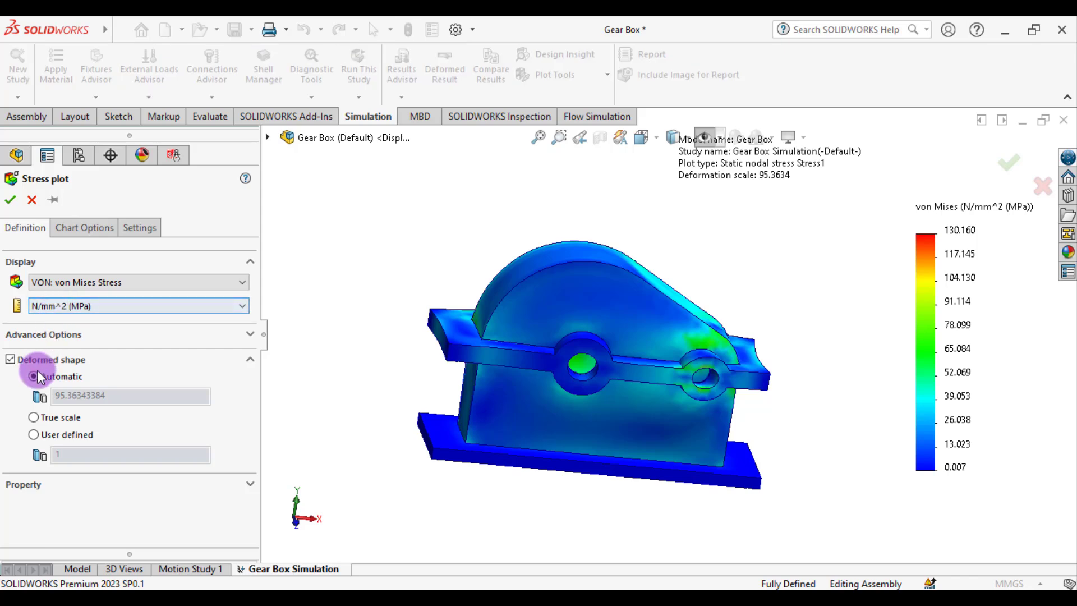
click(70, 229)
click(35, 297)
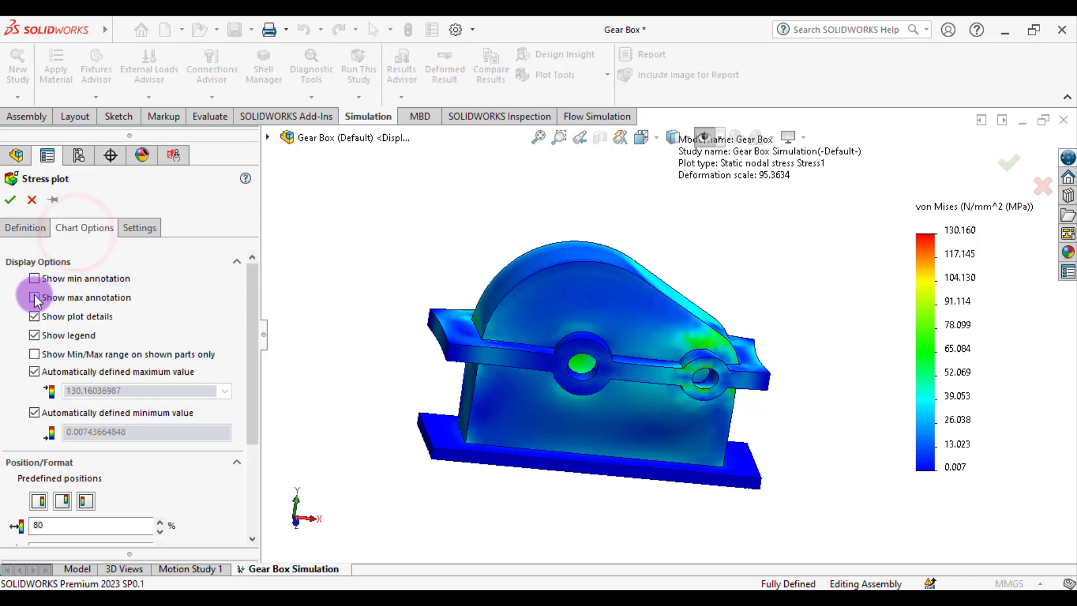
click(10, 200)
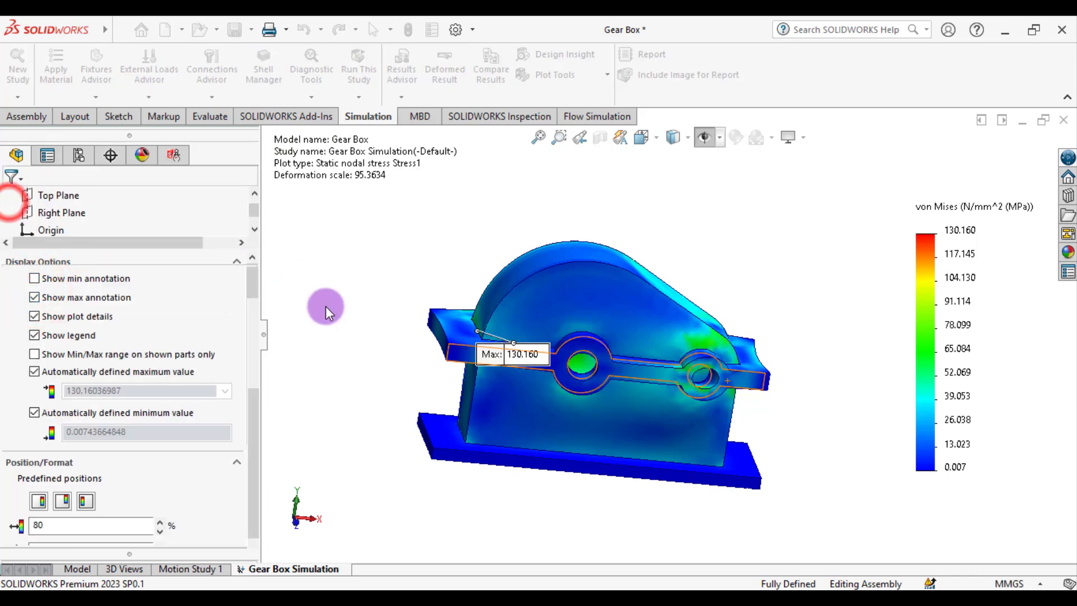
middle_drag(483, 310, 401, 472)
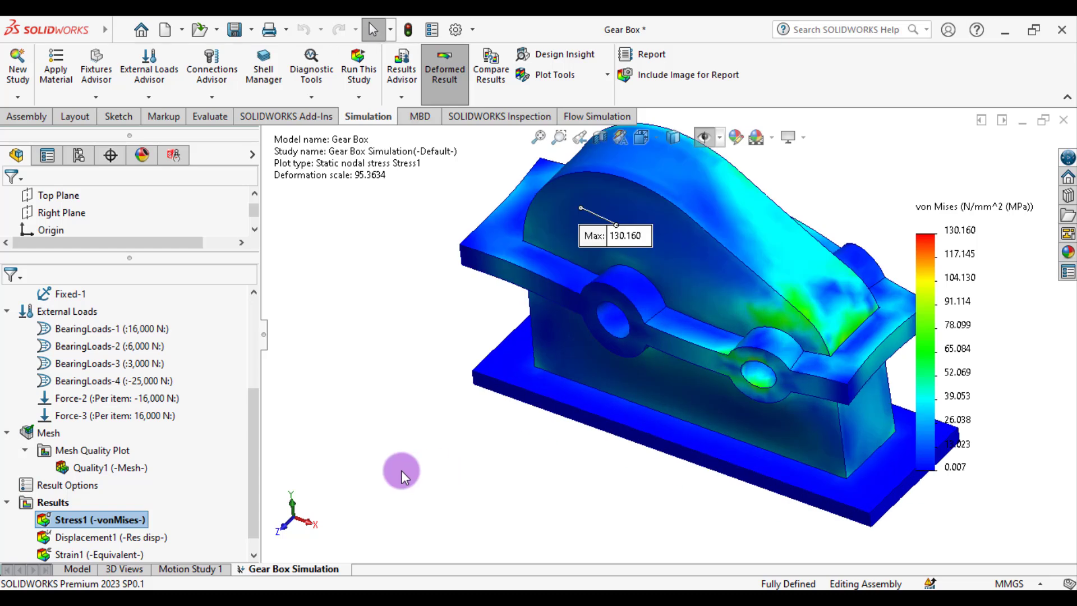
Display the resultant displacement plot and examine the deformed gear box on its front and rear sides
double_click(97, 539)
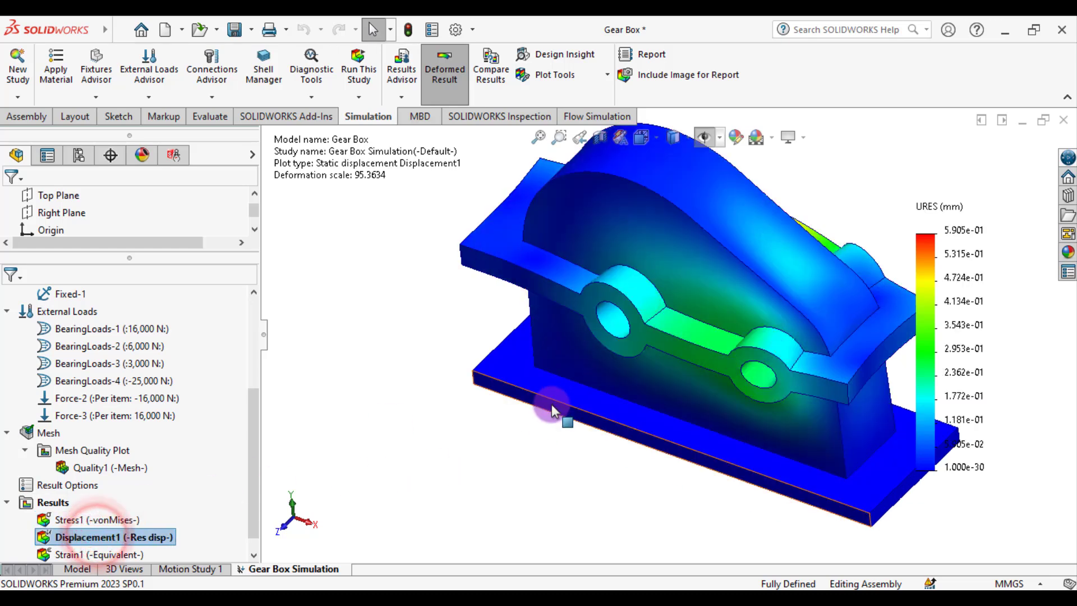
middle_drag(591, 403, 443, 401)
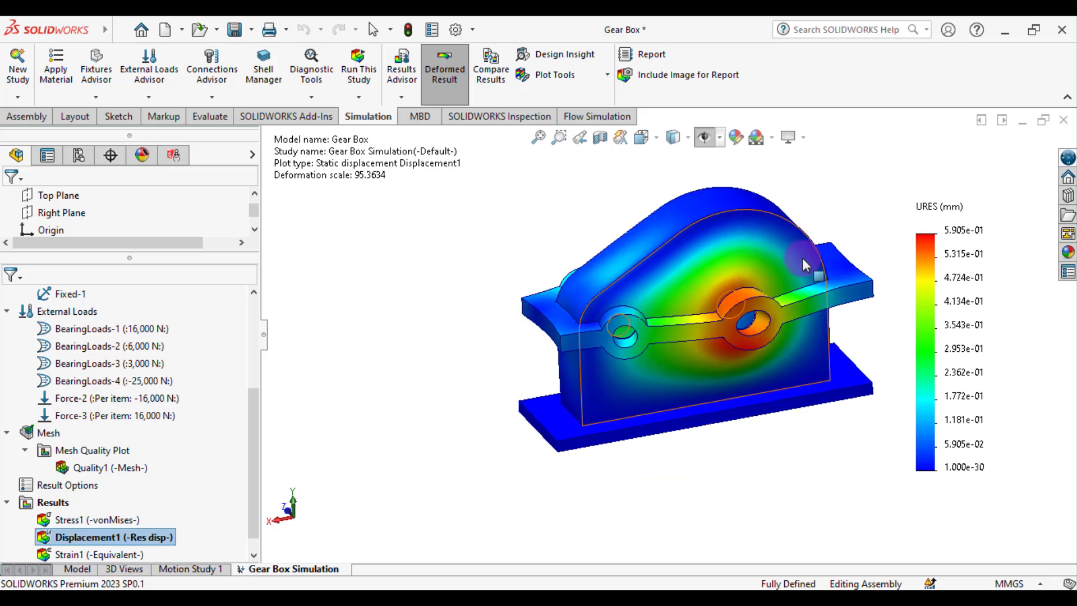
scroll(774, 275, down, 2)
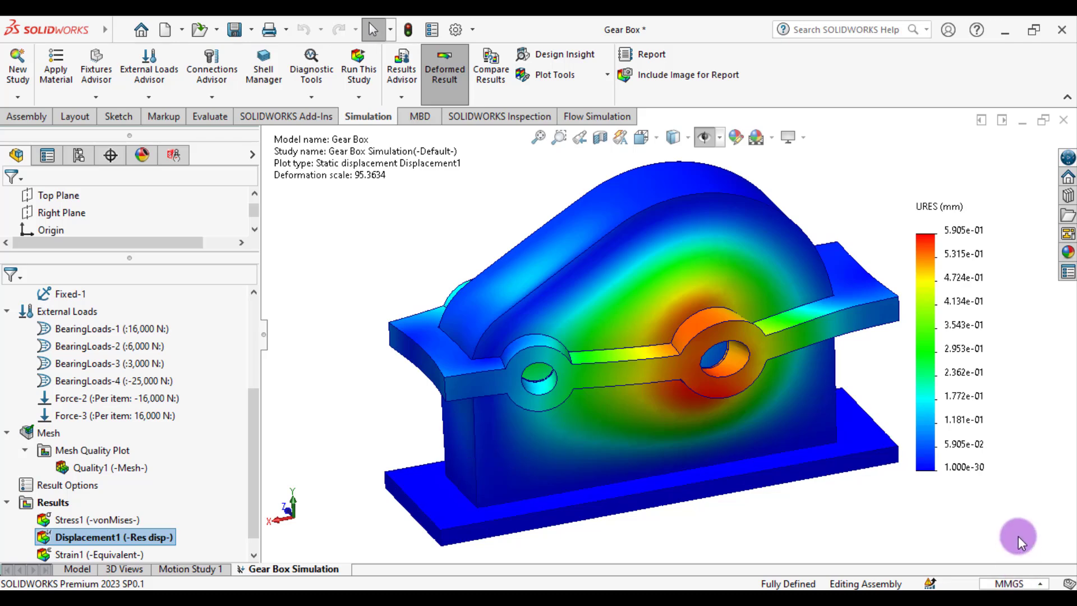
Animate the displacement plot, slow the playback speed to 65, and close the animation
right_click(112, 537)
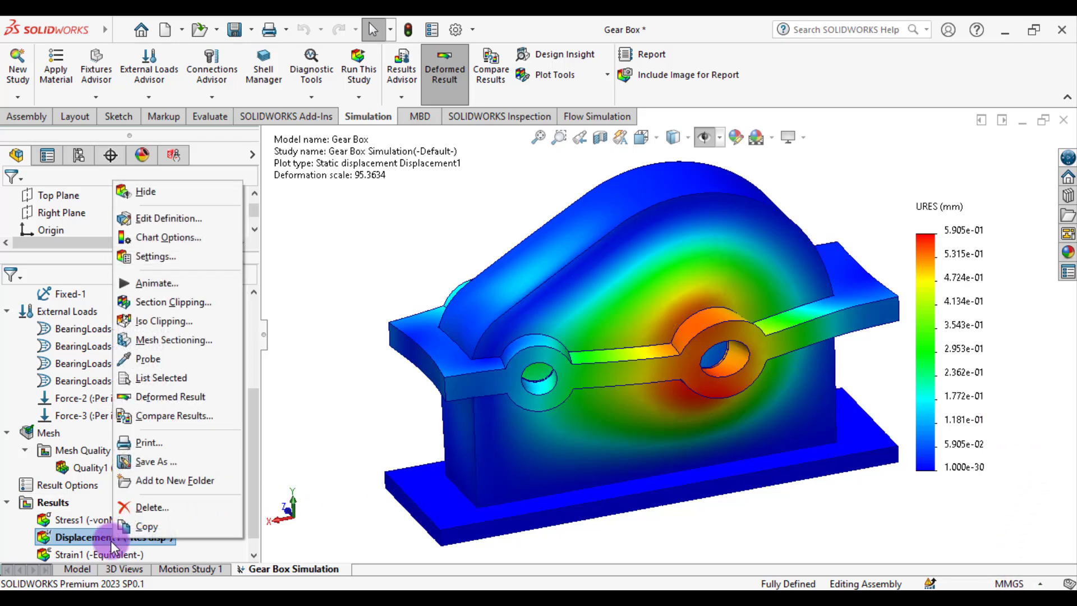
click(154, 284)
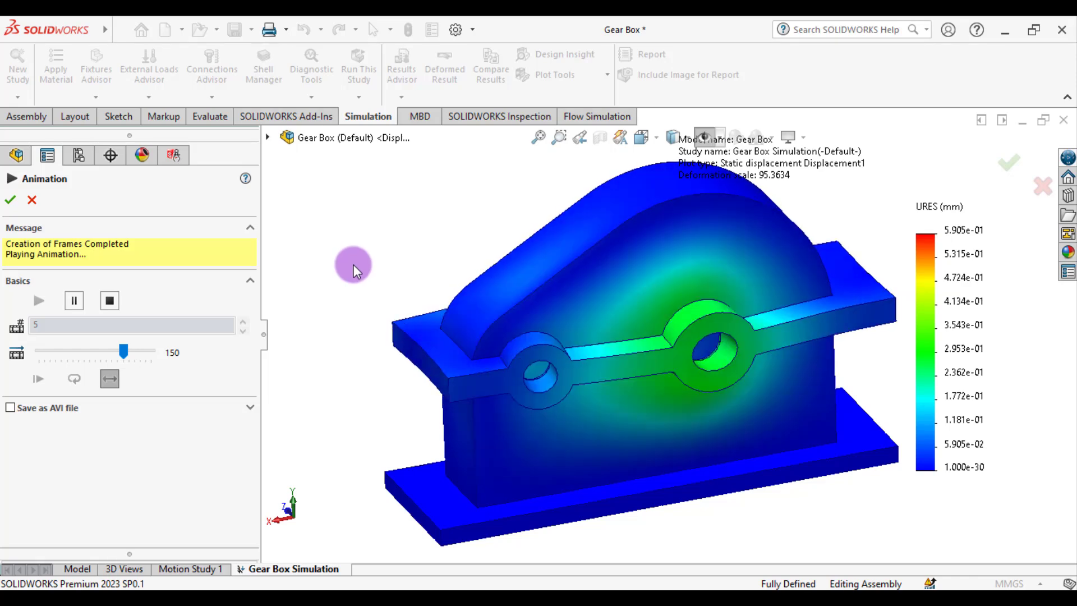
drag(124, 352, 77, 353)
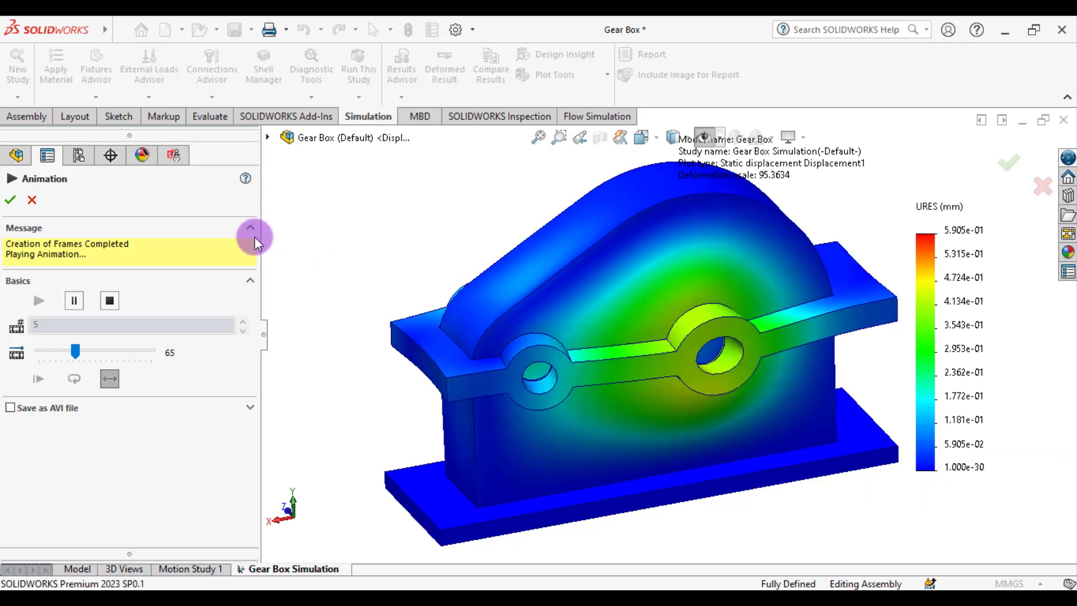
click(10, 200)
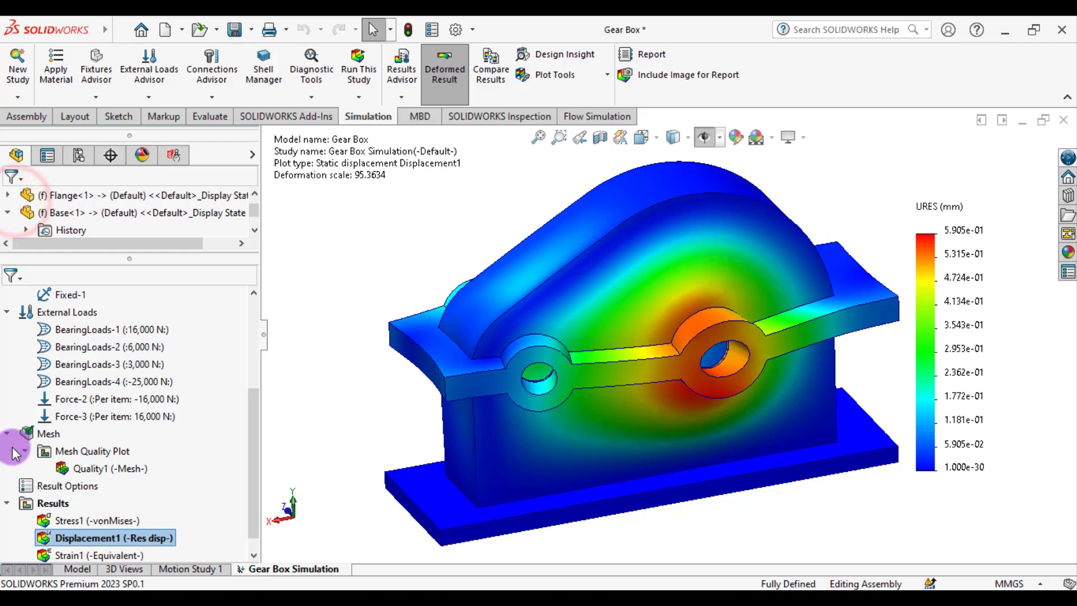
Set the displacement plot's deformed shape to a user-defined scale of 20 and check the deformed gear box
right_click(59, 537)
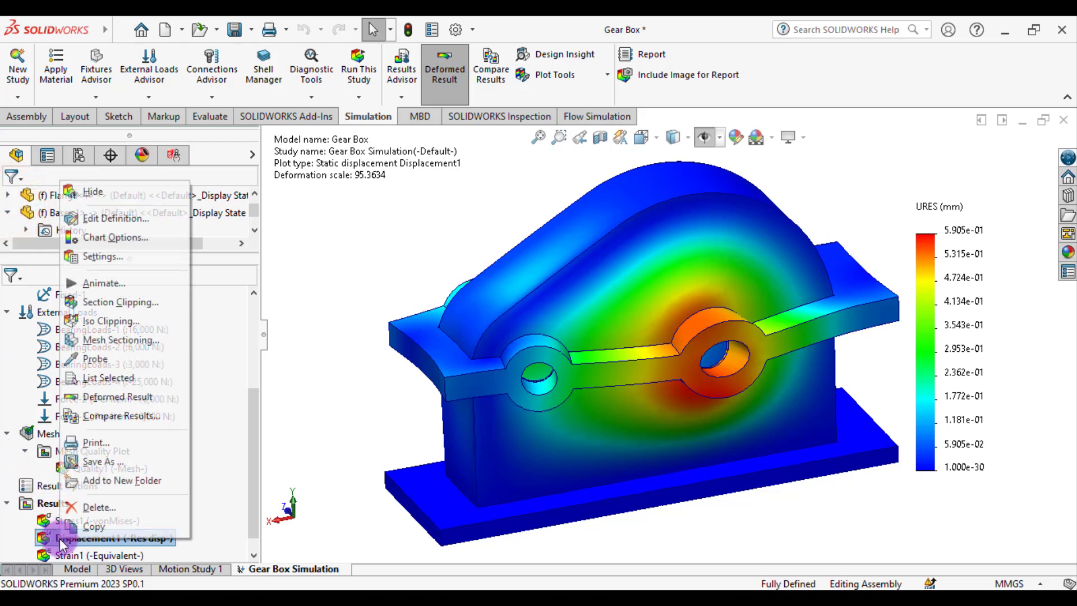
click(96, 218)
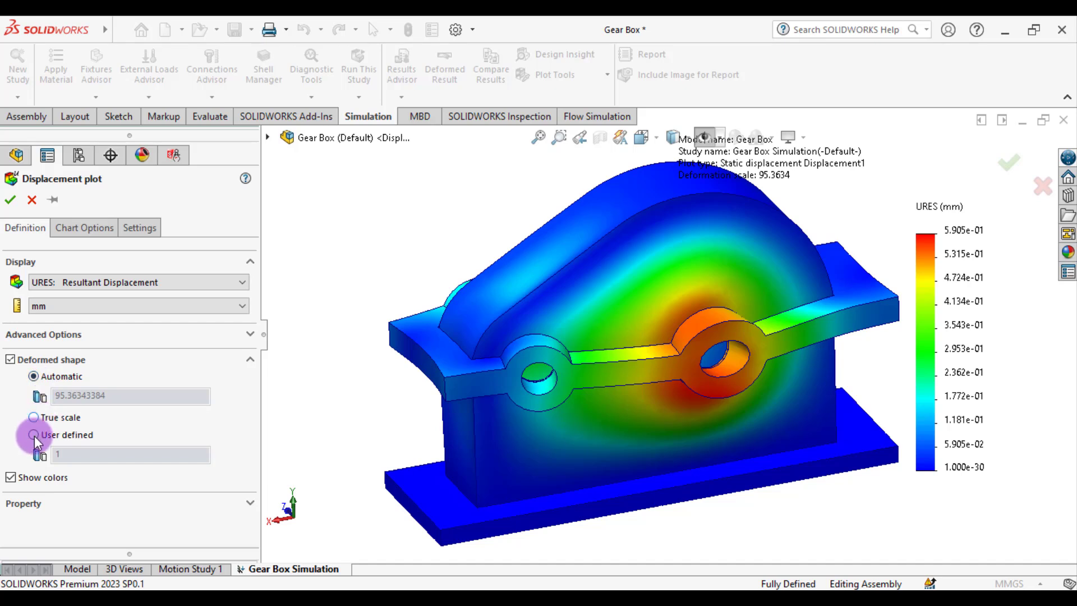
click(34, 435)
double_click(70, 456)
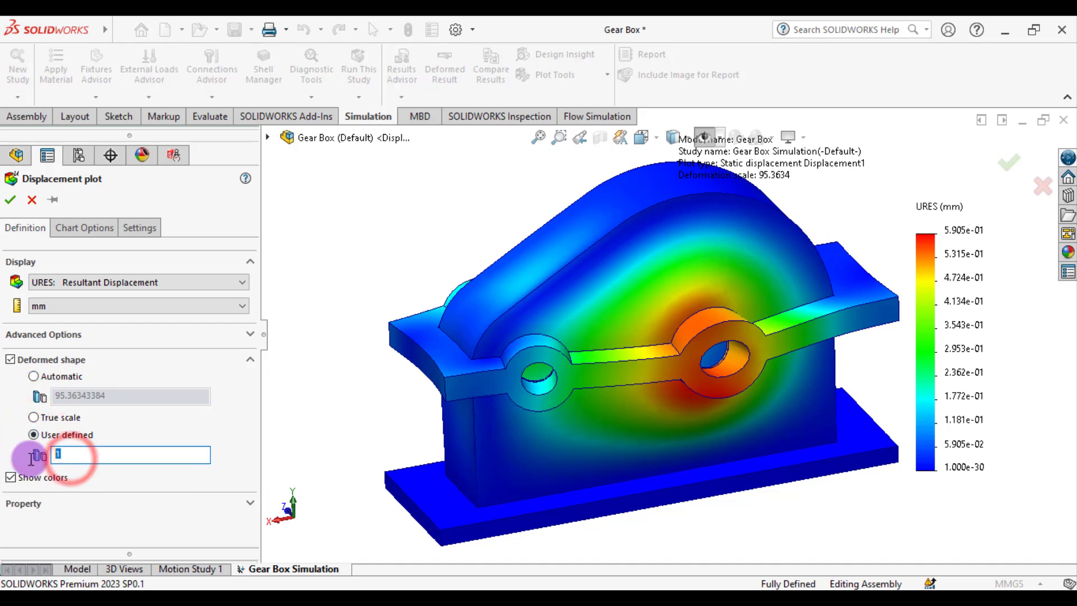
text(20)
click(10, 200)
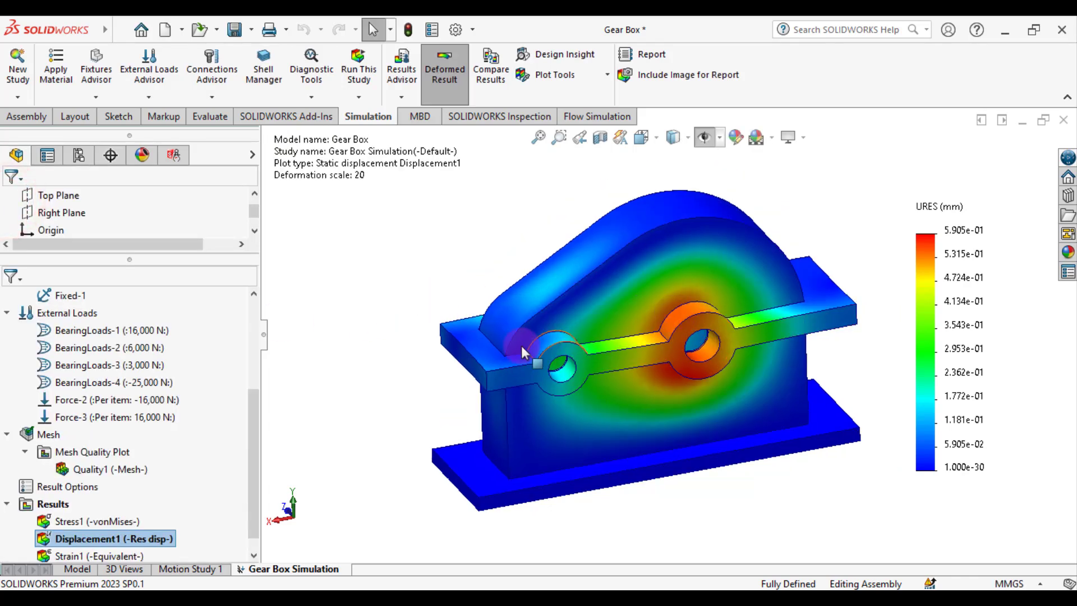
middle_drag(523, 353, 536, 372)
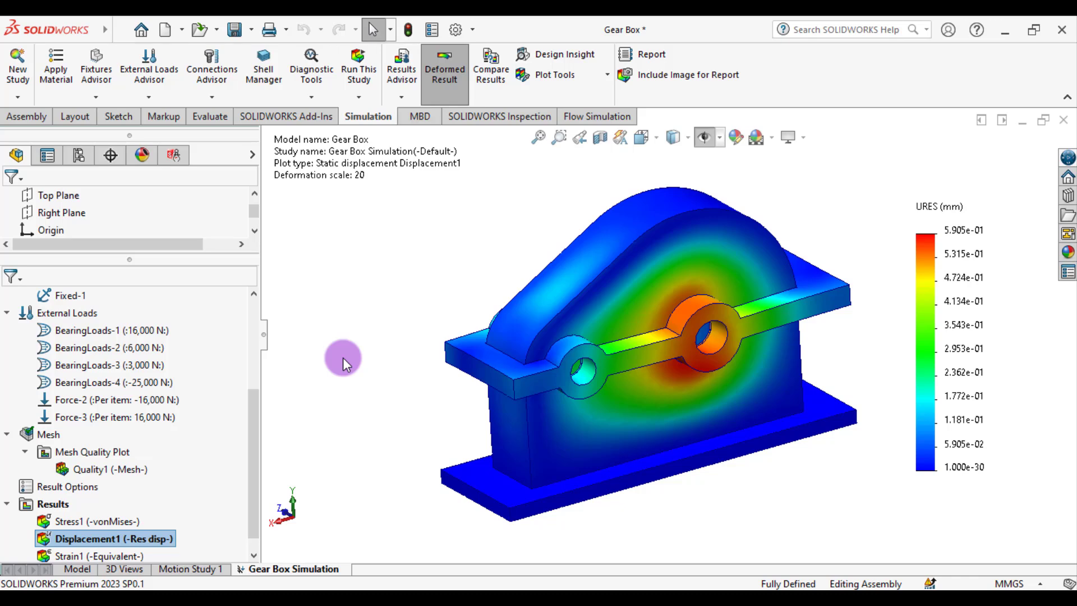
Define a factor of safety plot for all bodies using the Automatic failure criterion
right_click(54, 505)
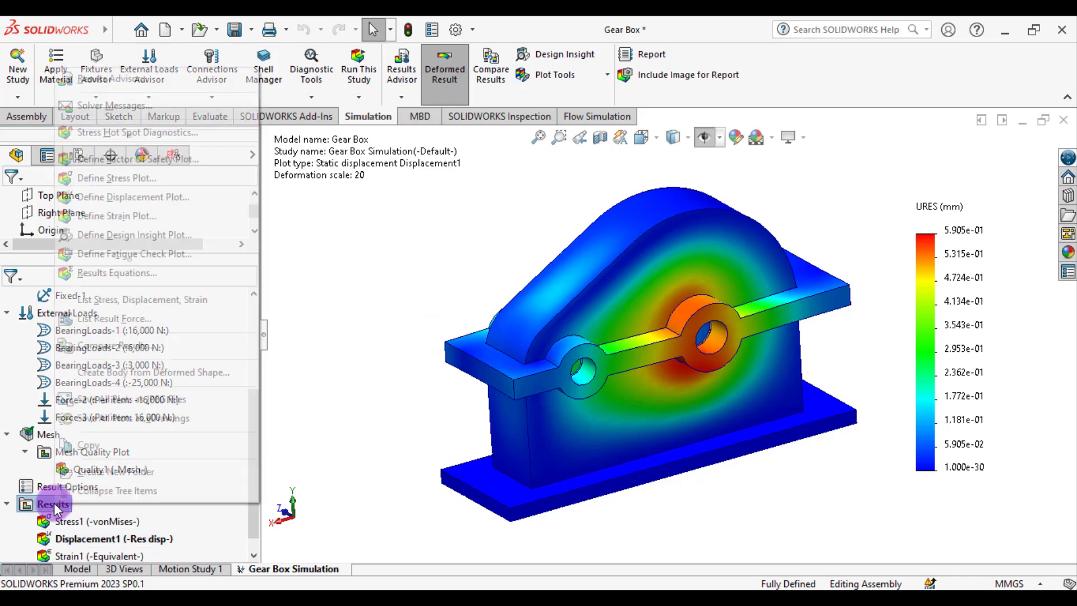
click(135, 158)
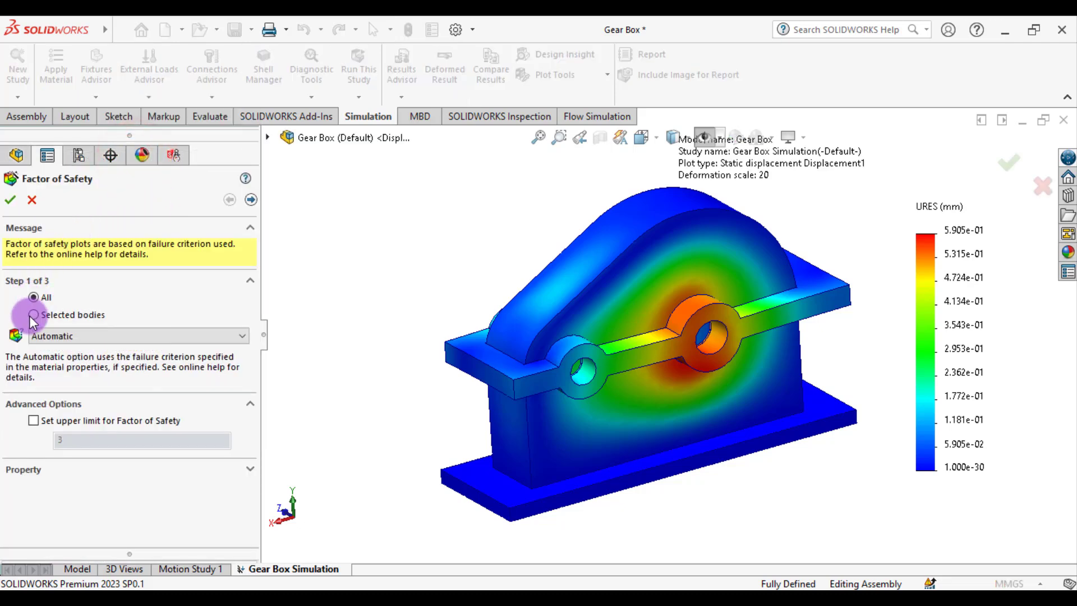
click(36, 315)
click(11, 200)
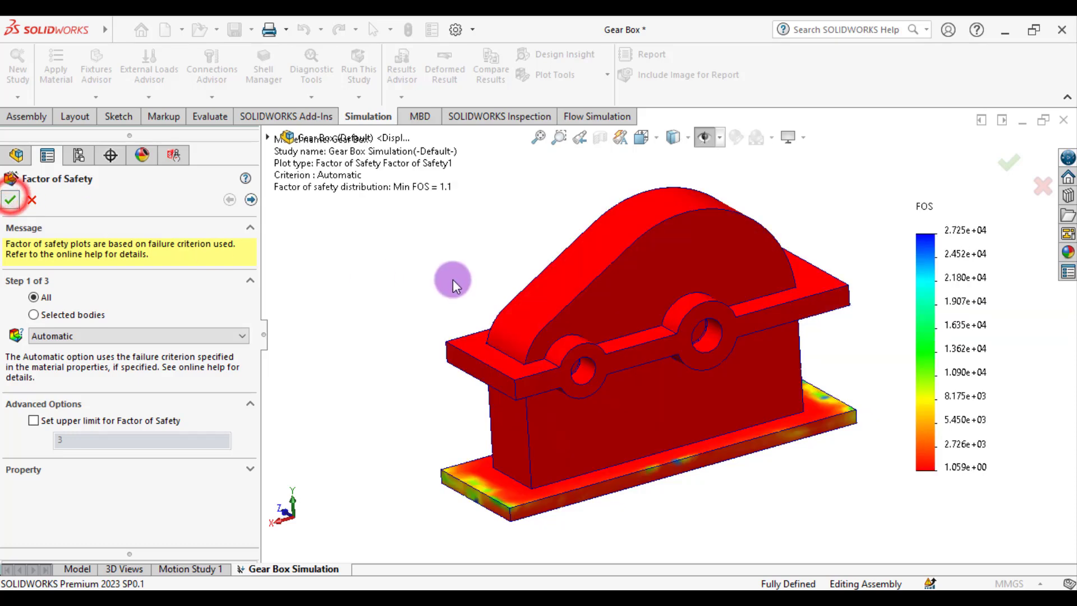